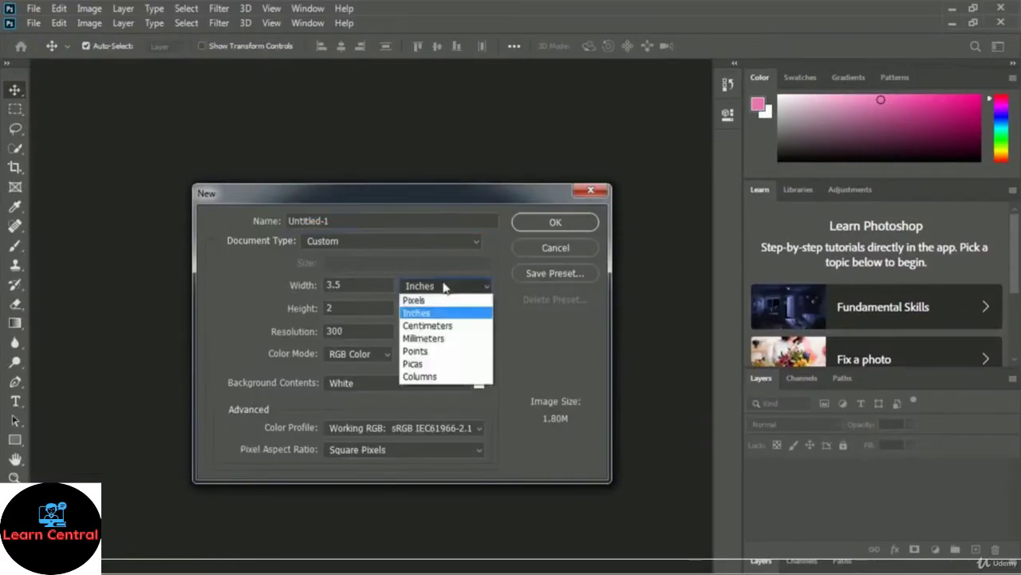
# Step: Open the blank Credit Card Design Business Card document with its single Background layer
pyautogui.click(428, 312)
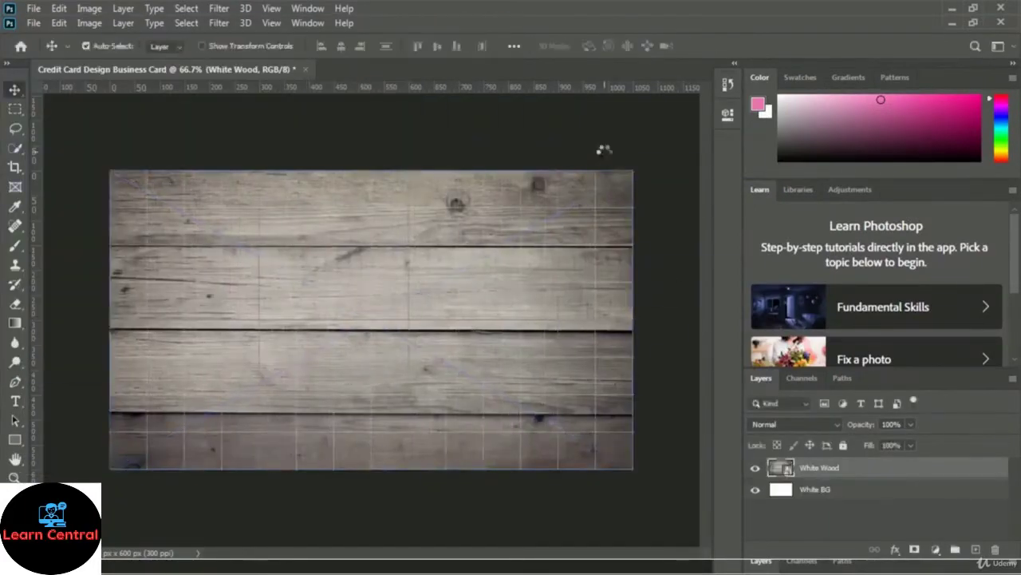
# Step: Draw an ellipse shape and set the circle's fill colour
pyautogui.press('u')
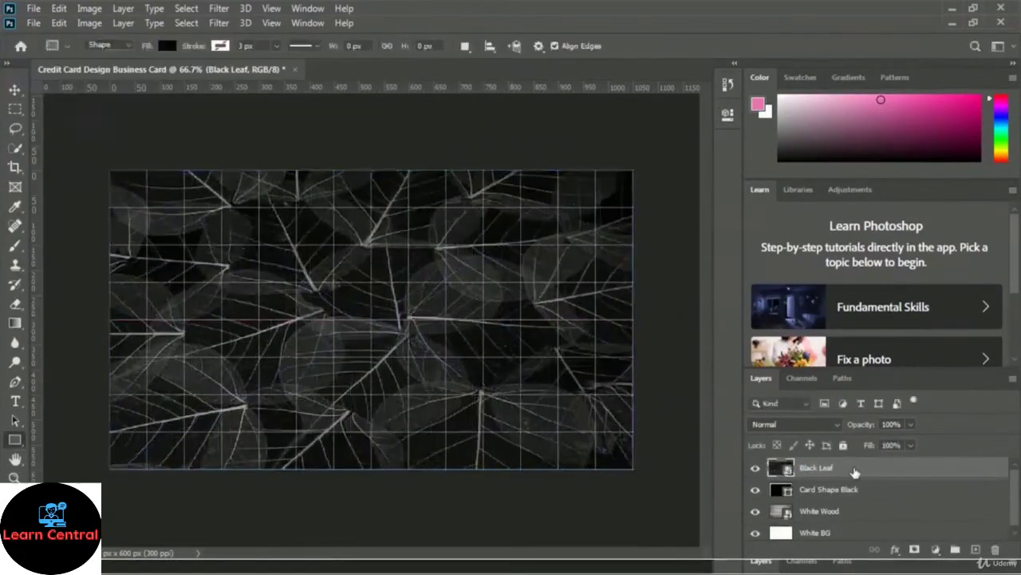
pyautogui.moveTo(911, 424); pyautogui.dragTo(909, 445)
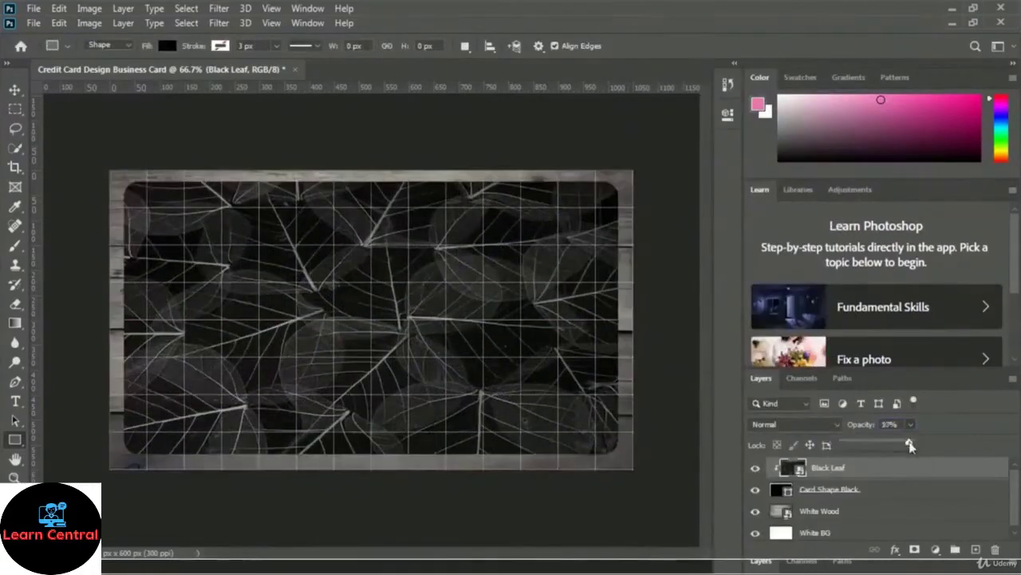
pyautogui.keyDown('alt'); pyautogui.click(814, 477); pyautogui.keyUp('alt')
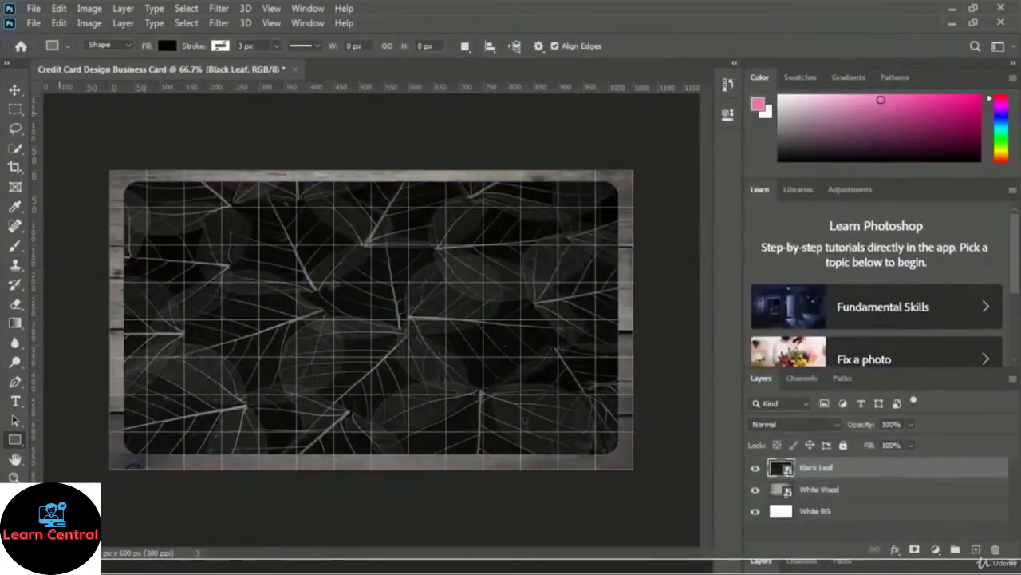
pyautogui.click(939, 238)
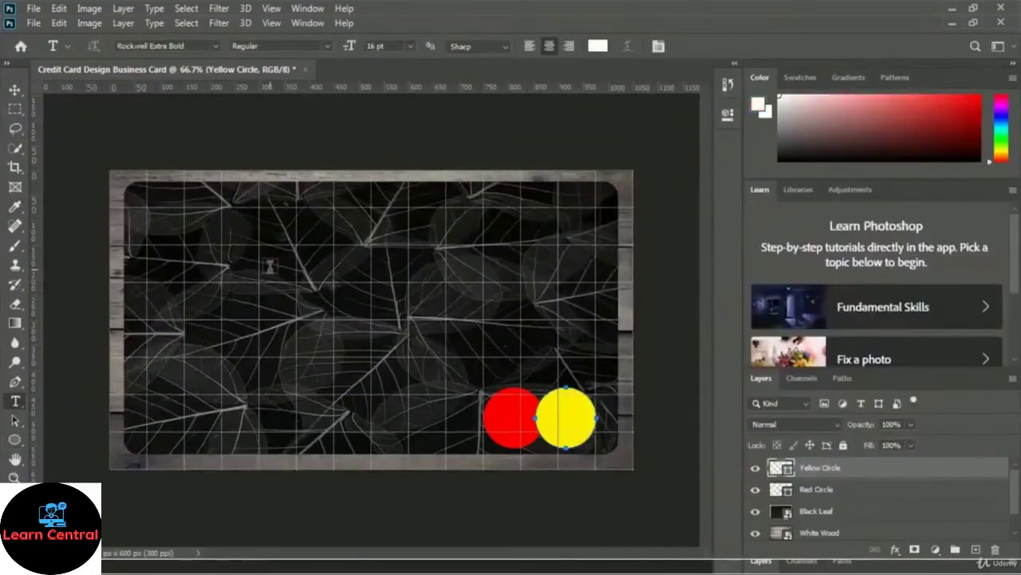
# Step: Give the text an Inner Bevel layer style and choose a shadow colour
pyautogui.click(217, 45)
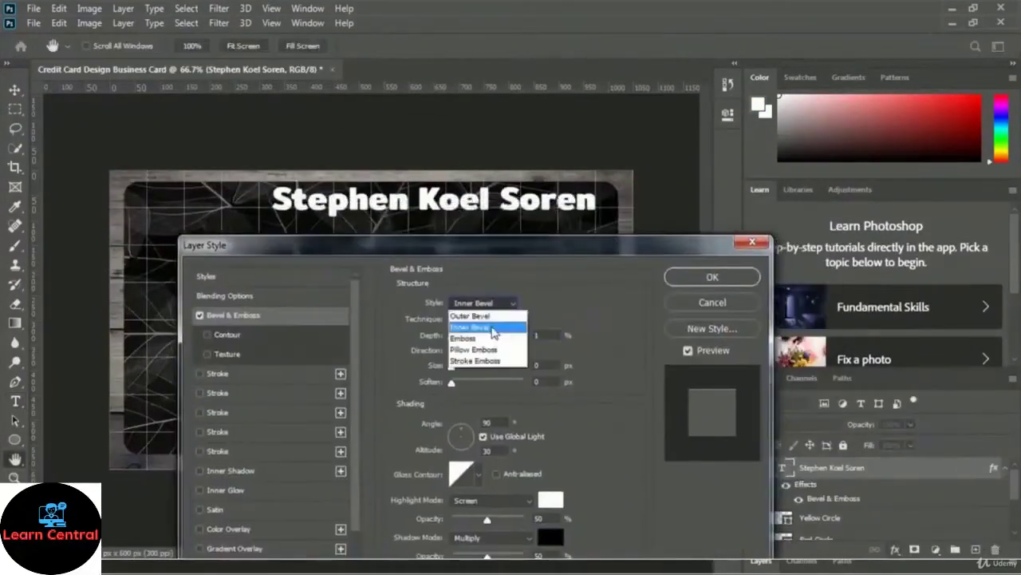
pyautogui.click(494, 333)
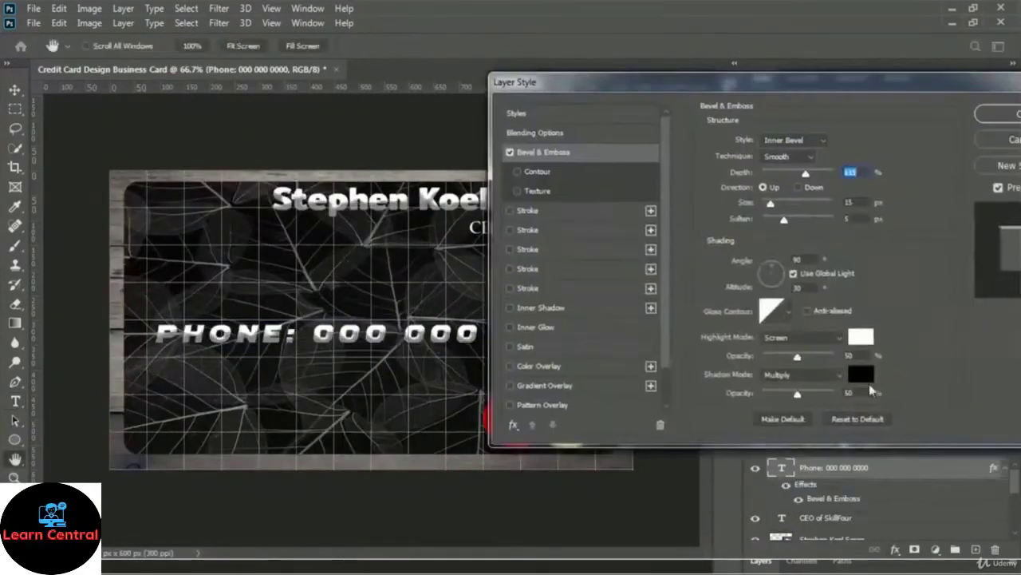
pyautogui.click(863, 377)
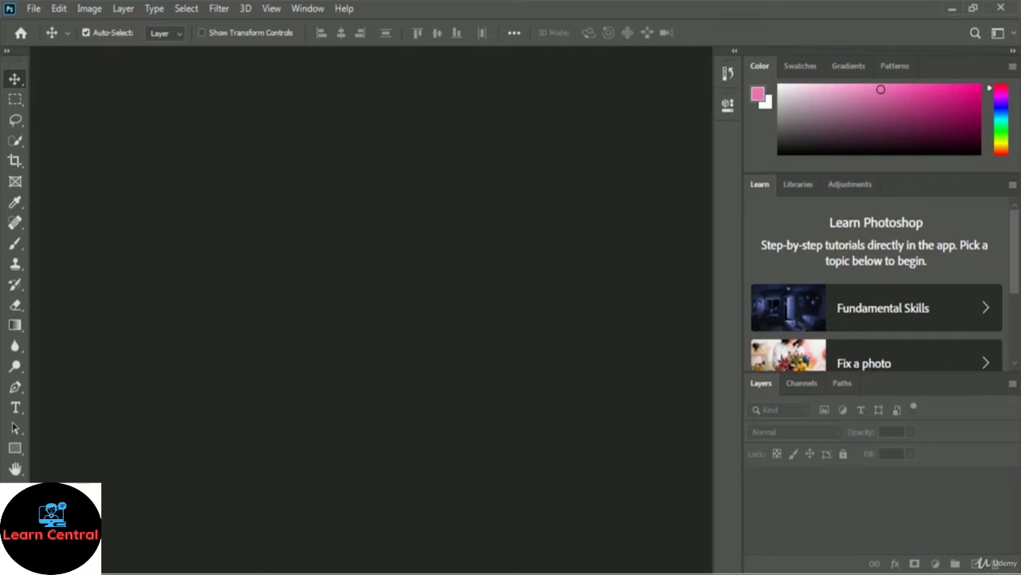
# Step: Start a new 3.5 × 2 inch, 300 ppi RGB document with a white background
pyautogui.click(35, 10)
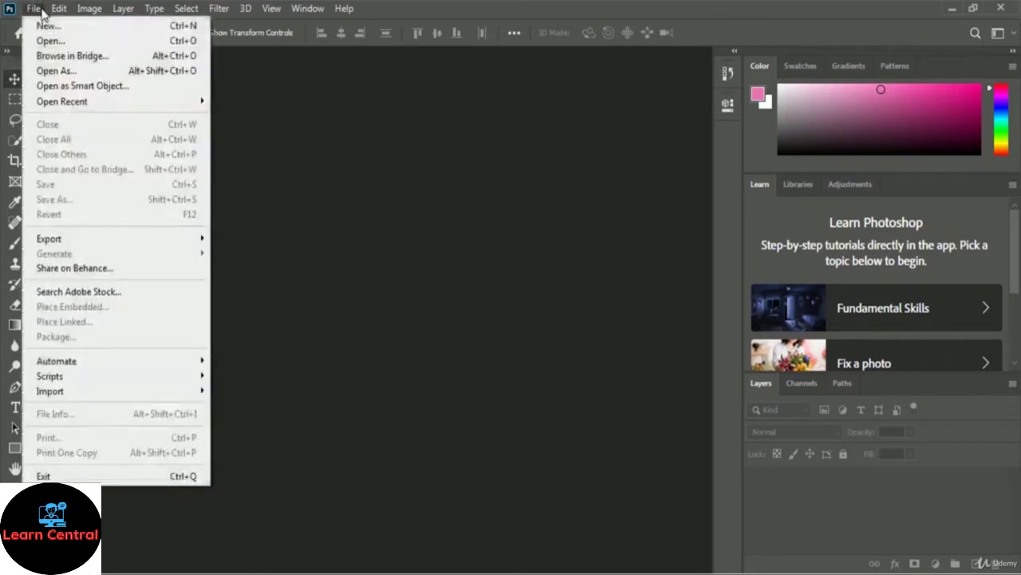
pyautogui.click(134, 28)
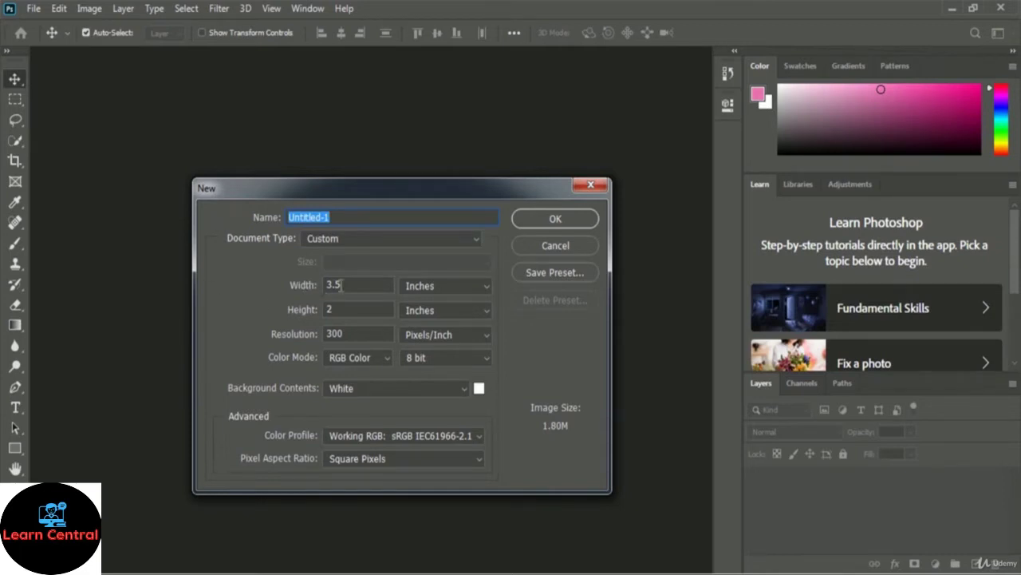
pyautogui.click(461, 289)
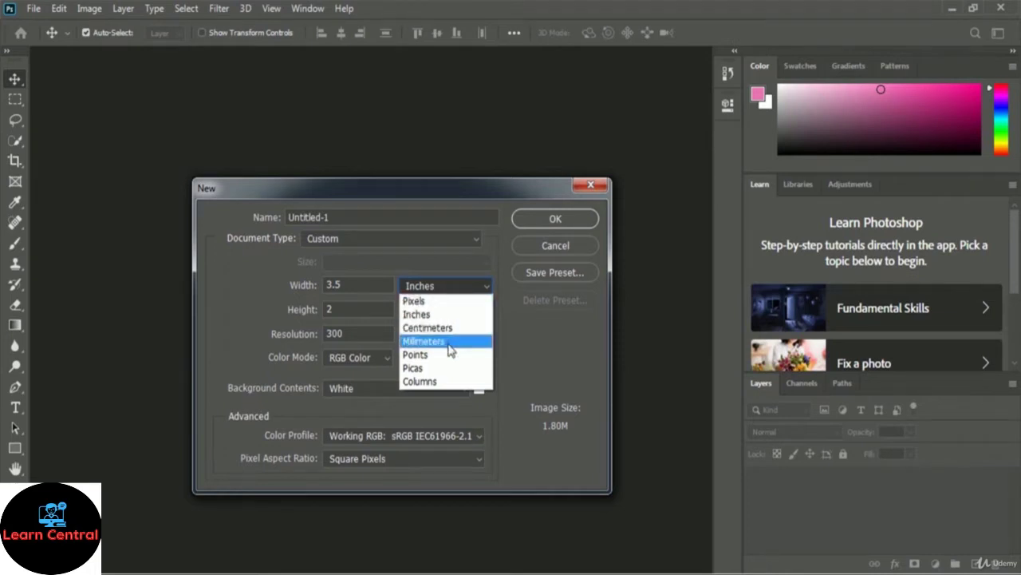
pyautogui.click(421, 315)
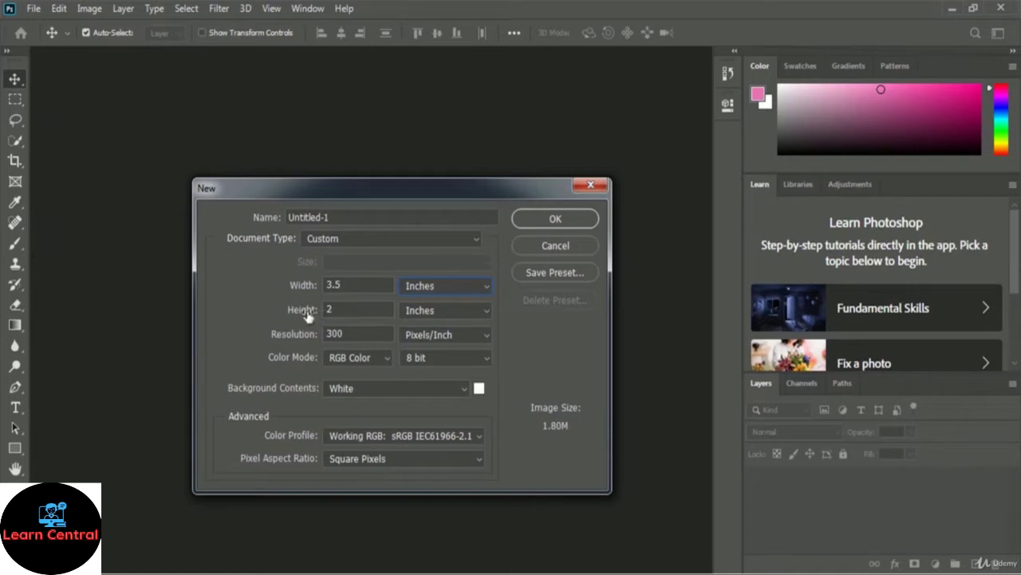
pyautogui.click(343, 311)
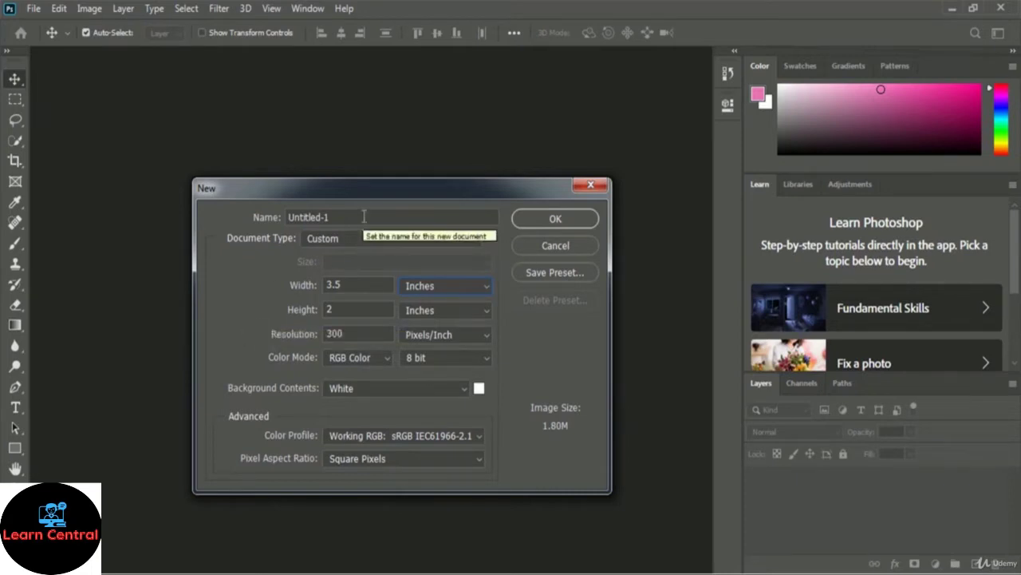
pyautogui.moveTo(364, 216); pyautogui.dragTo(224, 217)
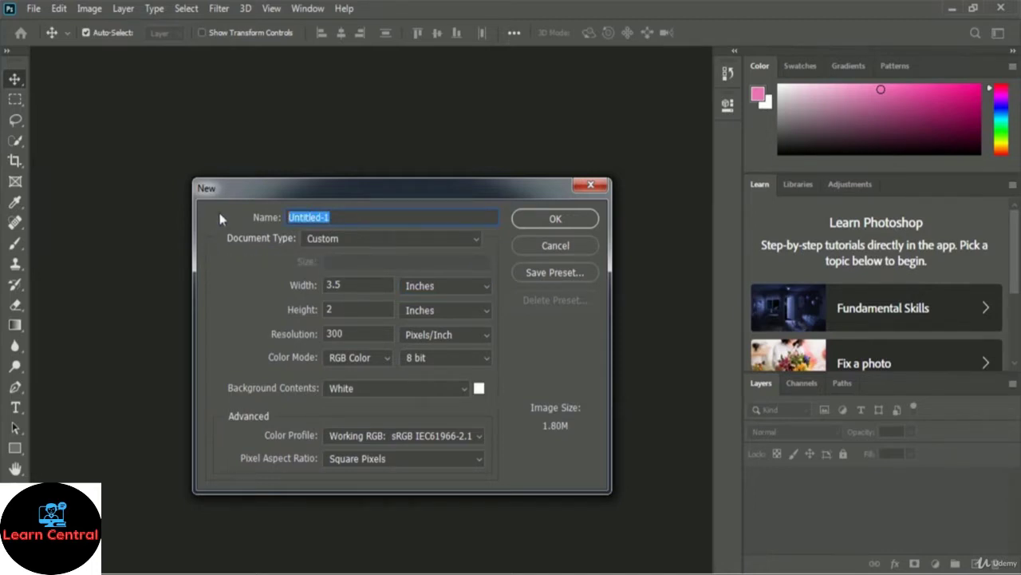
# Step: Name the new document 'Credit Card Design Business Card' and create it at 1050 × 600 px
pyautogui.write('Credit Card D')
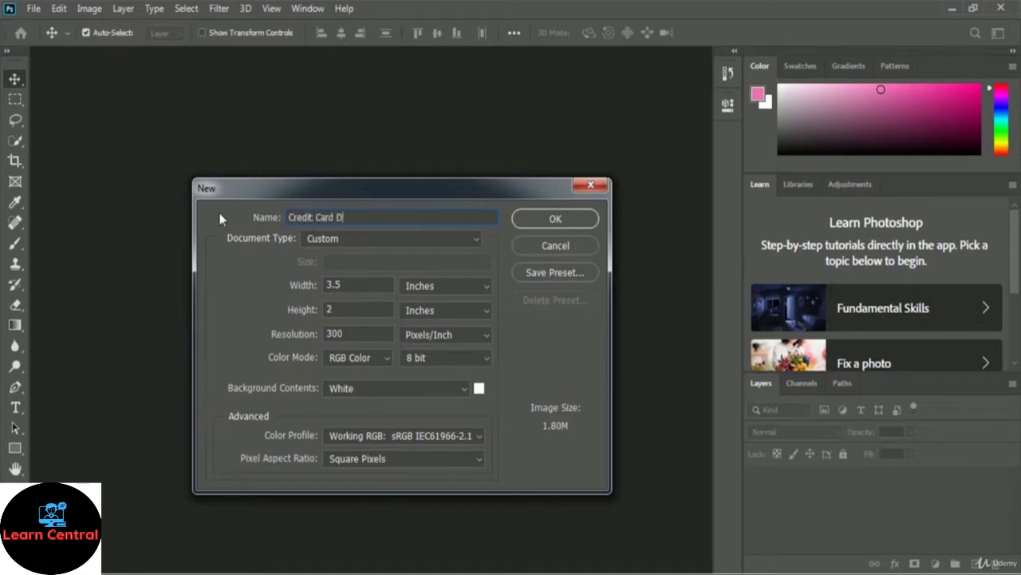
pyautogui.write('esign Business Card')
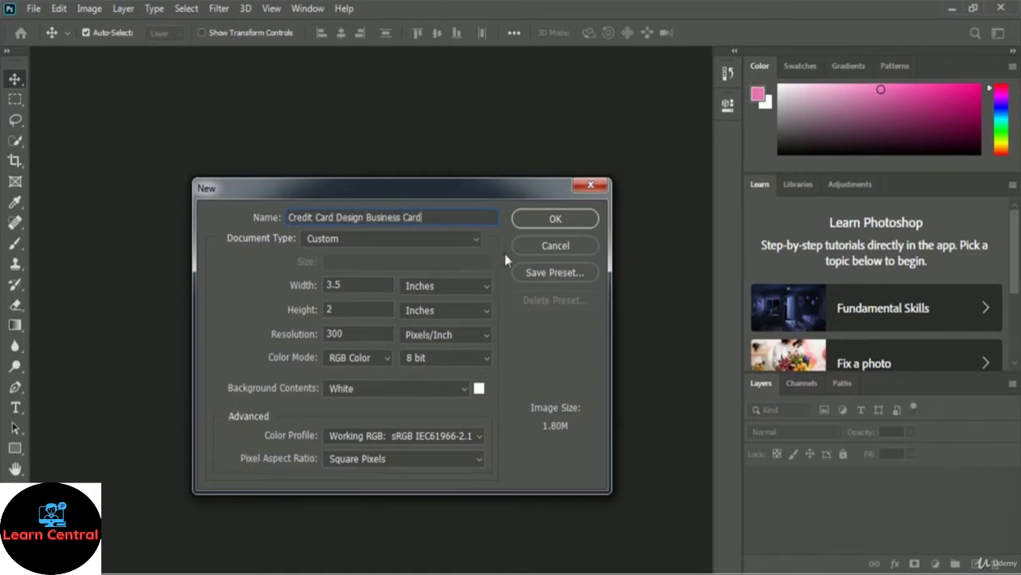
pyautogui.click(583, 223)
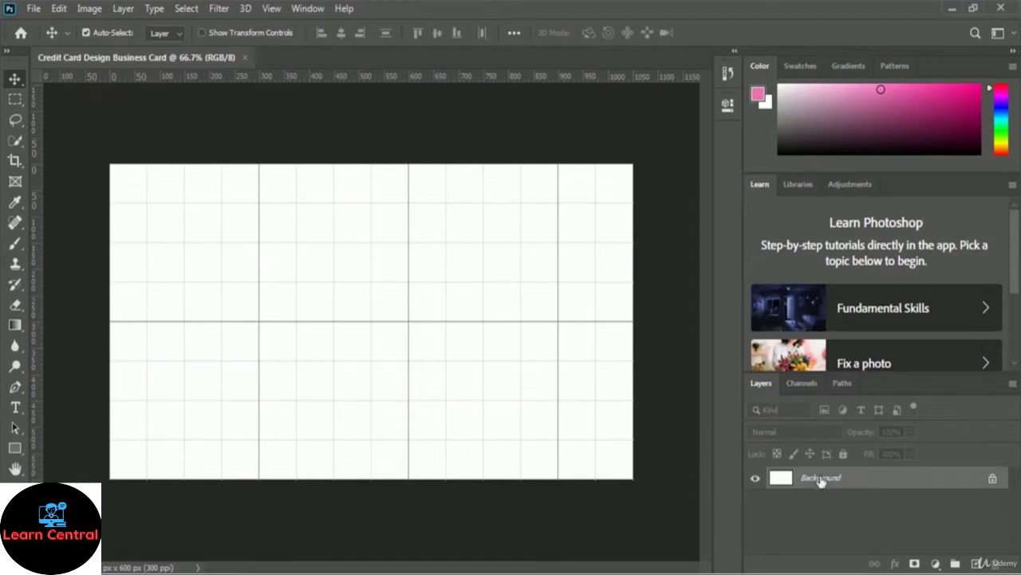
# Step: Convert the Background layer into a regular layer named 'White BG'
pyautogui.doubleClick(821, 479)
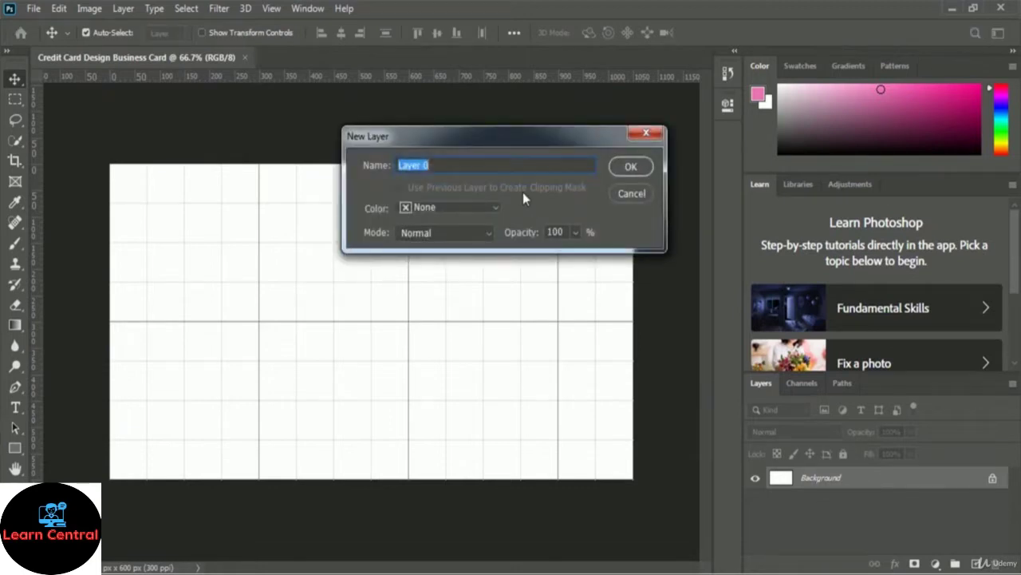
pyautogui.write('White BG')
pyautogui.click(635, 167)
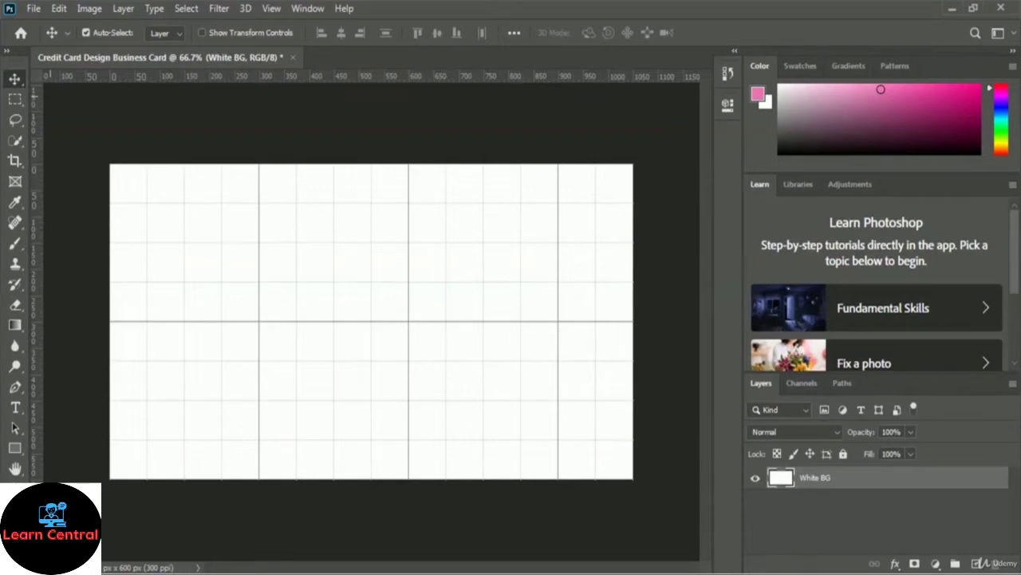
# Step: Embed the White Wood image from the 03 Business Card Design folder as a new layer
pyautogui.click(33, 8)
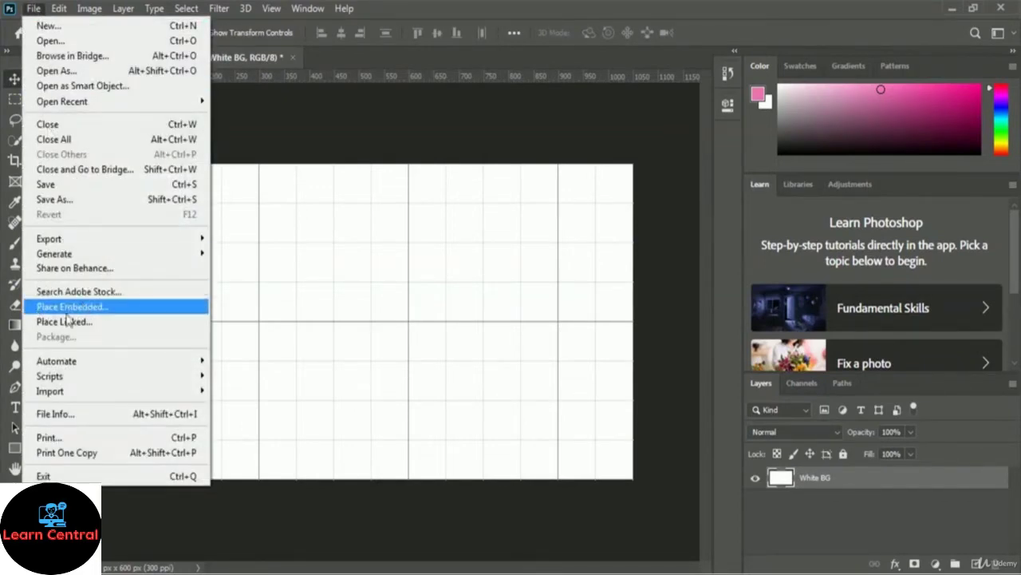
pyautogui.click(149, 309)
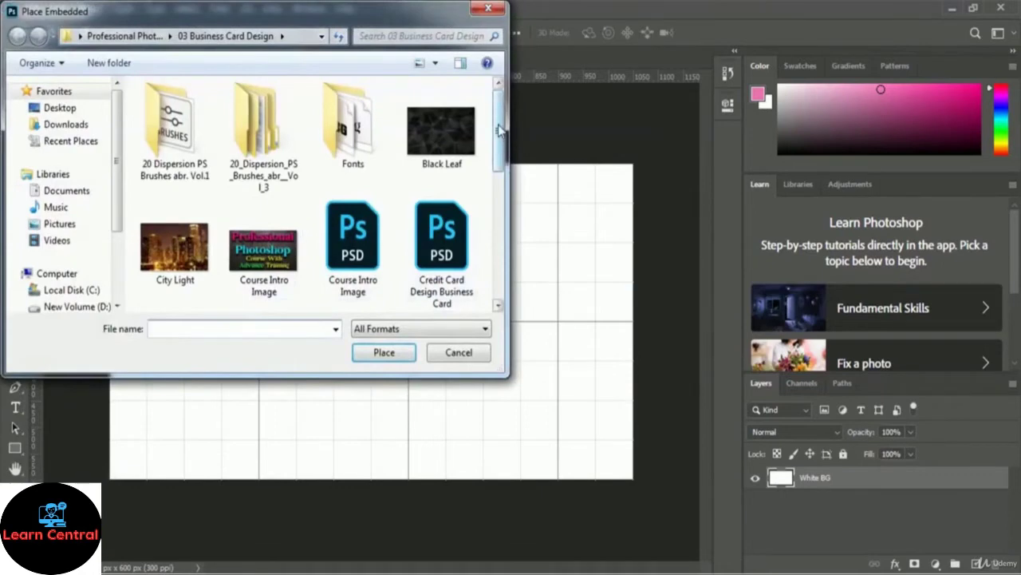
pyautogui.moveTo(501, 125); pyautogui.dragTo(503, 209)
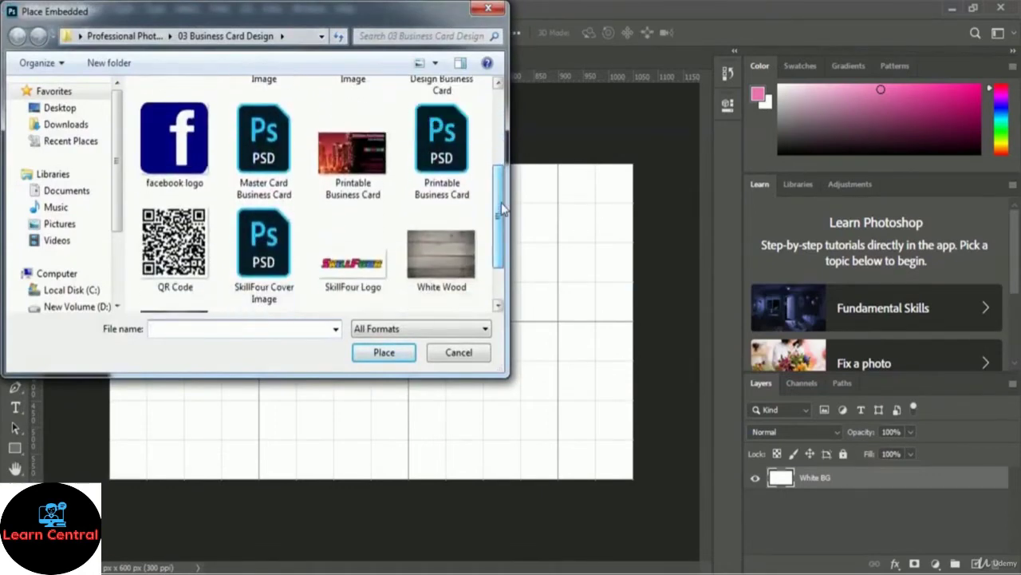
pyautogui.click(448, 267)
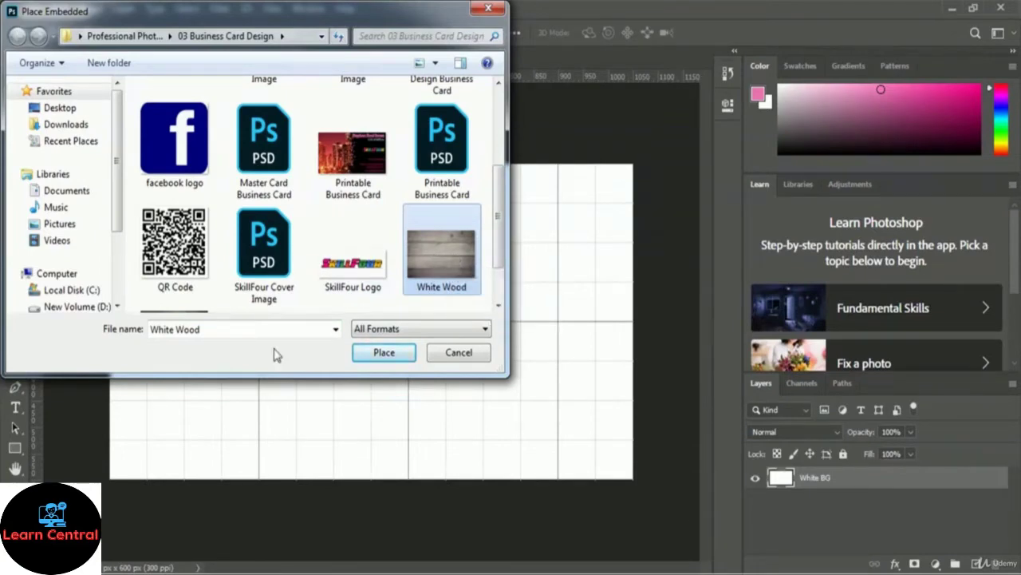
pyautogui.click(369, 358)
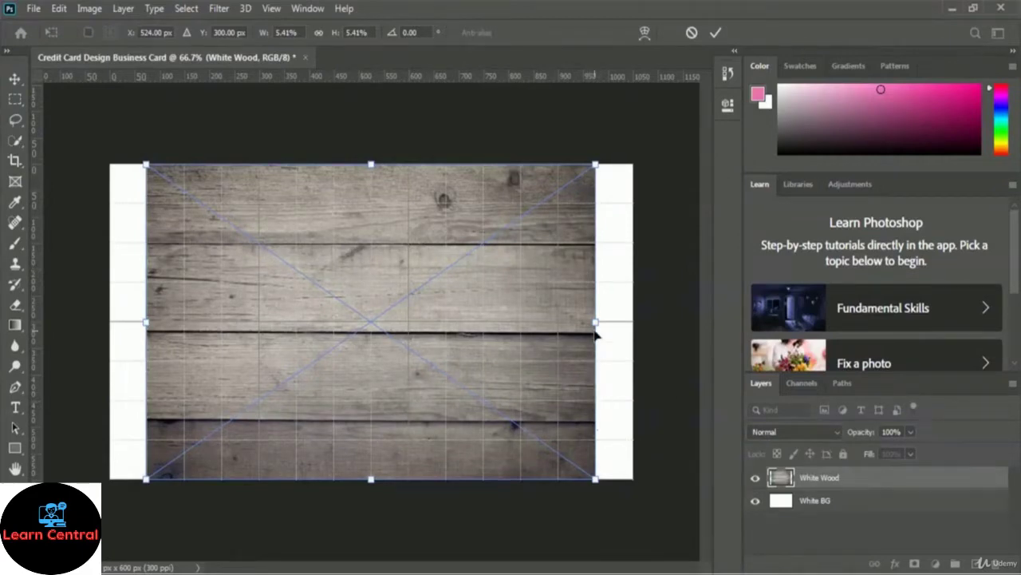
# Step: Stretch the White Wood image to the card's left and right edges and commit it
pyautogui.moveTo(596, 321); pyautogui.dragTo(628, 316)
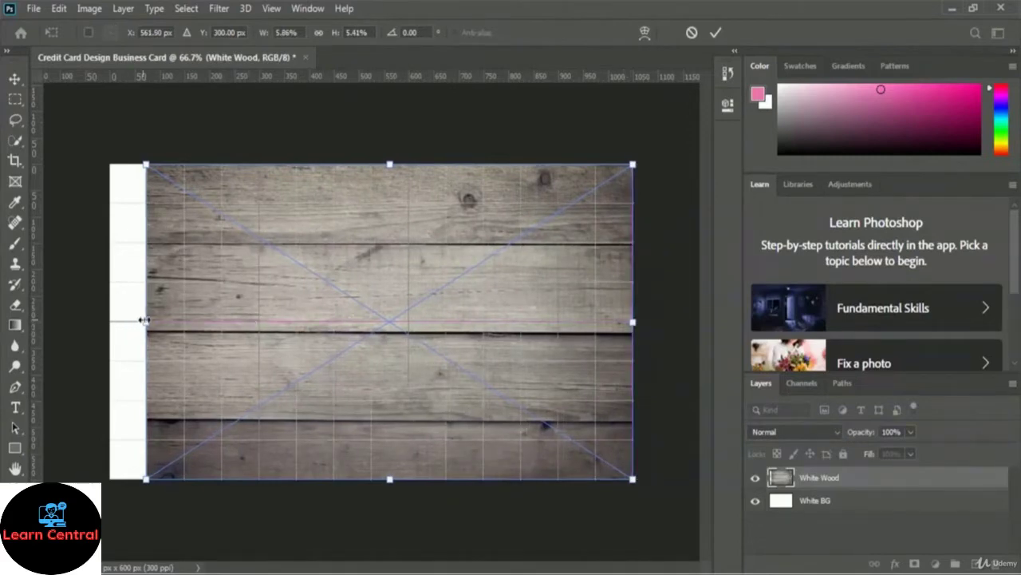
pyautogui.moveTo(143, 321); pyautogui.dragTo(109, 323)
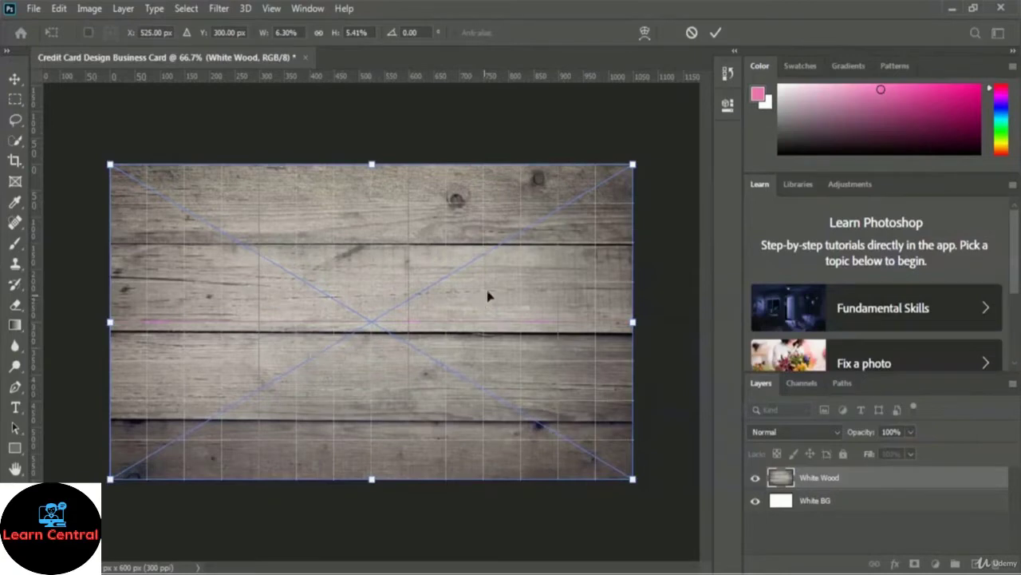
pyautogui.click(716, 33)
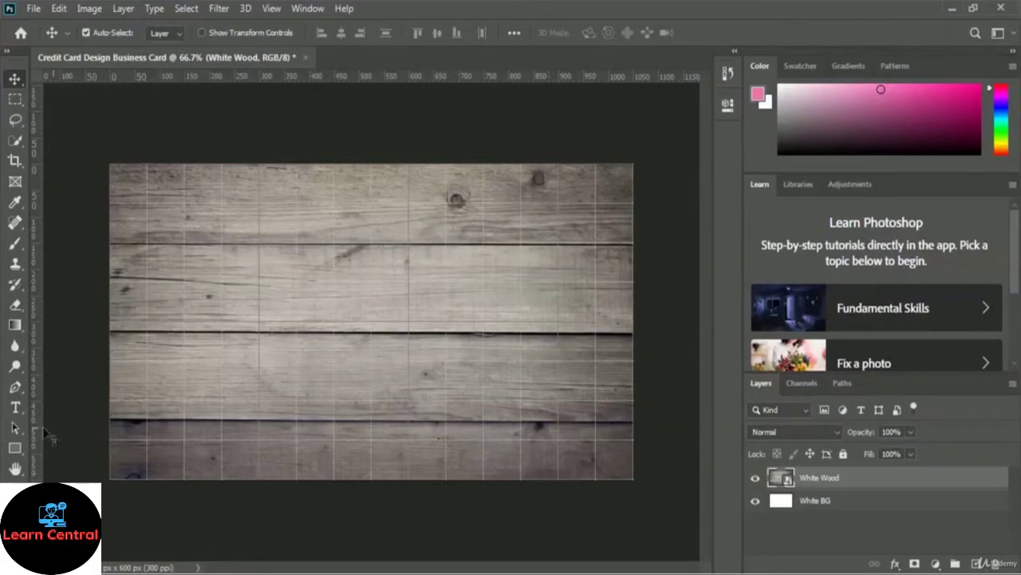
# Step: Draw a black 992 × 547 px rectangle over the card with 30 px rounded corners
pyautogui.click(13, 454)
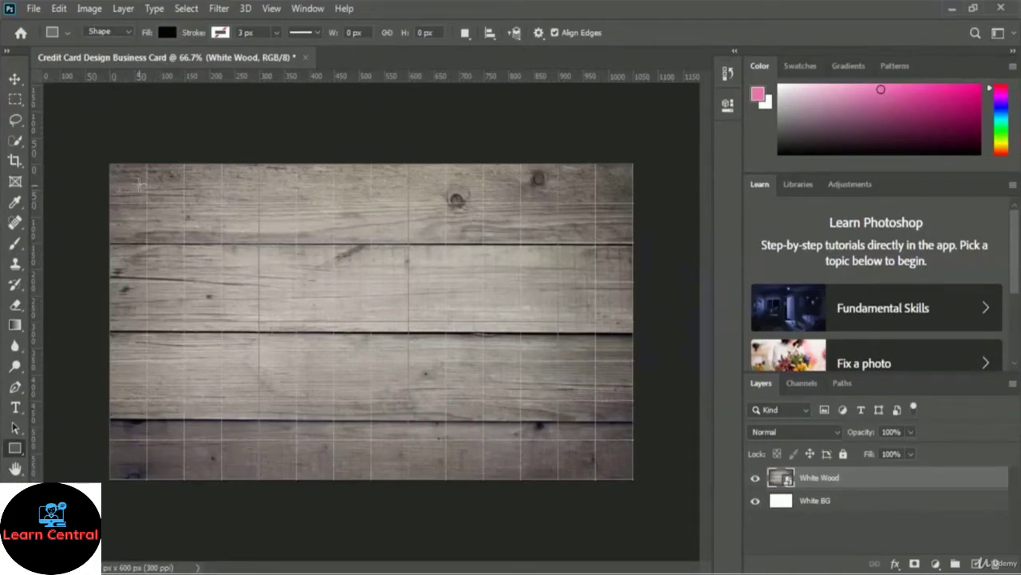
pyautogui.moveTo(125, 176); pyautogui.dragTo(618, 462)
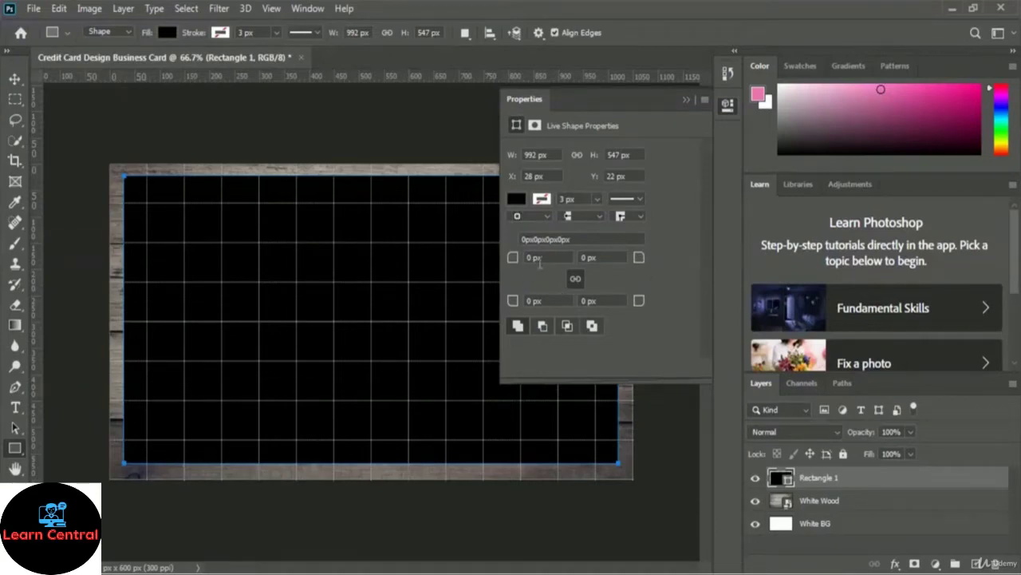
pyautogui.moveTo(512, 265); pyautogui.dragTo(533, 273)
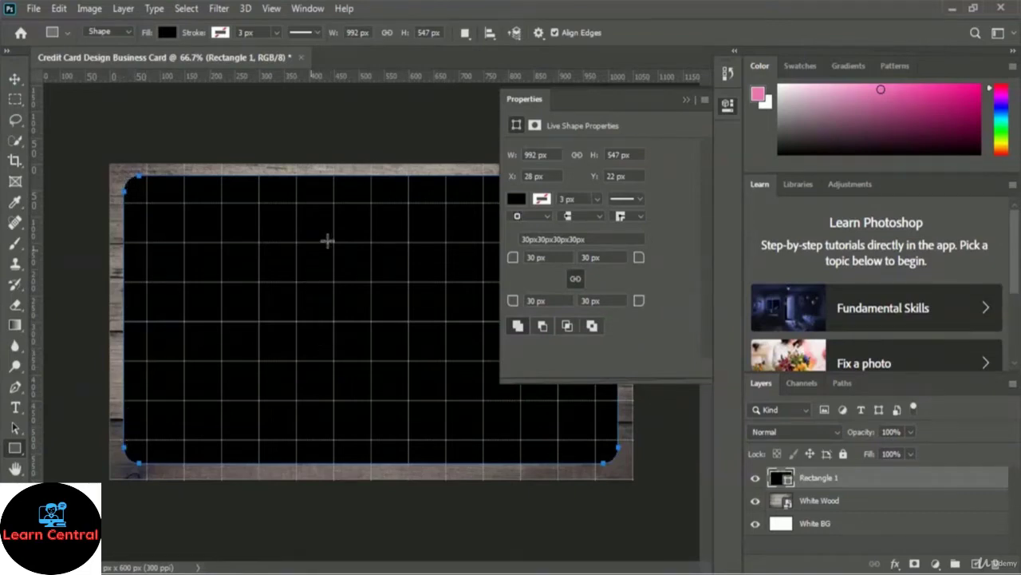
pyautogui.click(686, 99)
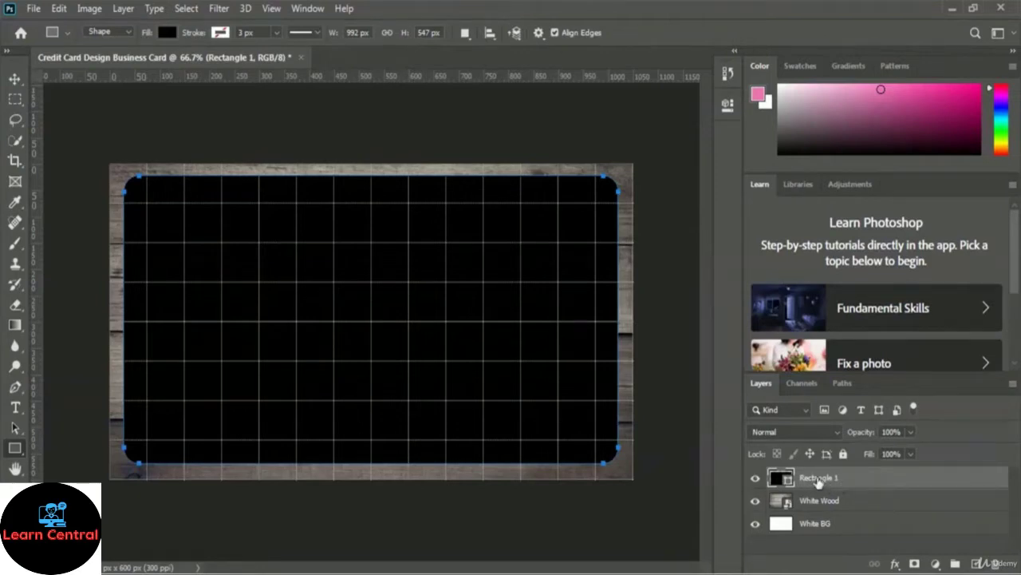
# Step: Rename the Rectangle 1 layer to 'Card Shape Black'
pyautogui.doubleClick(818, 478)
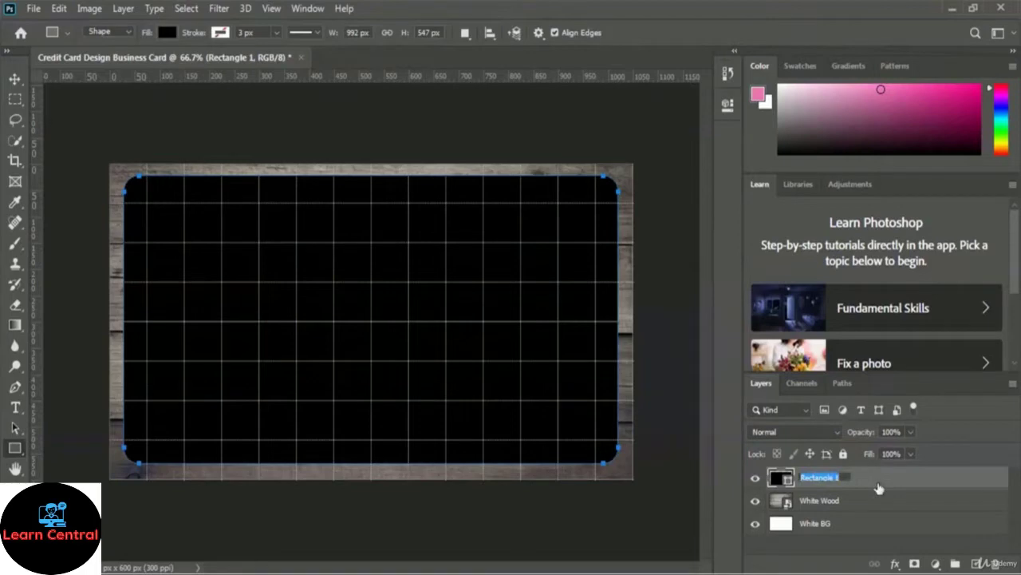
pyautogui.write('Card Shape Black')
pyautogui.press('Return')
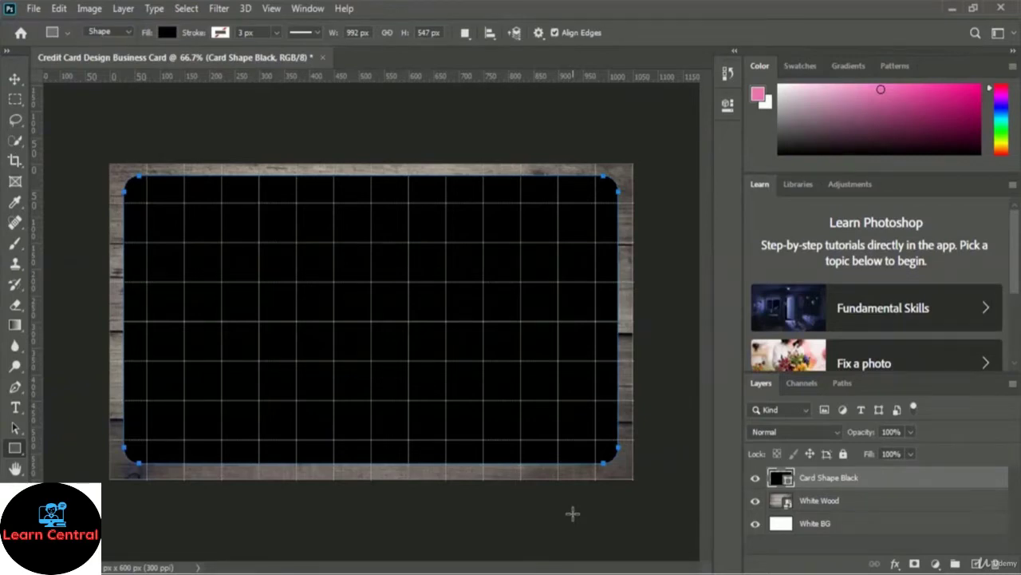
# Step: Place the Black Leaf image into the card as an embedded layer
pyautogui.click(35, 9)
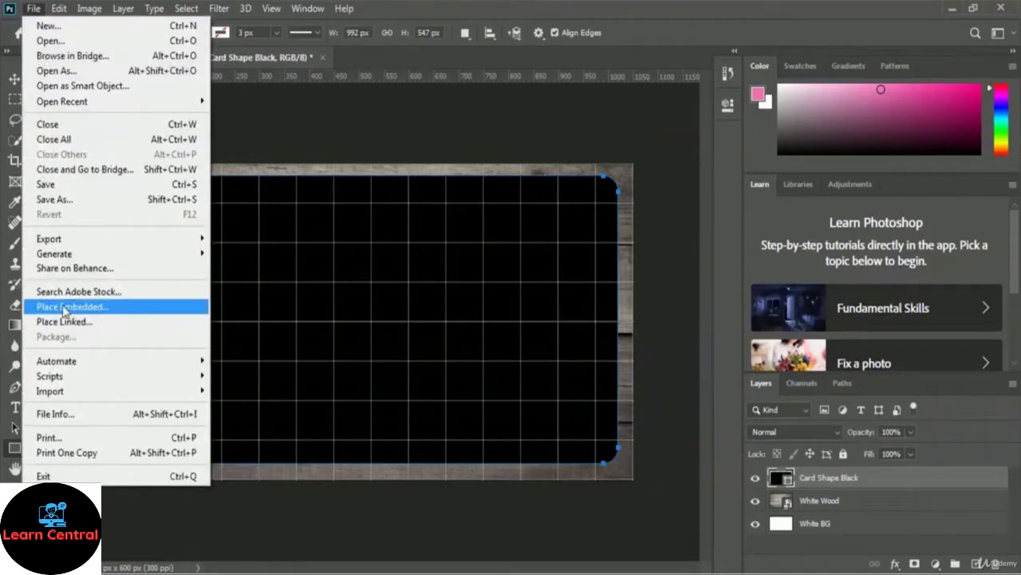
pyautogui.click(154, 313)
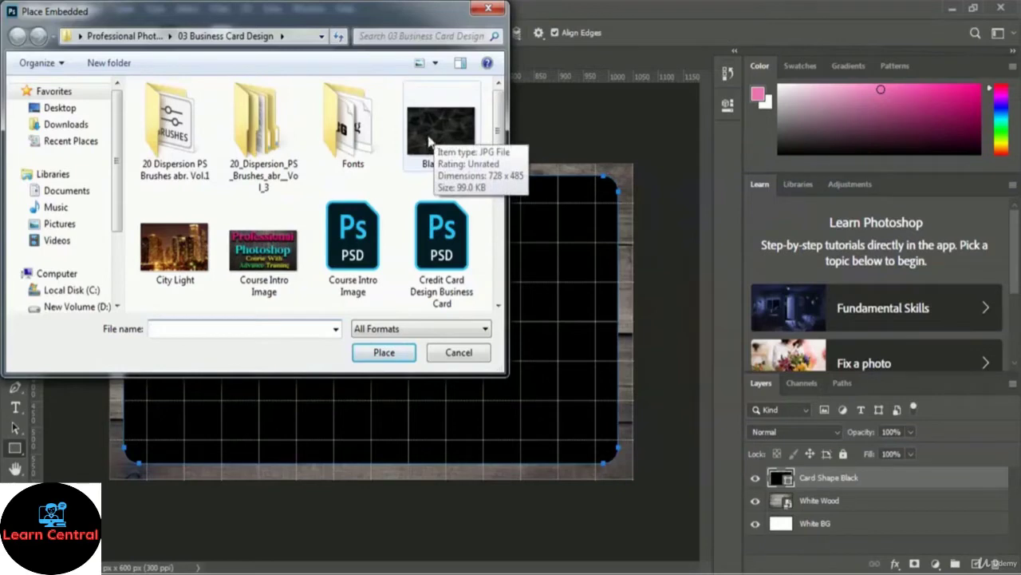
pyautogui.click(439, 139)
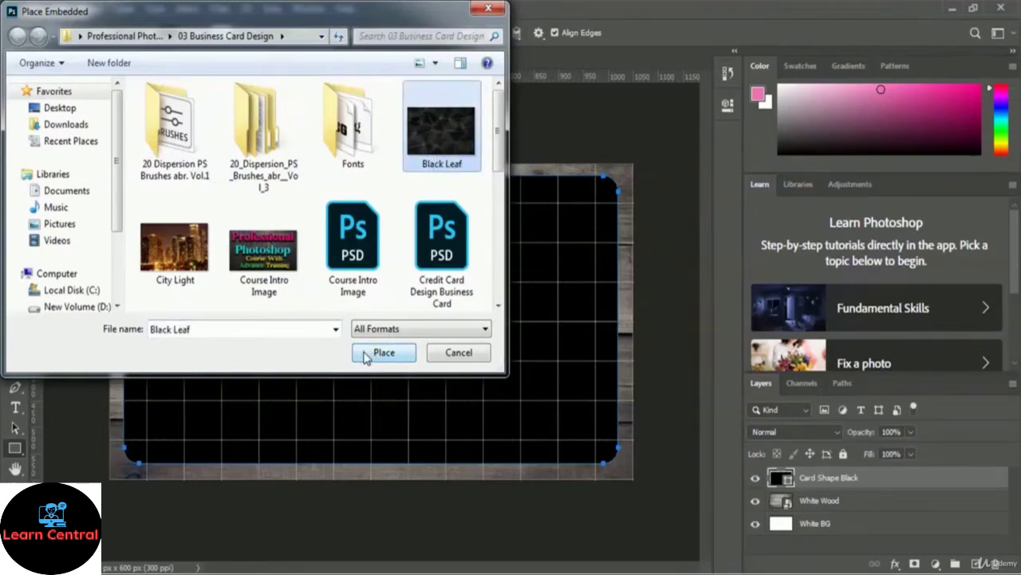
pyautogui.click(367, 355)
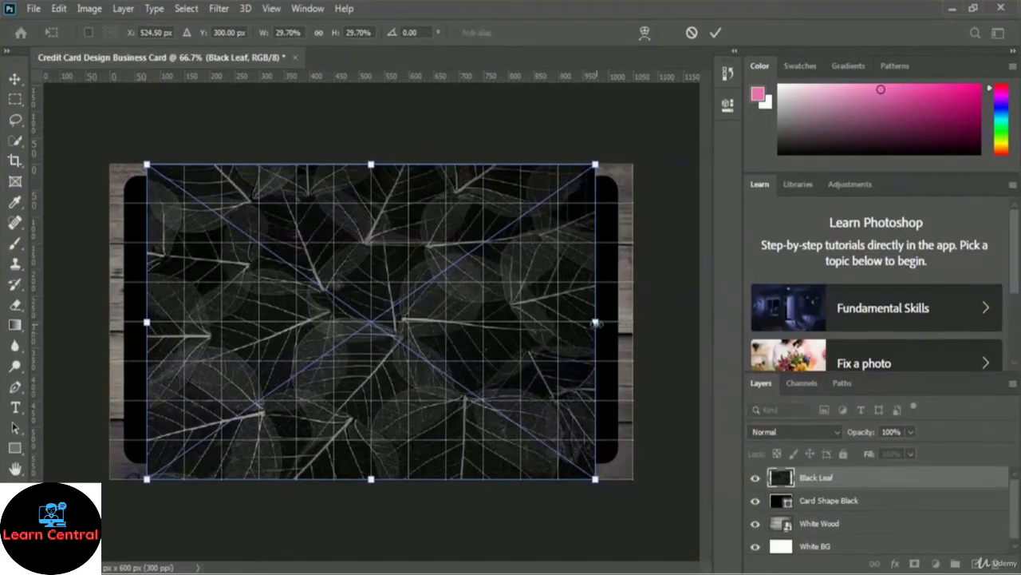
# Step: Stretch the Black Leaf image out to the card's left and right edges and apply it
pyautogui.moveTo(597, 322); pyautogui.dragTo(631, 321)
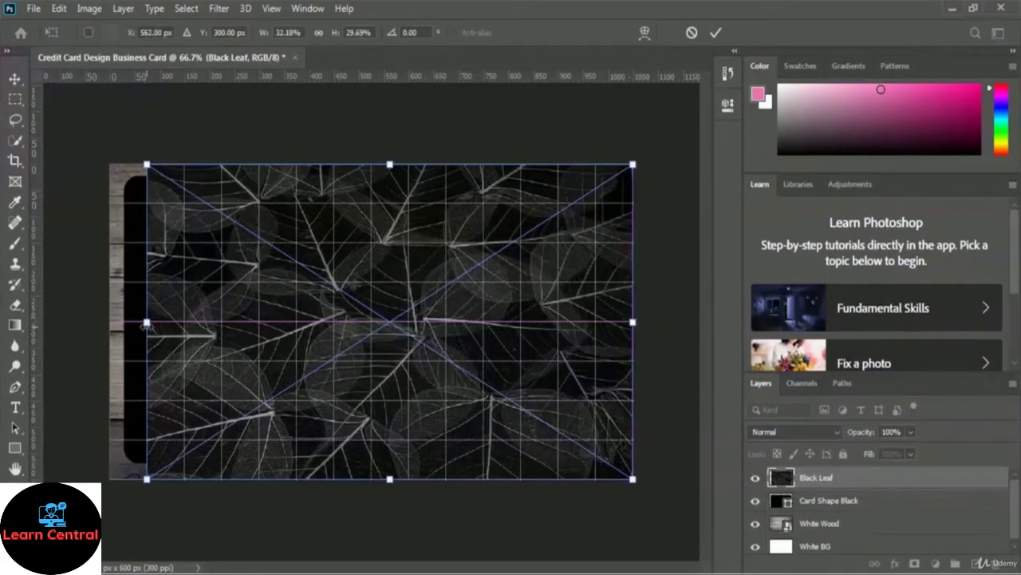
pyautogui.moveTo(146, 322); pyautogui.dragTo(111, 322)
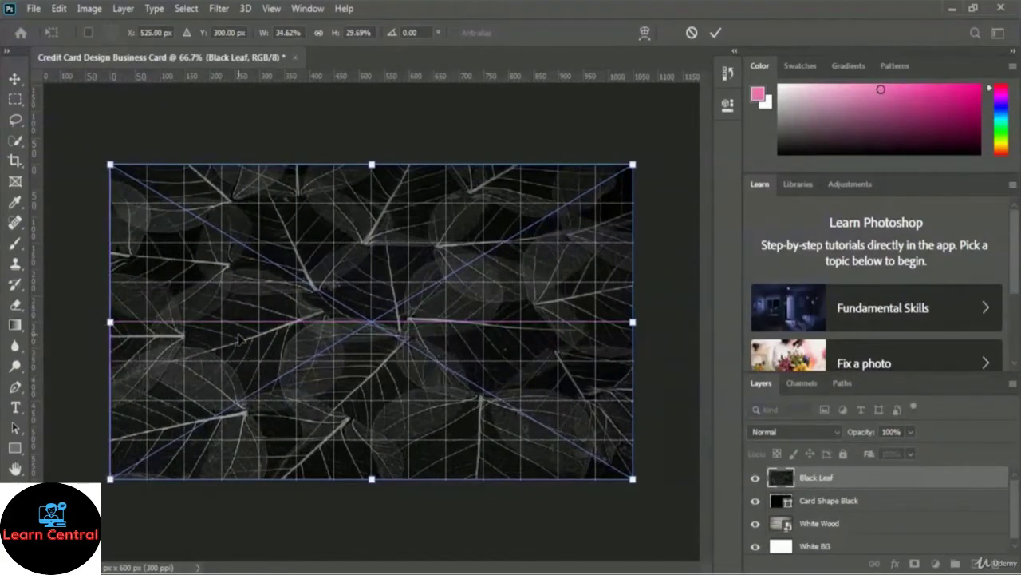
pyautogui.click(722, 30)
pyautogui.press('u')
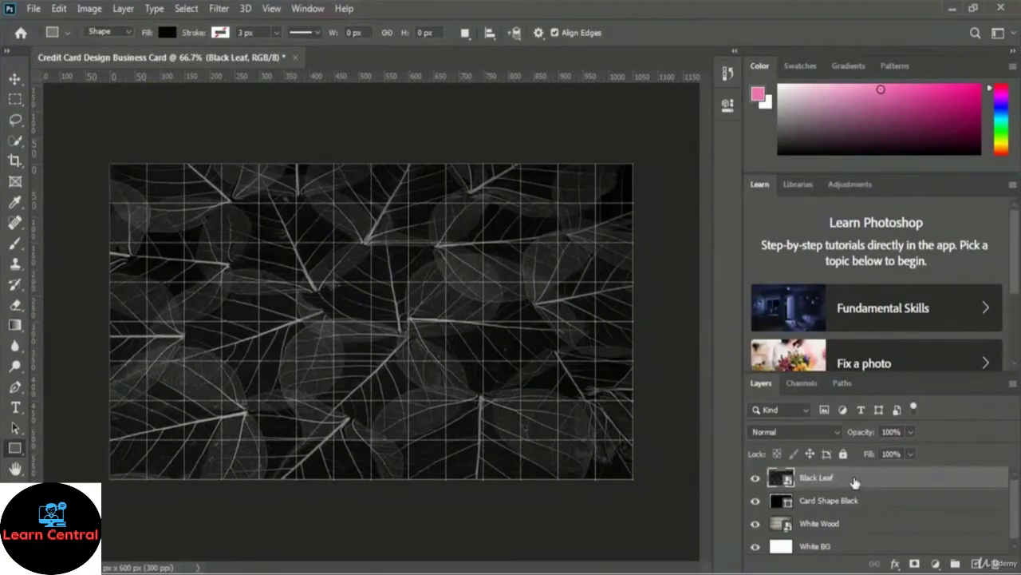
# Step: Clip the Black Leaf layer to Card Shape Black and set its opacity to 85%
pyautogui.rightClick(854, 482)
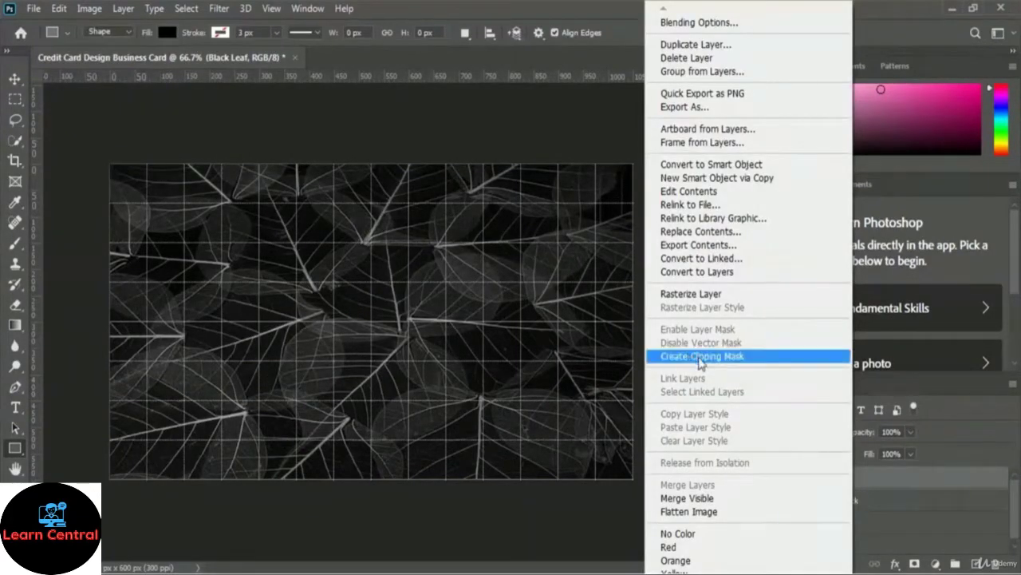
pyautogui.click(788, 362)
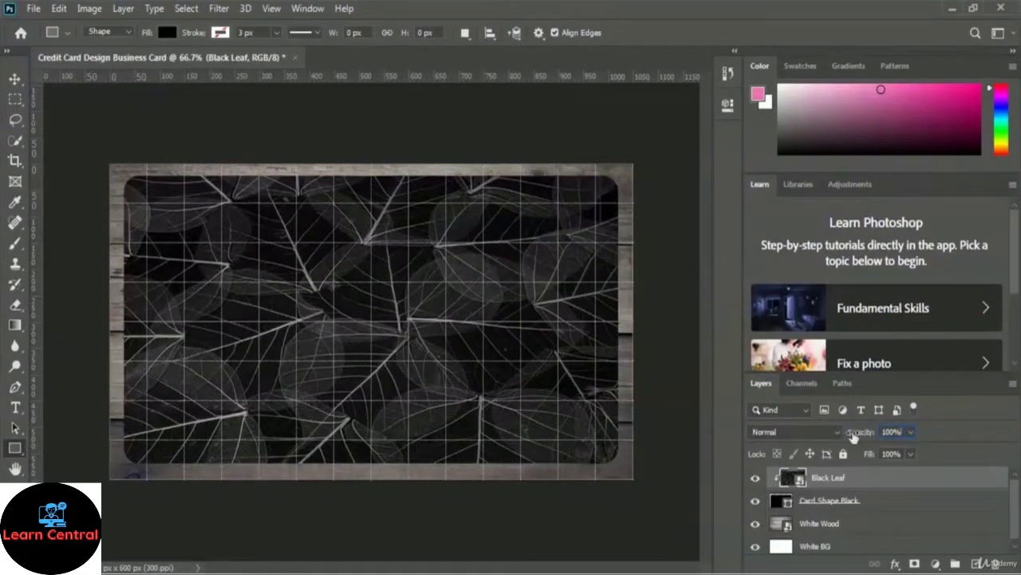
pyautogui.click(912, 430)
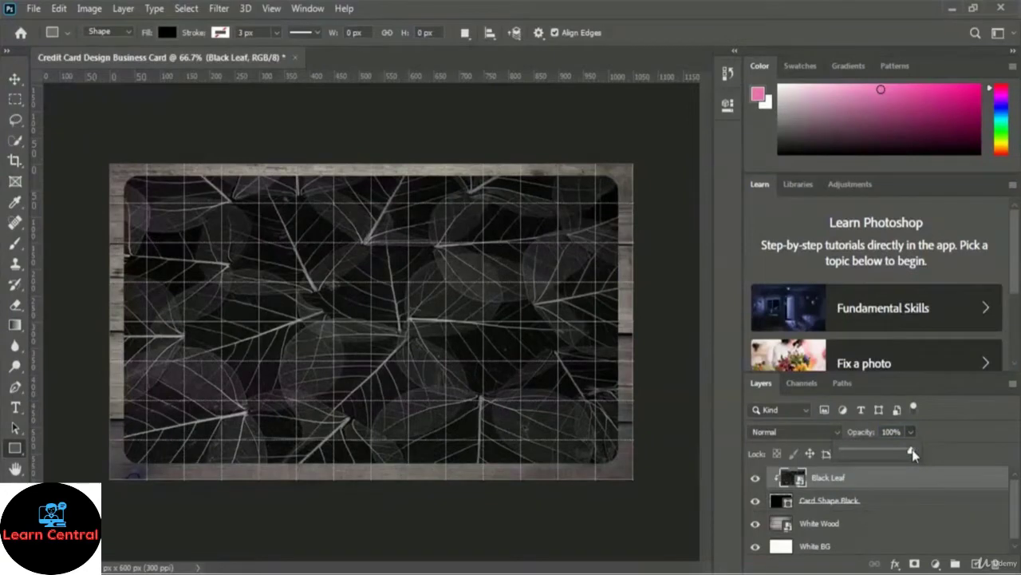
pyautogui.moveTo(912, 449); pyautogui.dragTo(901, 452)
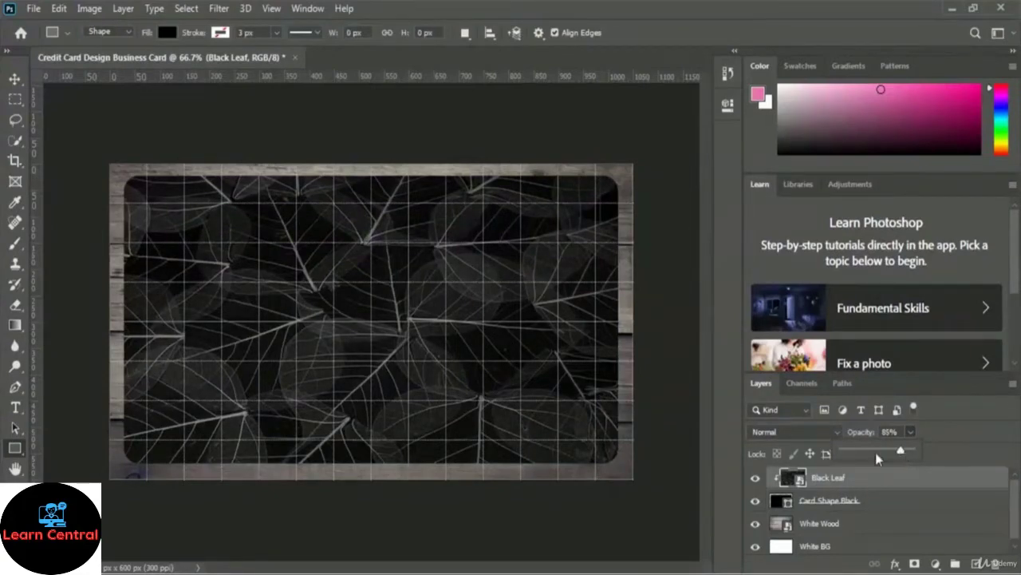
pyautogui.click(954, 431)
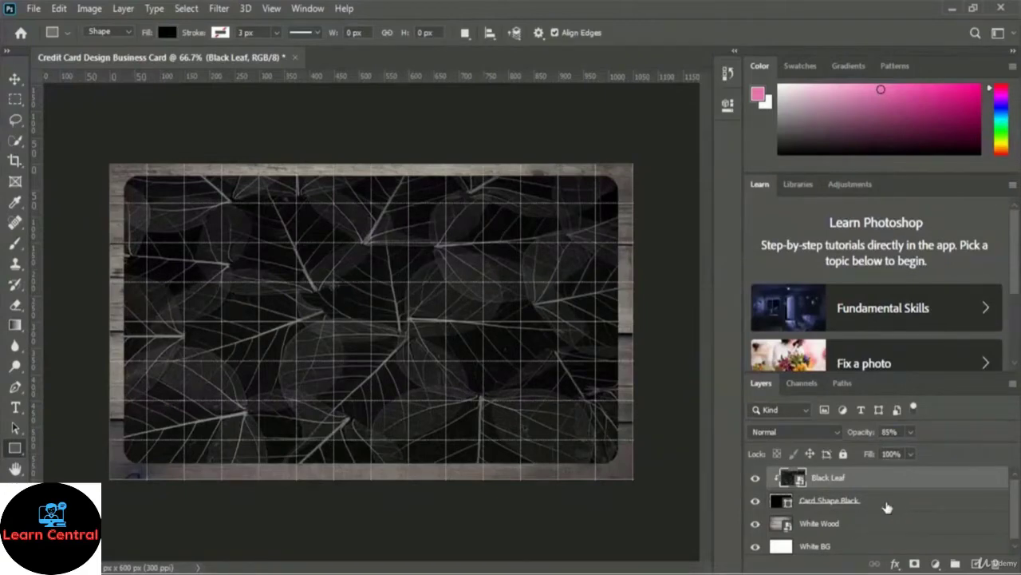
# Step: Convert the Black Leaf and Card Shape Black layers together into one smart object
pyautogui.click(892, 507)
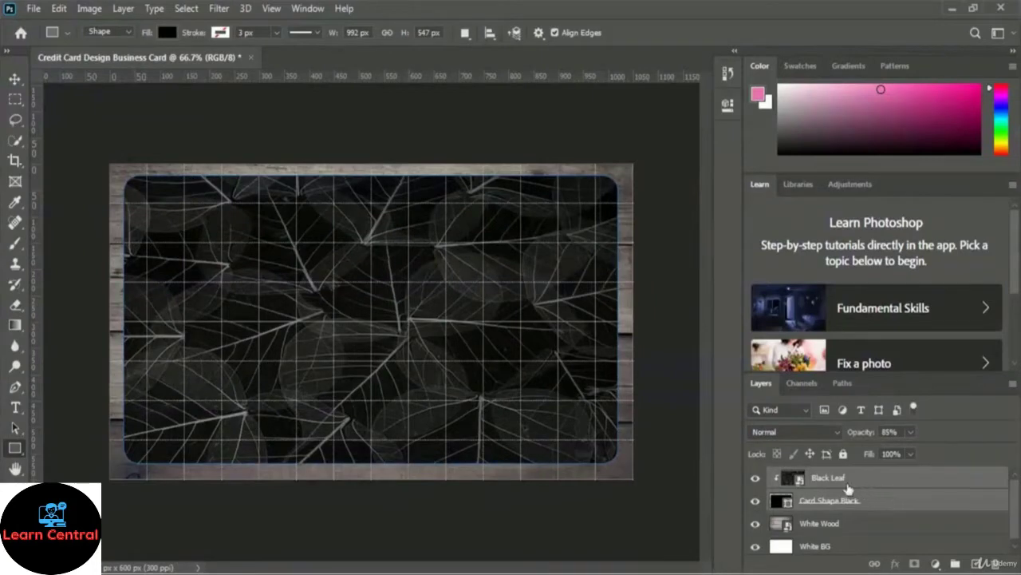
pyautogui.rightClick(897, 503)
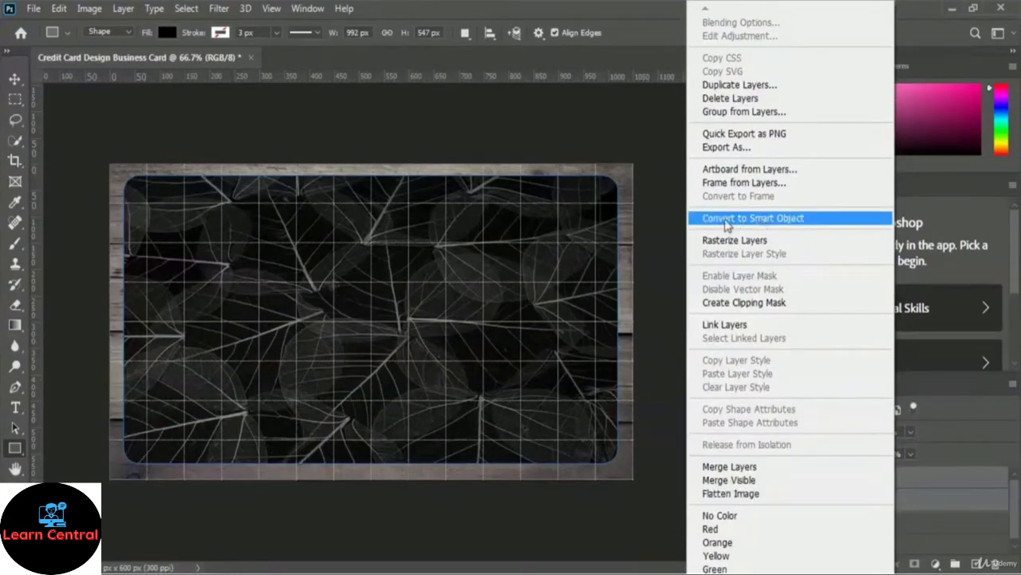
pyautogui.click(843, 219)
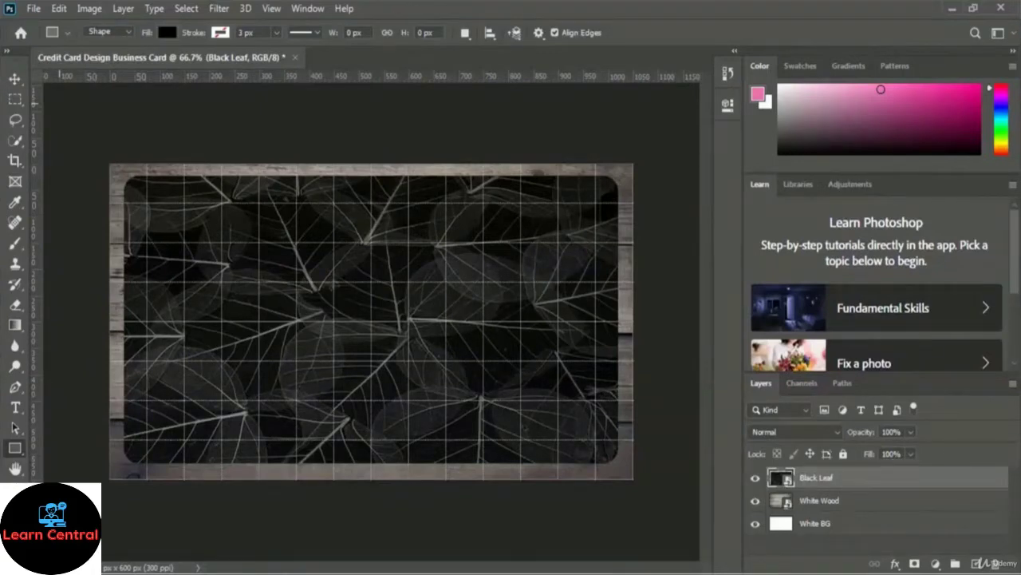
# Step: Switch to the Ellipse Tool and set its fill colour to pure red (ff0000)
pyautogui.rightClick(13, 451)
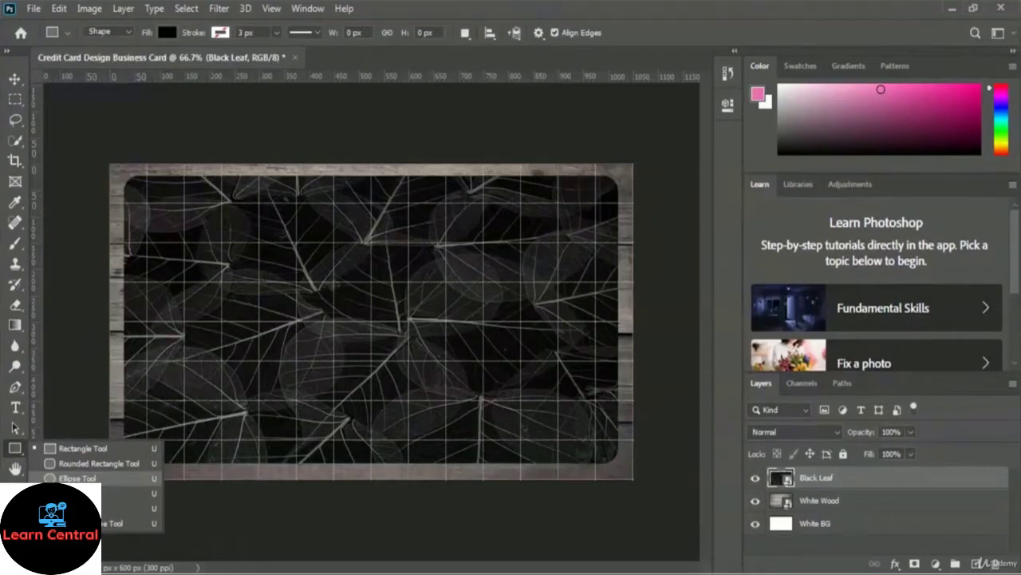
pyautogui.click(72, 478)
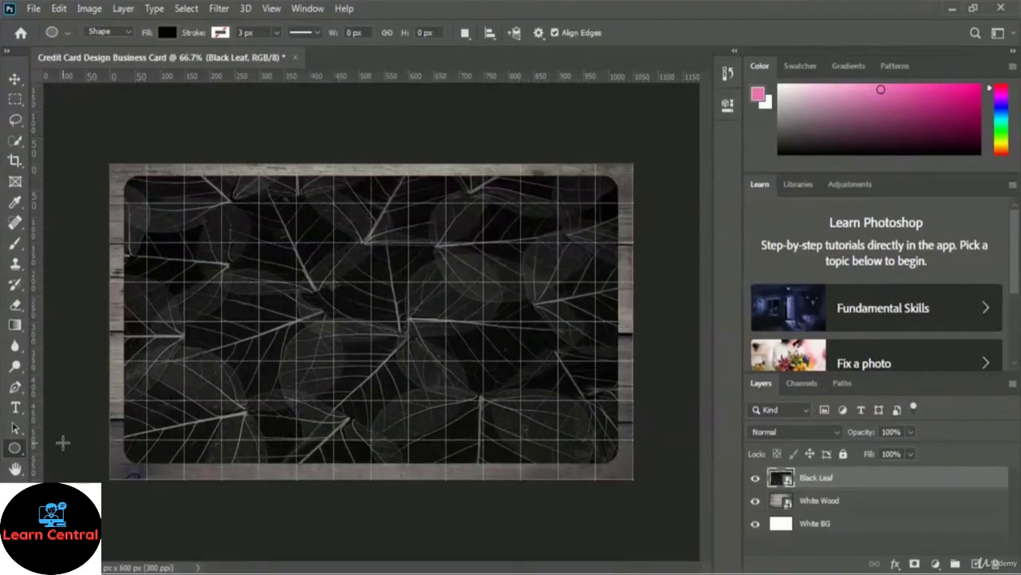
pyautogui.click(167, 34)
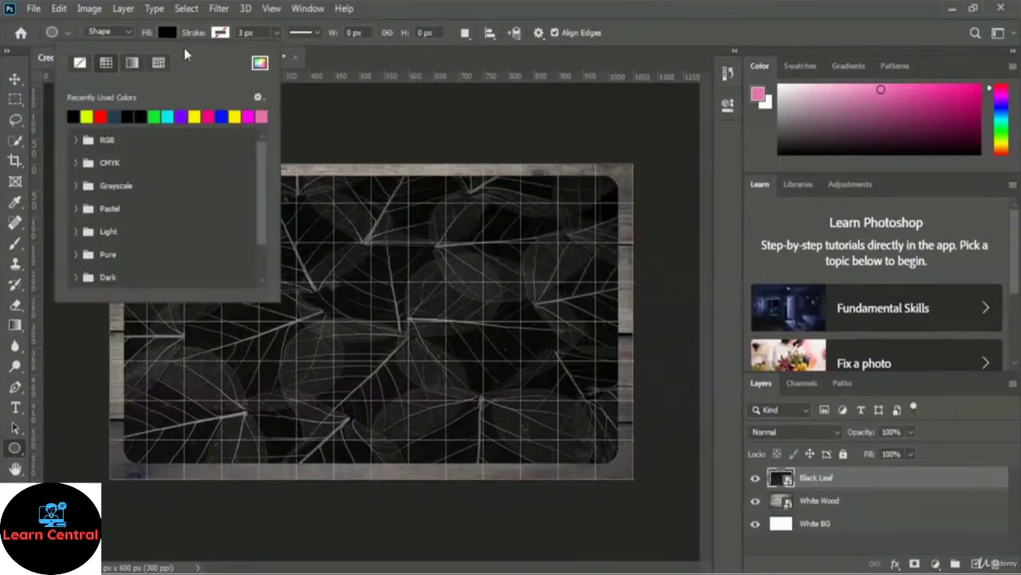
pyautogui.click(260, 62)
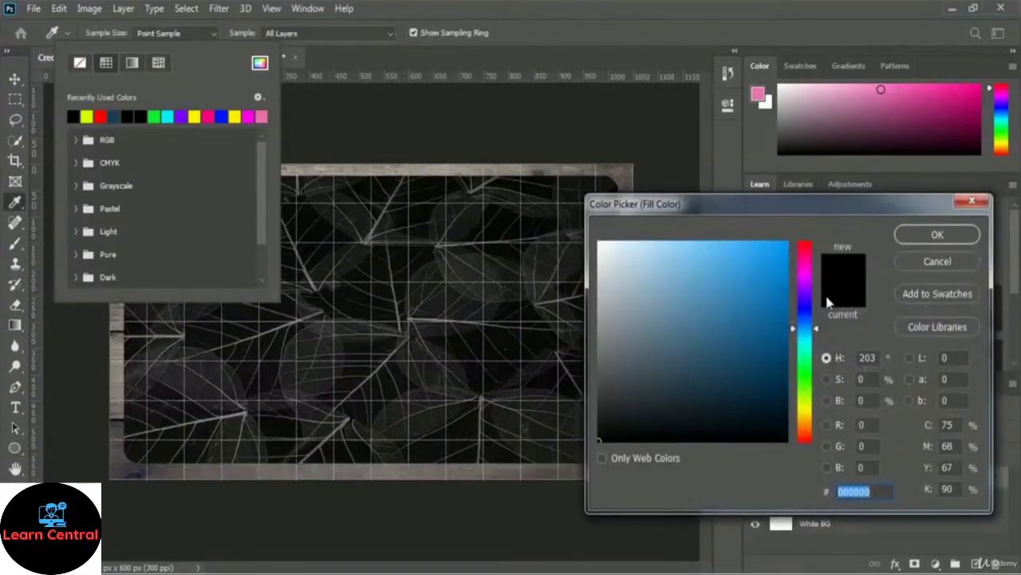
pyautogui.click(807, 245)
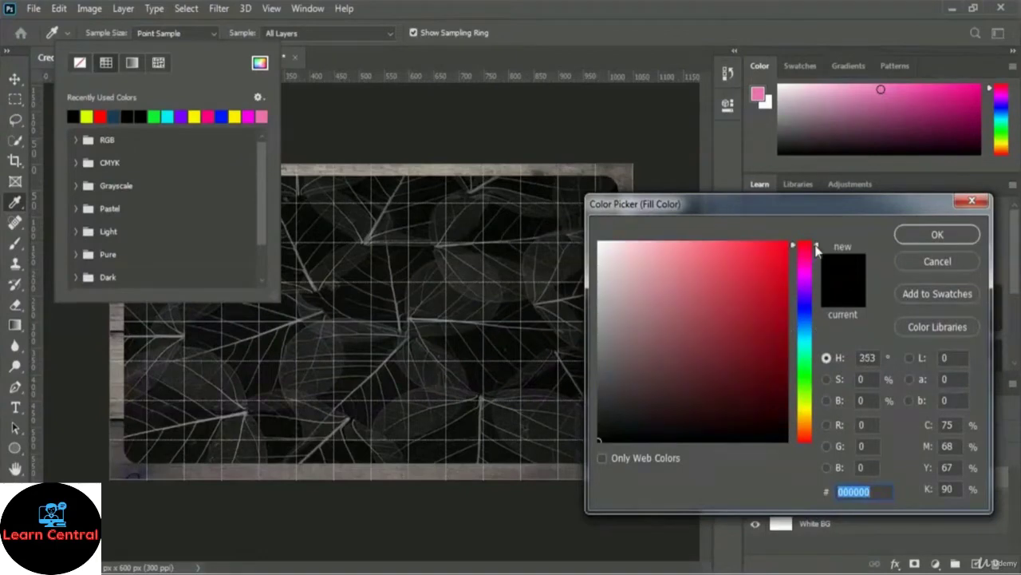
pyautogui.click(810, 241)
pyautogui.moveTo(787, 242); pyautogui.dragTo(807, 224)
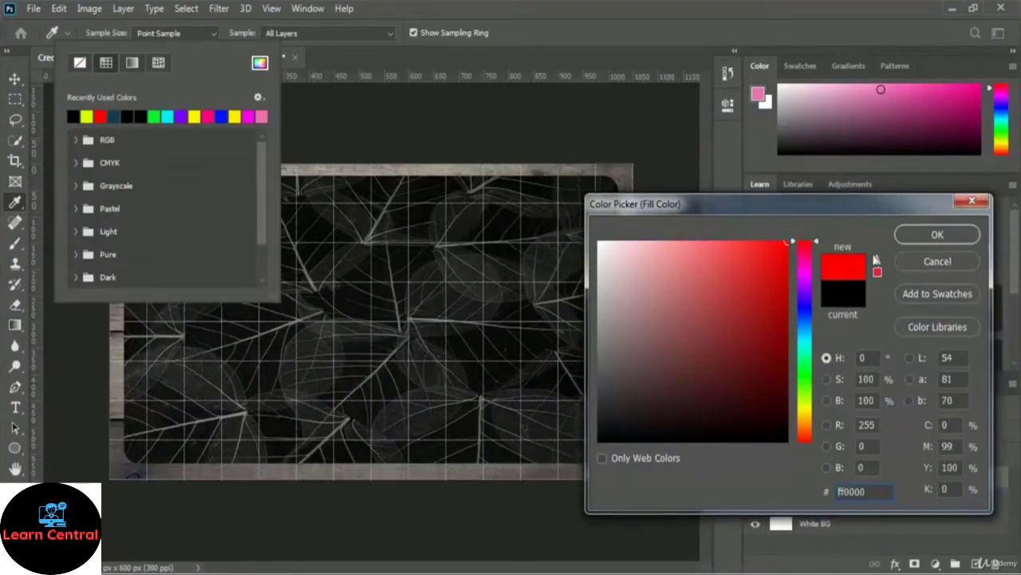
pyautogui.click(910, 238)
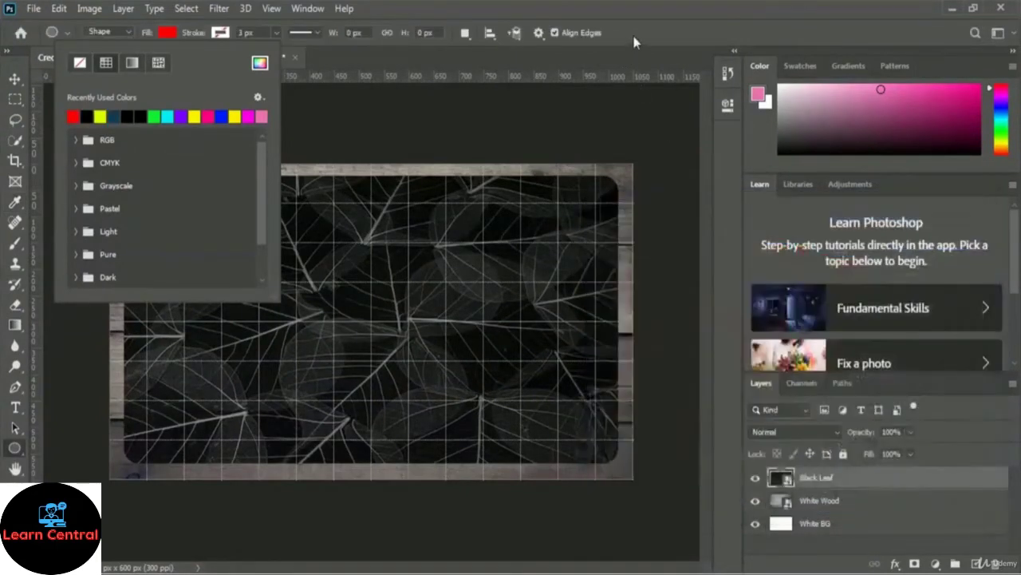
pyautogui.click(634, 36)
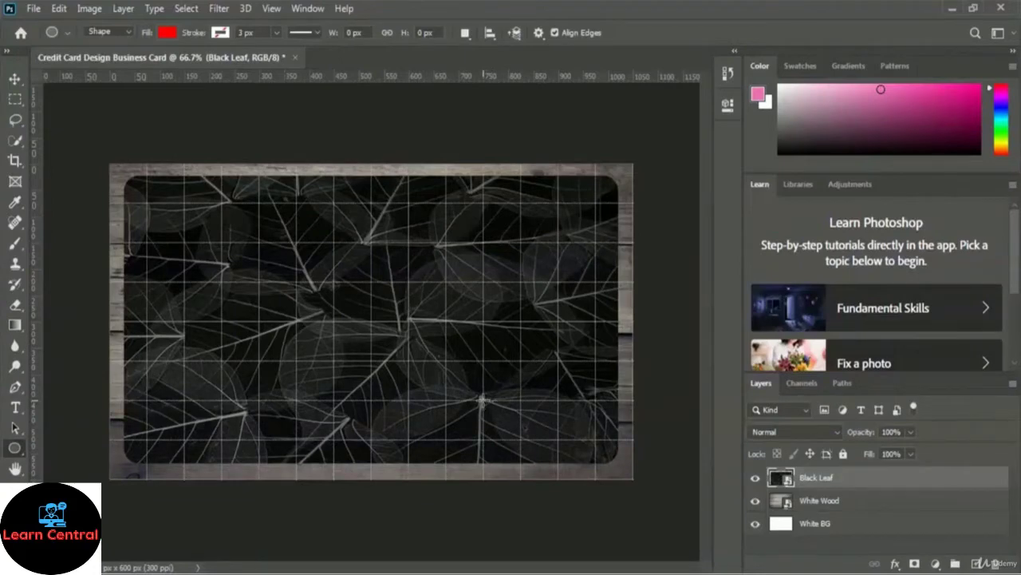
# Step: Draw a 122 × 122 px red circle at the card's lower right and name its layer 'Red Circle'
pyautogui.moveTo(482, 398); pyautogui.dragTo(592, 453)
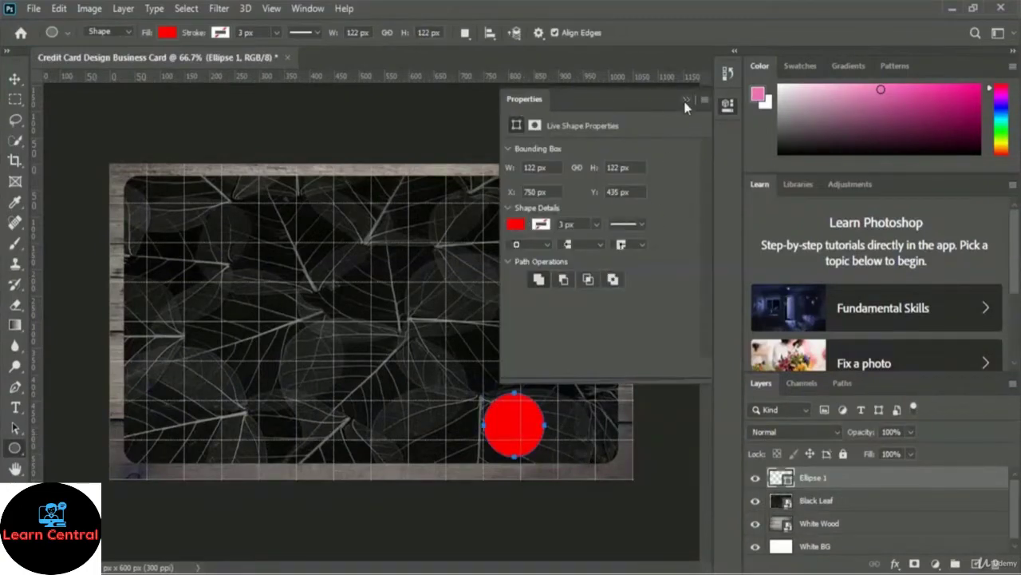
pyautogui.click(685, 101)
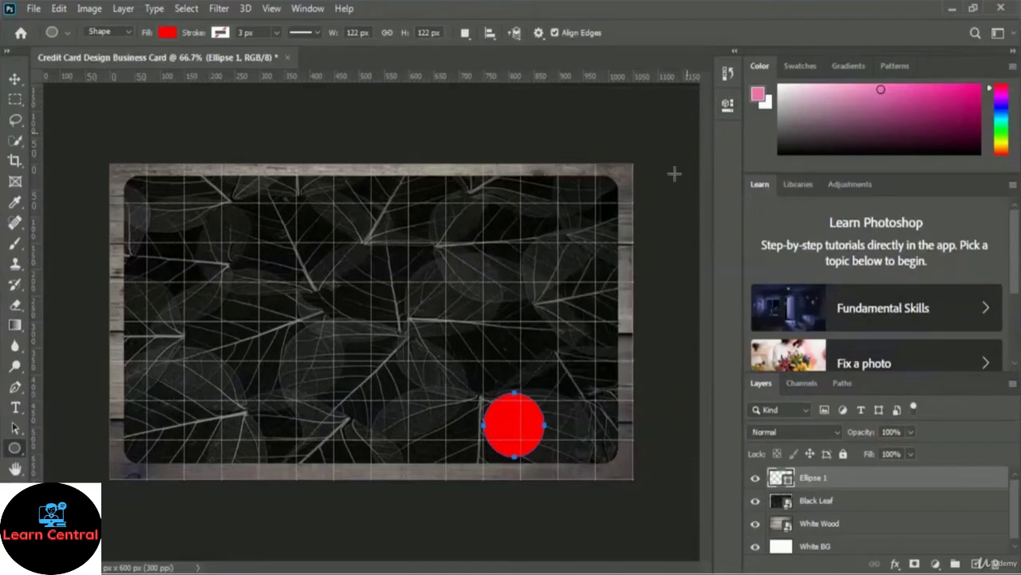
pyautogui.doubleClick(816, 477)
pyautogui.write('Red Circle')
pyautogui.press('Return')
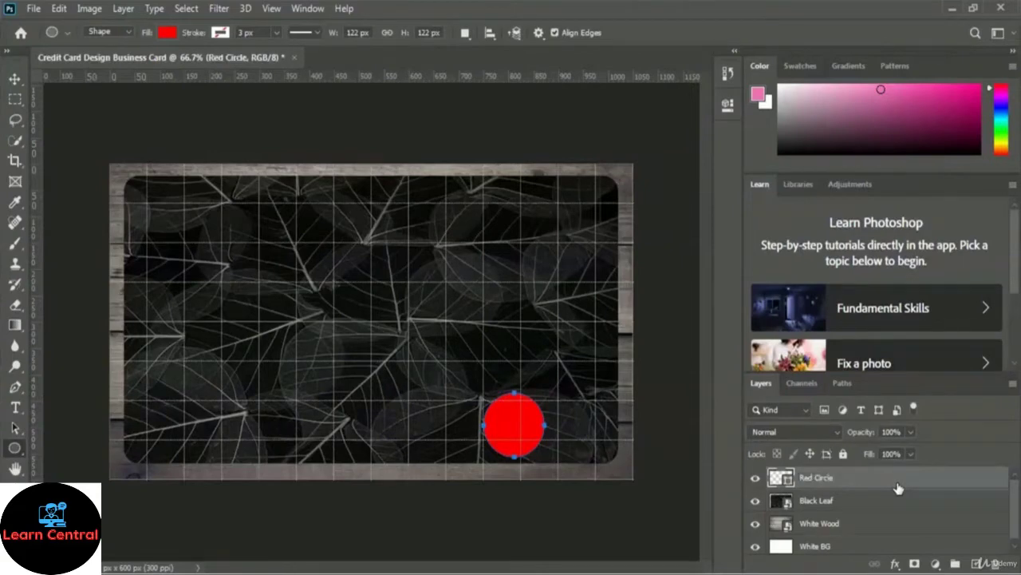
# Step: Duplicate the Red Circle layer as a new layer named 'Yellow Circle'
pyautogui.rightClick(845, 481)
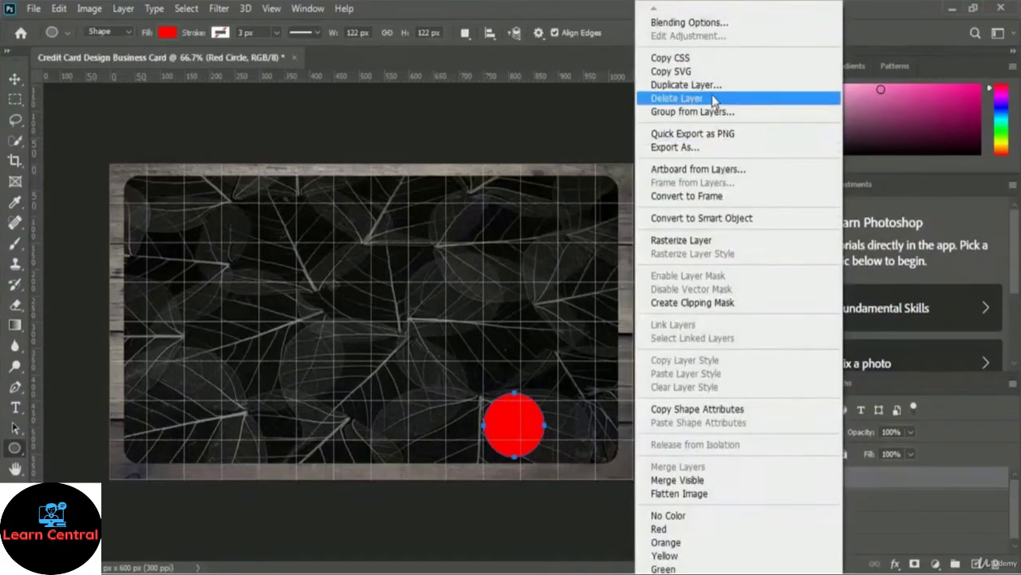
pyautogui.click(771, 84)
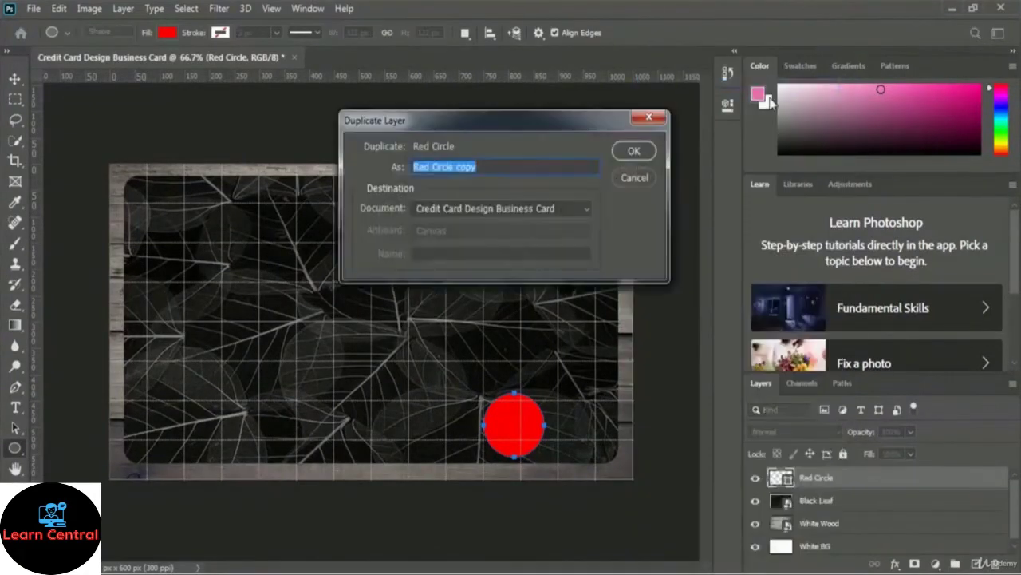
pyautogui.click(490, 168)
pyautogui.press('BackSpace')
pyautogui.press('BackSpace')
pyautogui.press('BackSpace')
pyautogui.press('BackSpace')
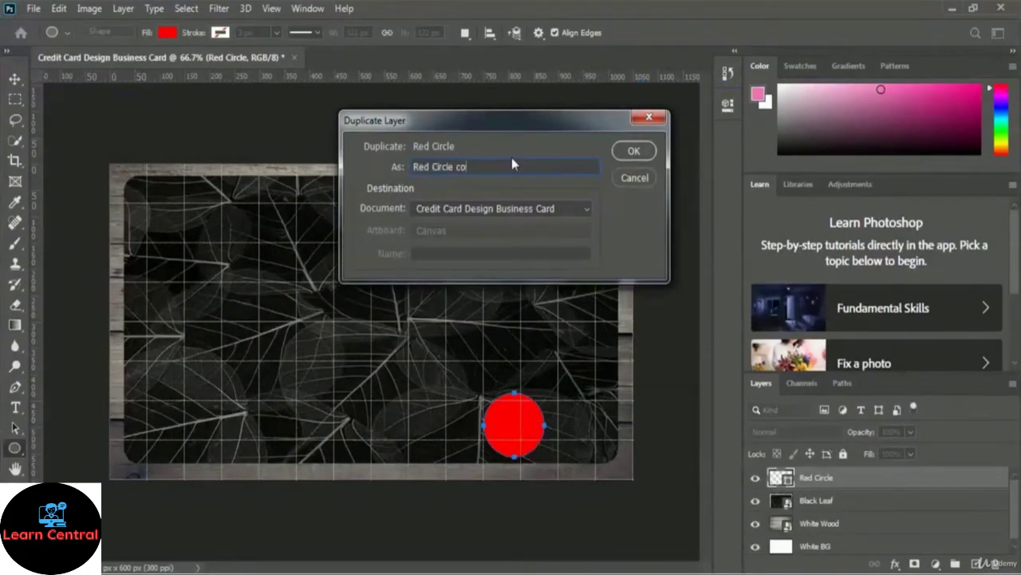
pyautogui.press('Left')
pyautogui.press('Left')
pyautogui.press('Left')
pyautogui.press('Left')
pyautogui.press('Left')
pyautogui.press('Left')
pyautogui.press('Left')
pyautogui.press('Left')
pyautogui.hotkey('shift', 'Home')
pyautogui.write('Yello')
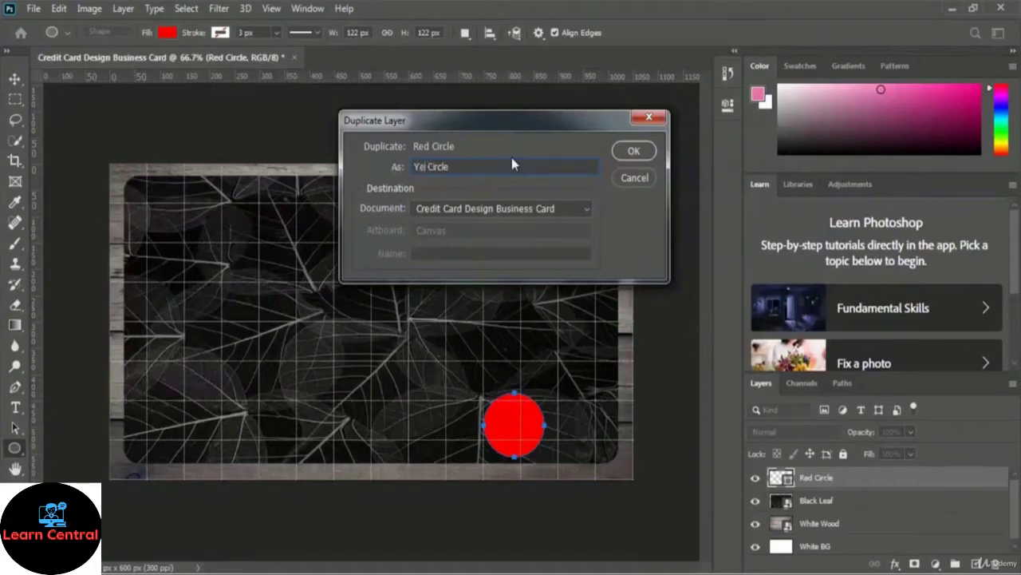
pyautogui.write('w')
pyautogui.click(643, 152)
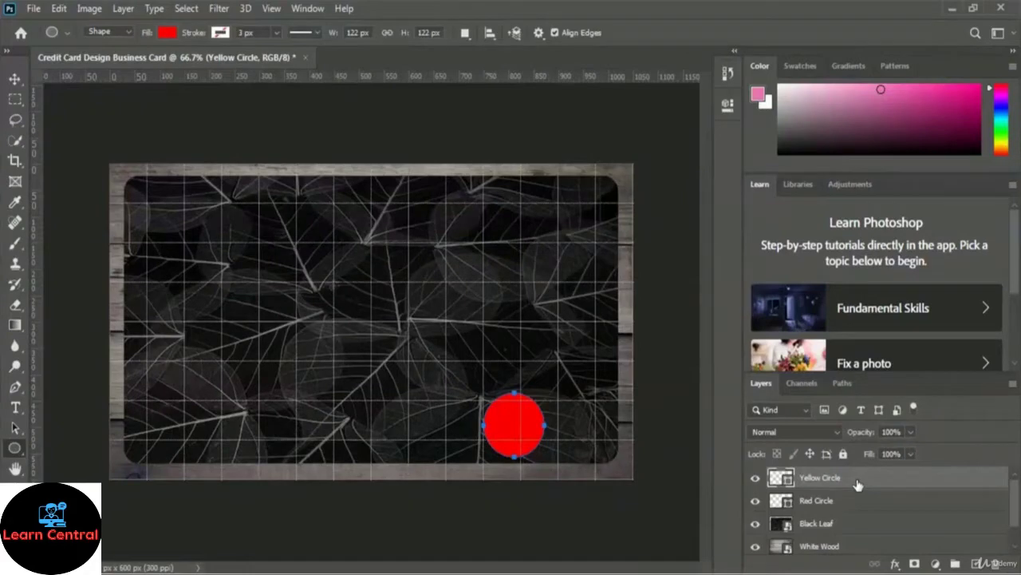
pyautogui.hotkey('ctrl', 't')
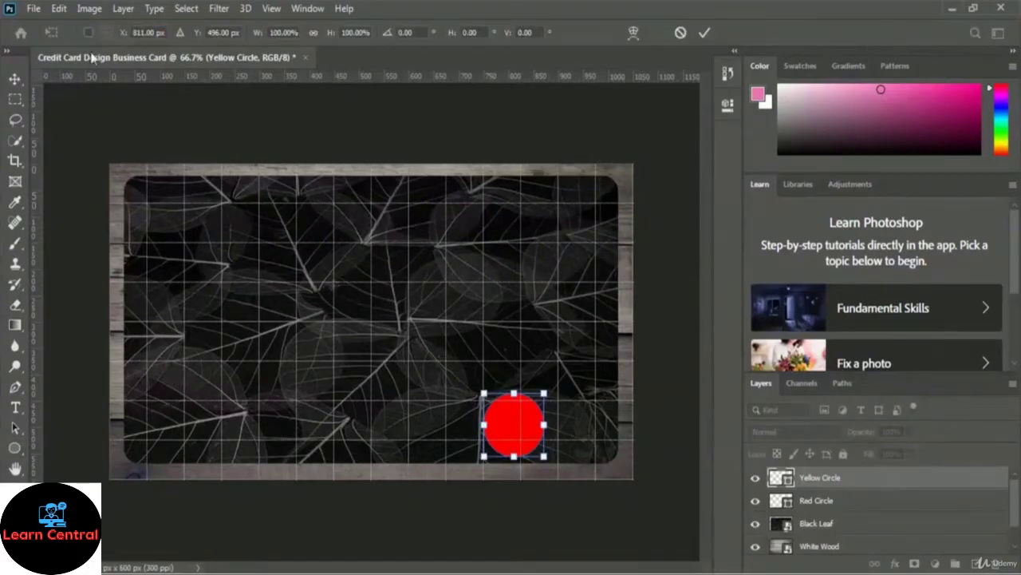
# Step: Nudge the Yellow Circle copy right to X 915 px so it overlaps the red circle
pyautogui.click(58, 8)
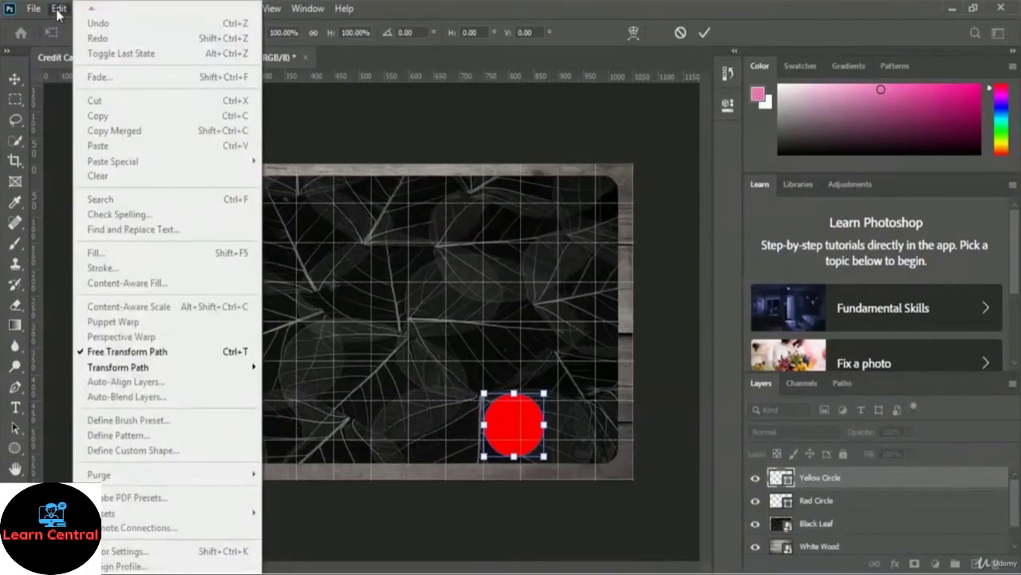
pyautogui.moveTo(148, 370)
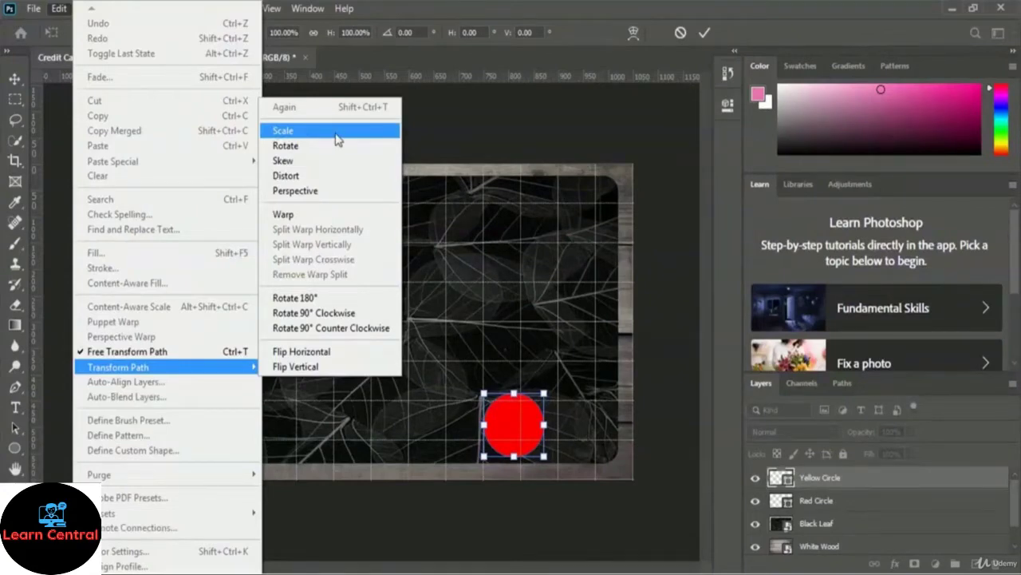
pyautogui.click(329, 138)
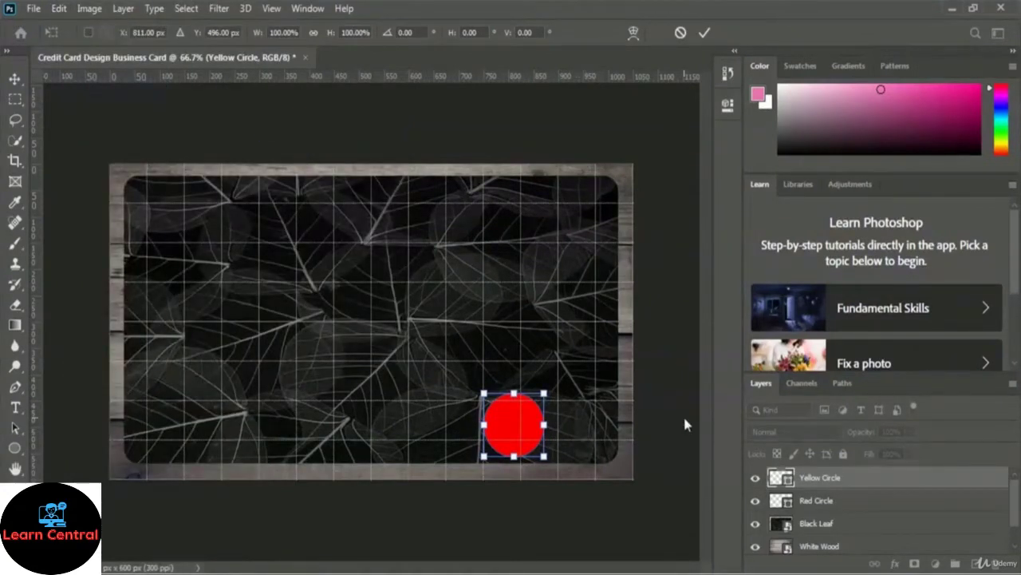
pyautogui.press('Right')
pyautogui.press('Right')
pyautogui.press('Right')
pyautogui.press('Right')
pyautogui.press('Right')
pyautogui.press('Right')
pyautogui.press('Right')
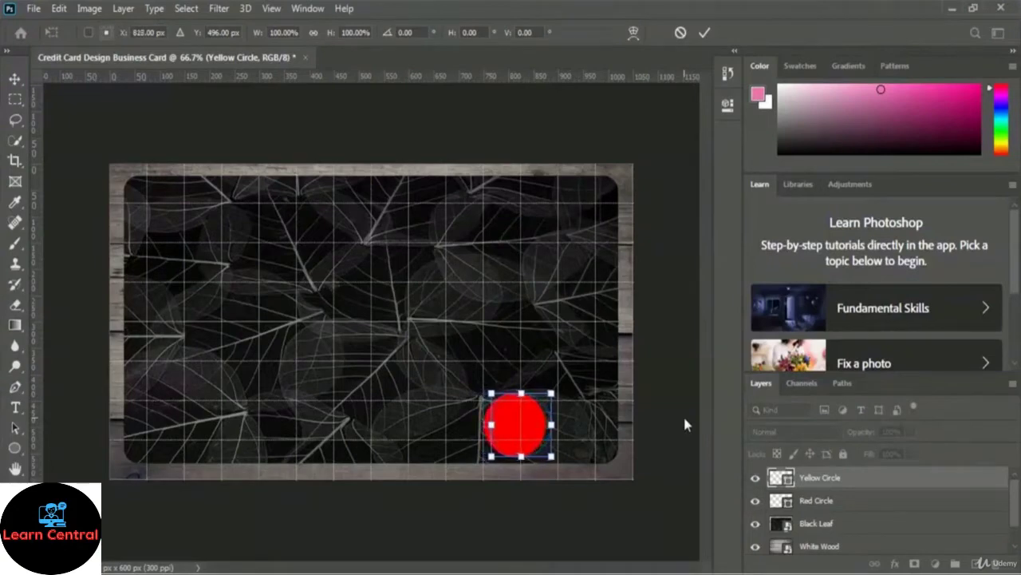
pyautogui.press('Right')
pyautogui.press('Right')
pyautogui.press('Right')
pyautogui.press('Right')
pyautogui.press('Right')
pyautogui.press('Right')
pyautogui.press('Right')
pyautogui.press('Right')
pyautogui.press('Right')
pyautogui.press('Right')
pyautogui.press('Right')
pyautogui.press('Right')
pyautogui.press('Right')
pyautogui.press('Right')
pyautogui.press('Right')
pyautogui.press('Right')
pyautogui.press('Right')
pyautogui.press('Right')
pyautogui.press('Right')
pyautogui.press('Right')
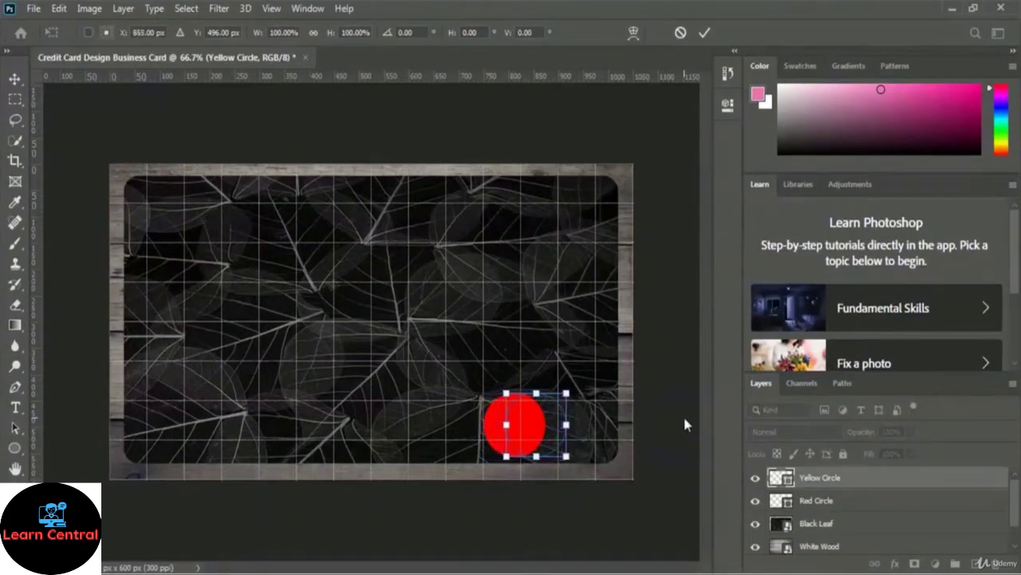
pyautogui.press('Right')
pyautogui.press('Right')
pyautogui.press('Right')
pyautogui.press('Right')
pyautogui.press('Right')
pyautogui.press('Right')
pyautogui.press('Right')
pyautogui.press('Right')
pyautogui.press('Right')
pyautogui.press('Right')
pyautogui.press('Right')
pyautogui.press('Right')
pyautogui.press('Right')
pyautogui.press('Right')
pyautogui.press('Right')
pyautogui.press('Right')
pyautogui.press('Right')
pyautogui.press('Right')
pyautogui.press('Right')
pyautogui.press('Right')
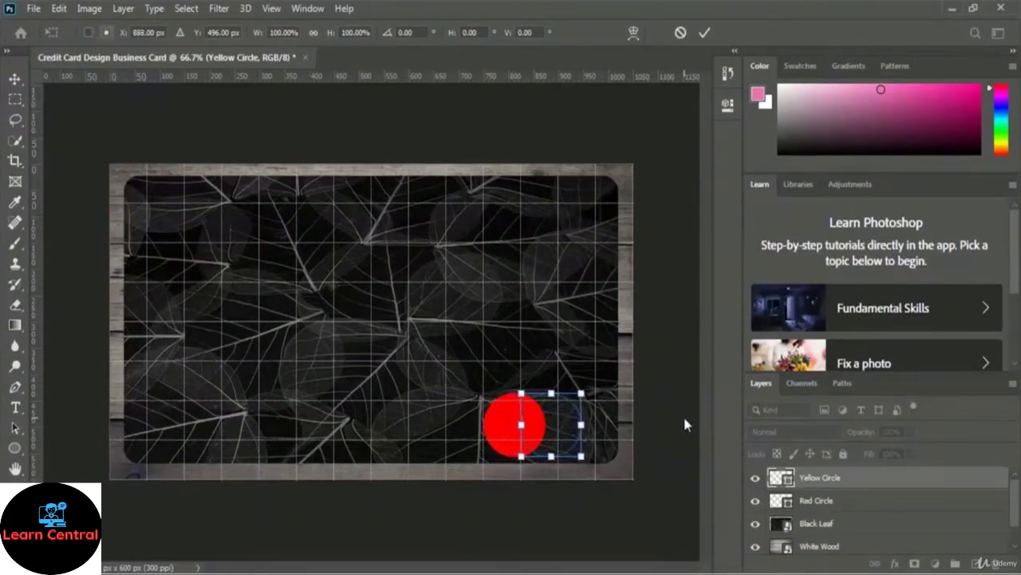
pyautogui.press('Right')
pyautogui.press('Right')
pyautogui.press('Right')
pyautogui.press('Right')
pyautogui.press('Right')
pyautogui.press('Right')
pyautogui.press('Right')
pyautogui.press('Right')
pyautogui.press('Right')
pyautogui.press('Right')
pyautogui.press('Right')
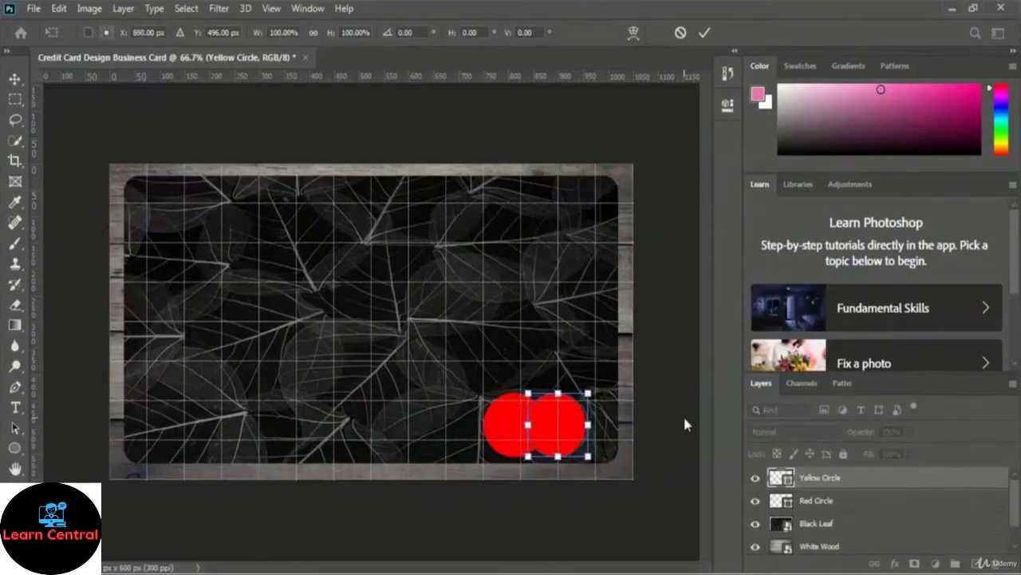
pyautogui.press('Right')
pyautogui.press('Right')
pyautogui.press('Right')
pyautogui.press('Right')
pyautogui.press('Right')
pyautogui.press('Right')
pyautogui.press('Right')
pyautogui.press('Right')
pyautogui.press('Right')
pyautogui.press('Right')
pyautogui.press('Right')
pyautogui.press('Right')
pyautogui.press('Right')
pyautogui.press('Right')
pyautogui.press('Right')
pyautogui.press('Right')
pyautogui.press('Right')
pyautogui.press('Right')
pyautogui.press('Right')
pyautogui.press('Right')
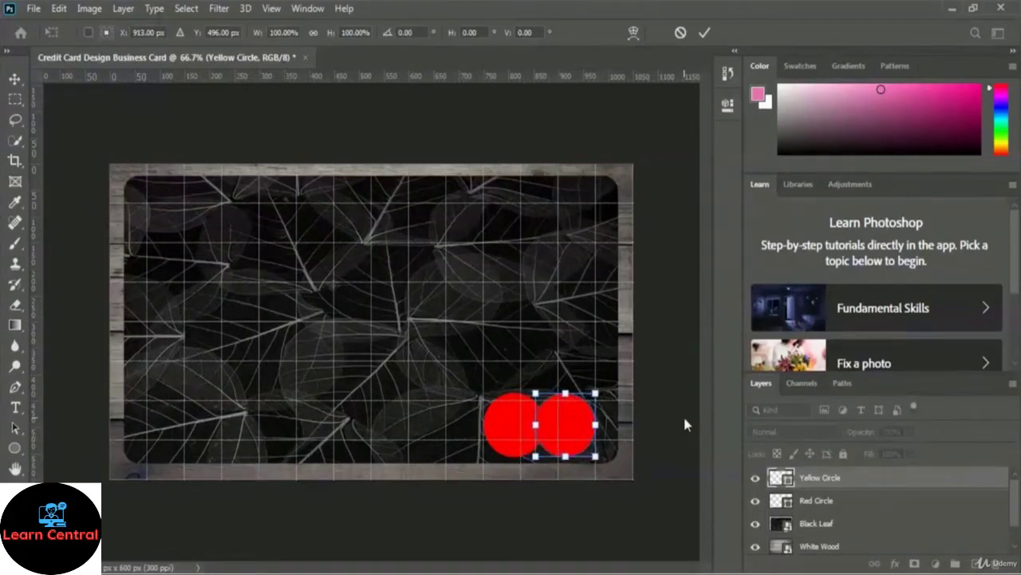
pyautogui.press('Right')
pyautogui.press('Right')
pyautogui.click(707, 34)
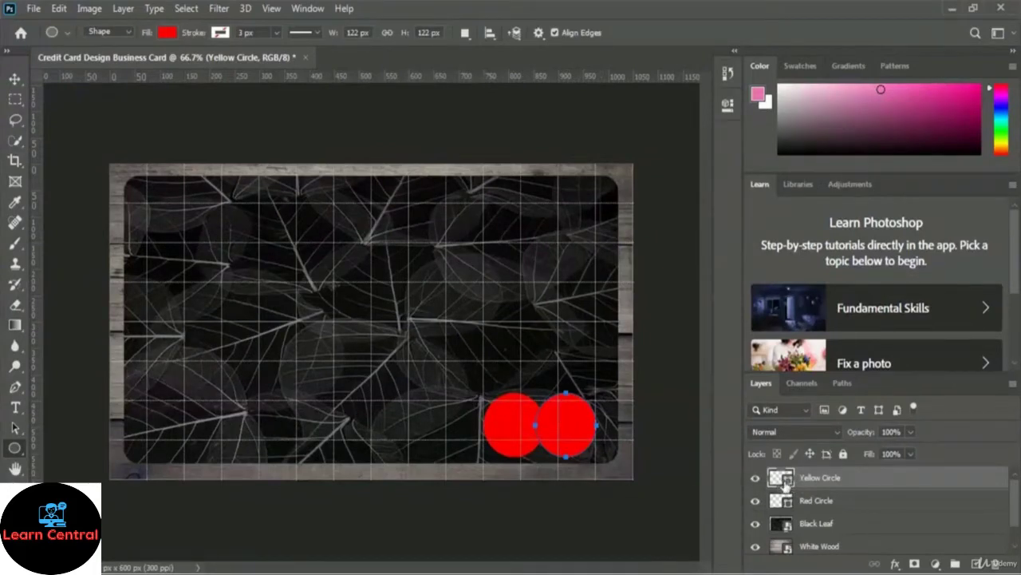
# Step: Recolour the Yellow Circle's fill to yellow fff000 (hue 56)
pyautogui.doubleClick(782, 477)
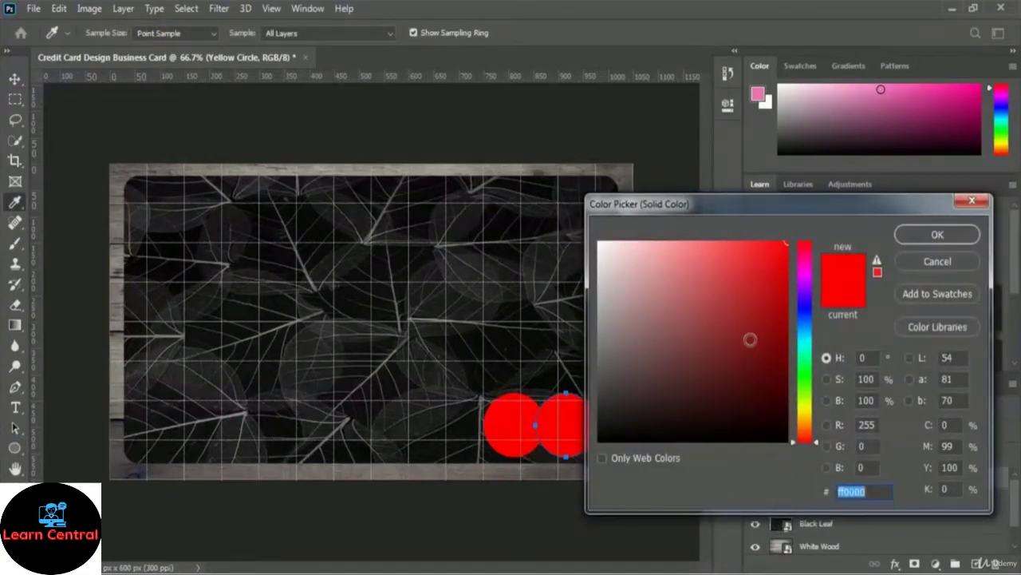
pyautogui.click(805, 410)
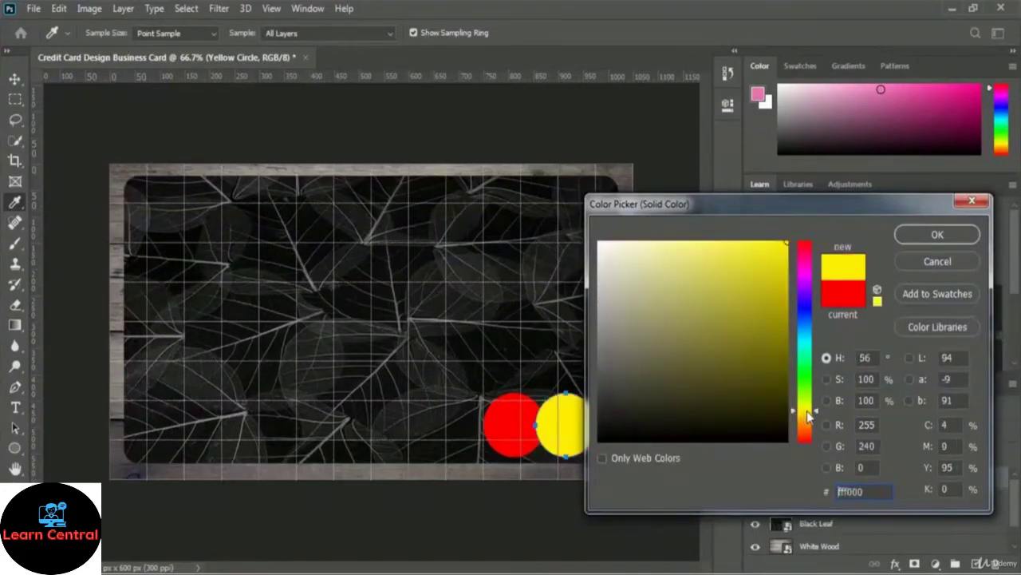
pyautogui.click(968, 241)
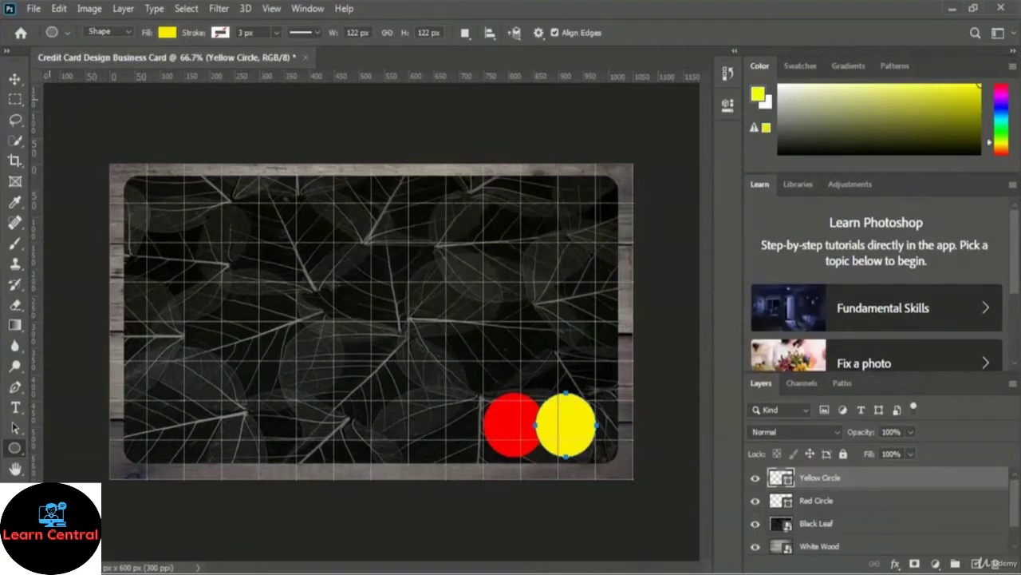
pyautogui.click(14, 410)
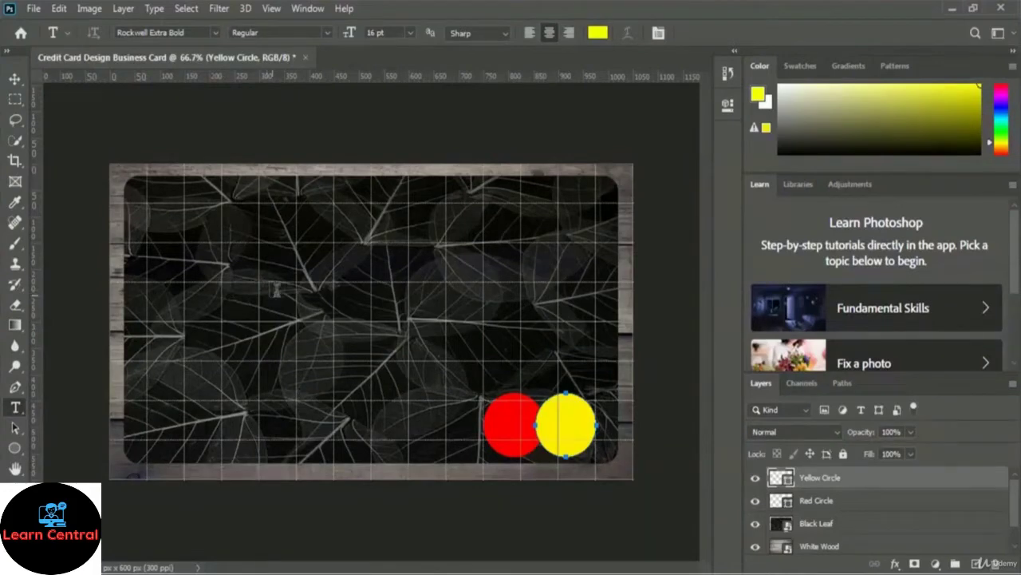
# Step: Set the text colour to white (ffffff) and type the cardholder's full name on the card's upper left
pyautogui.click(598, 33)
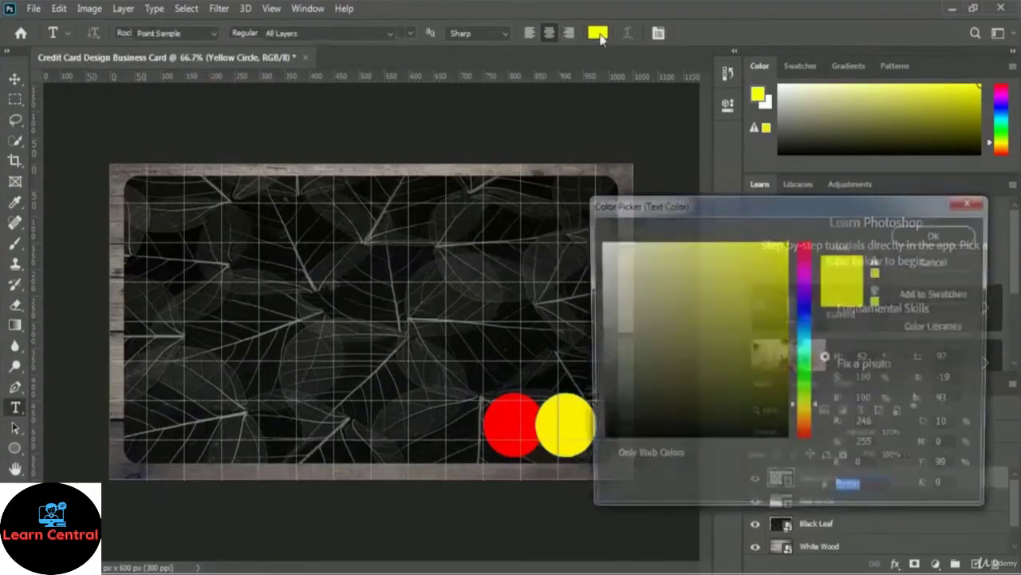
pyautogui.click(601, 241)
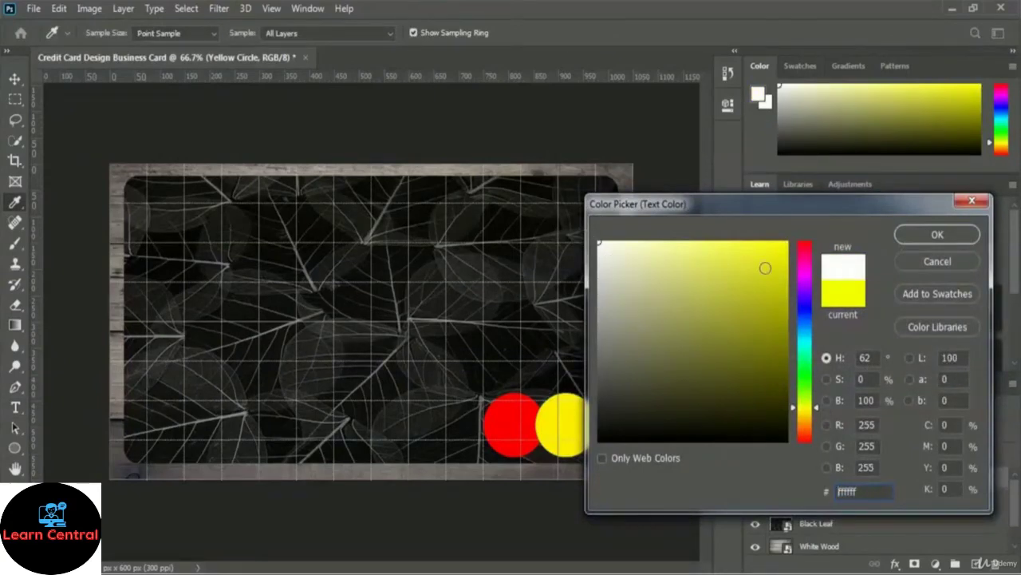
pyautogui.click(938, 234)
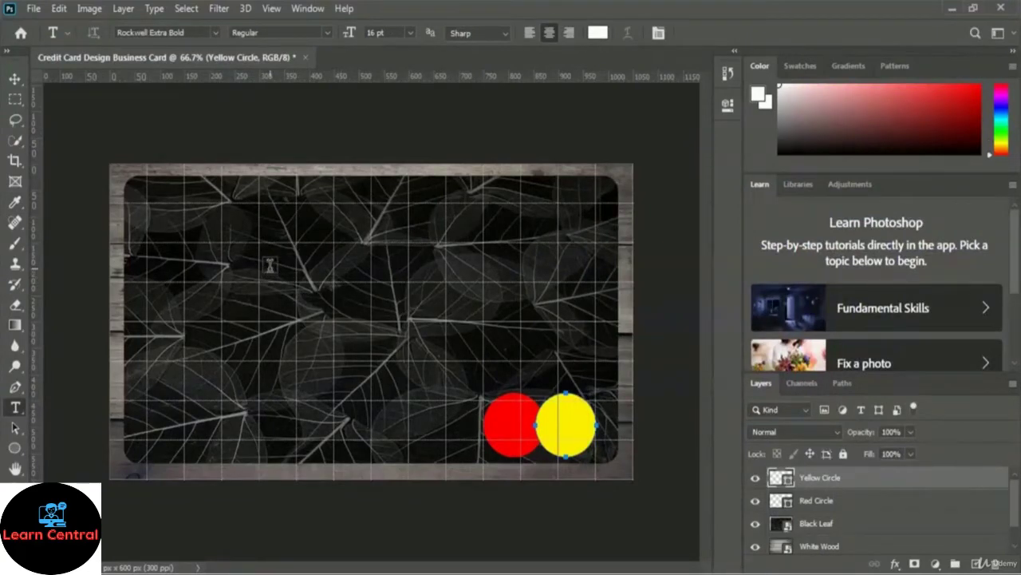
pyautogui.click(270, 265)
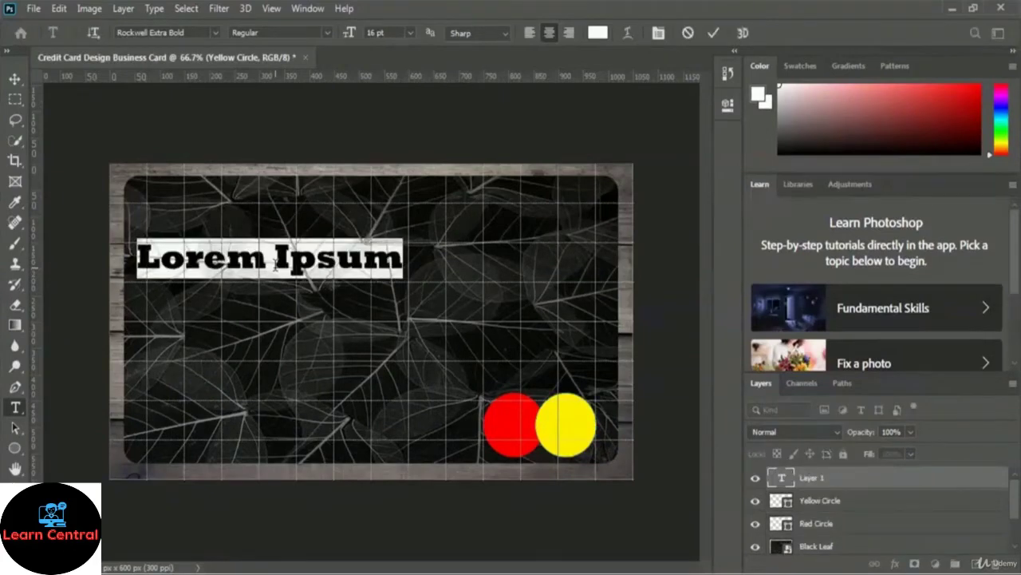
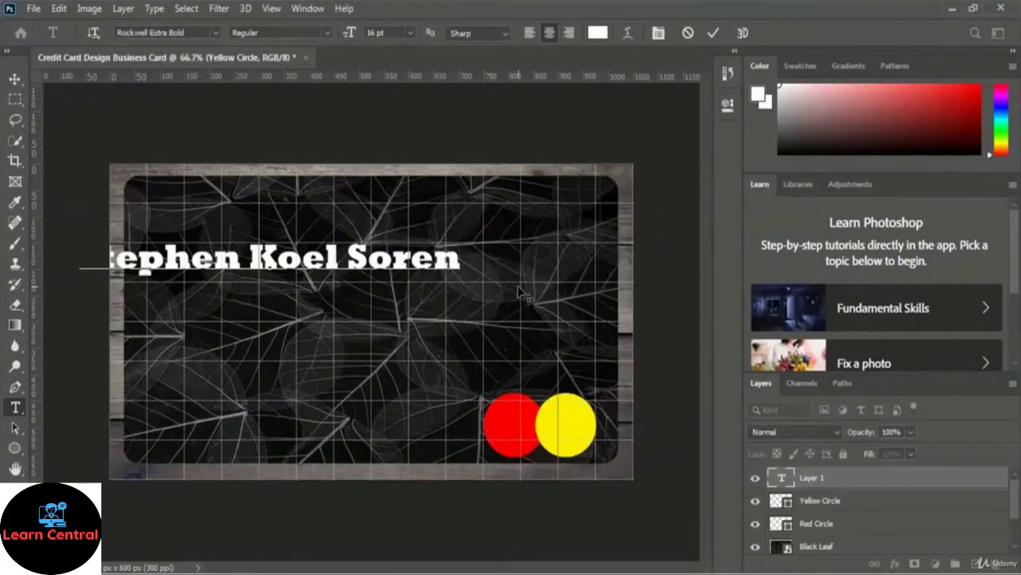
pyautogui.hotkey('ctrl', 'a')
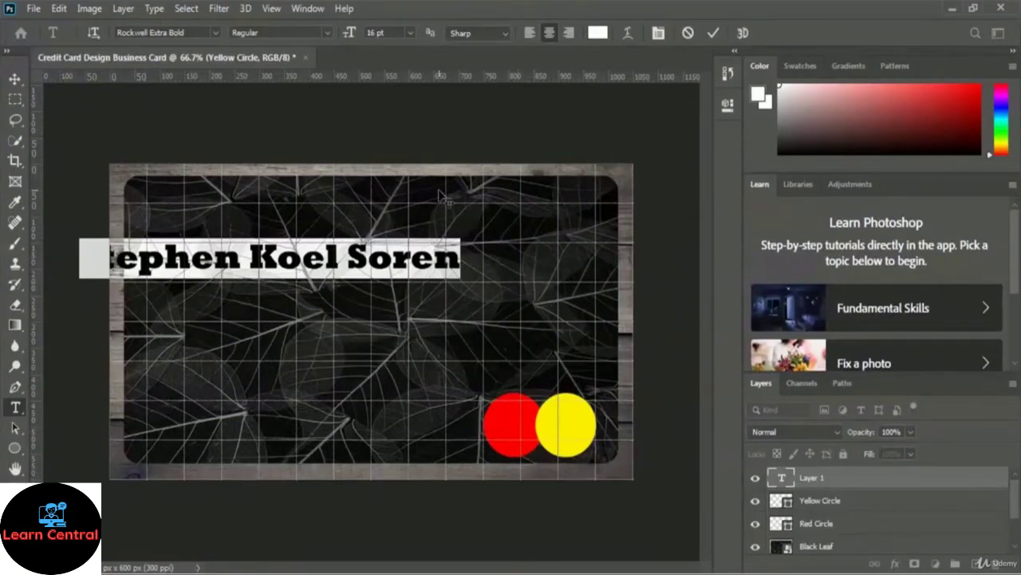
# Step: Change the name text's font family to Mitr
pyautogui.click(216, 31)
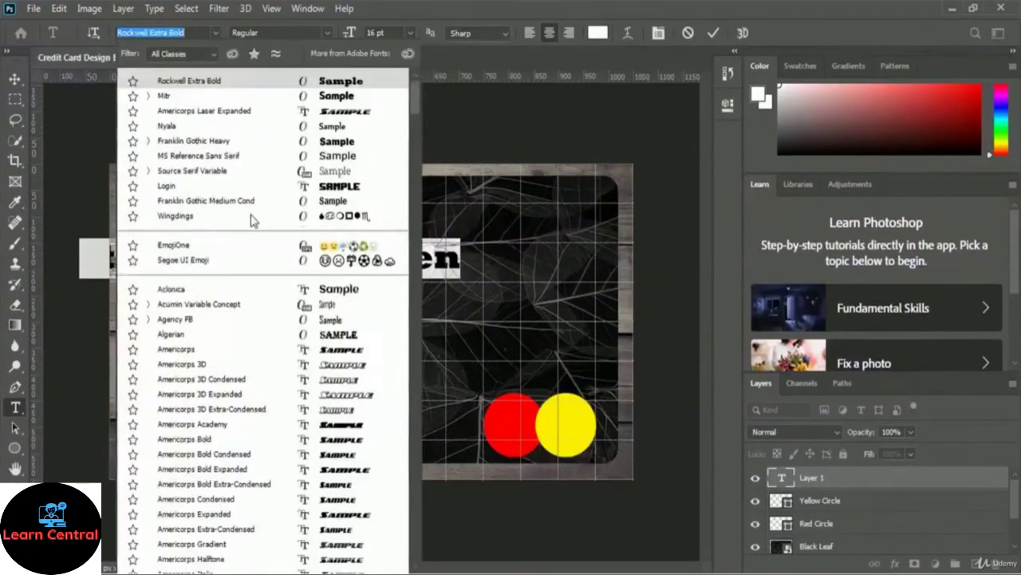
pyautogui.scroll(-5, 252, 225)
pyautogui.scroll(-5, 256, 231)
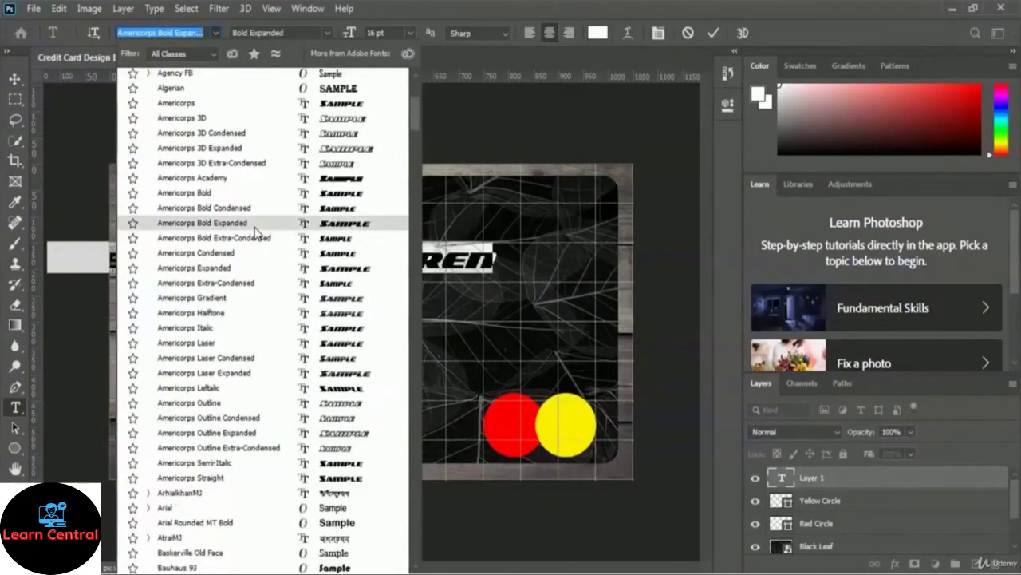
pyautogui.scroll(-6, 256, 232)
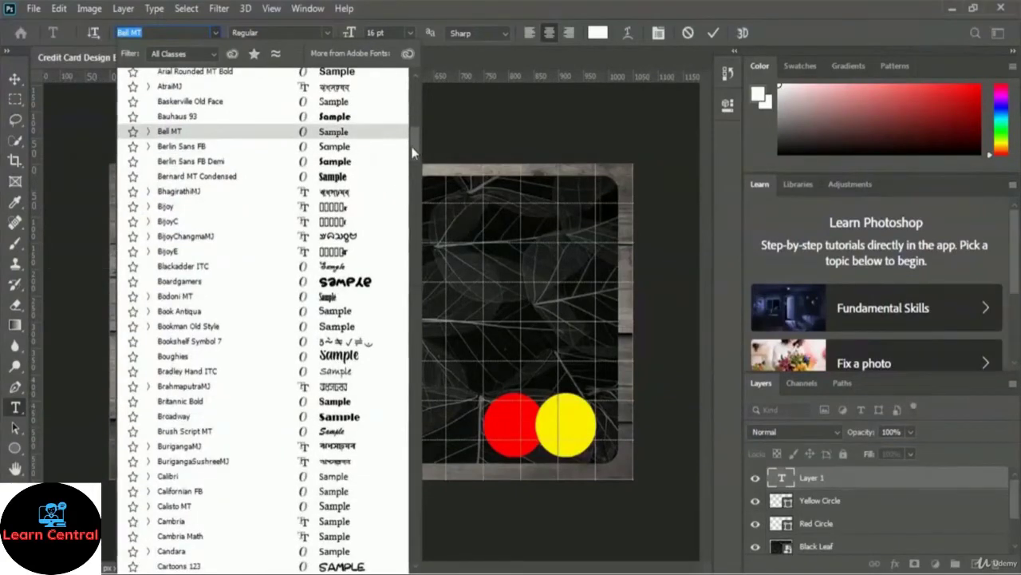
pyautogui.moveTo(413, 150); pyautogui.dragTo(427, 305)
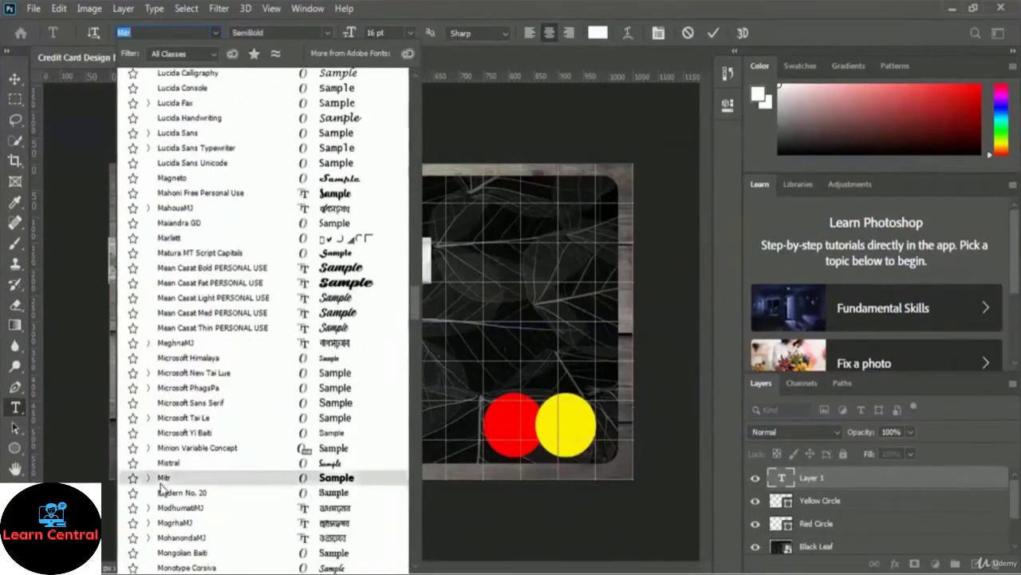
pyautogui.click(213, 479)
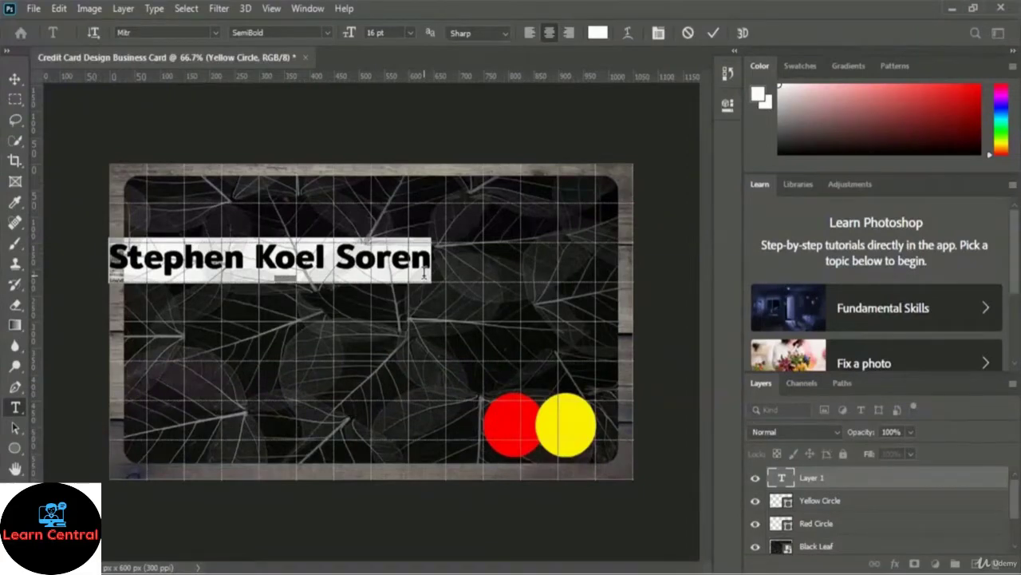
pyautogui.click(424, 273)
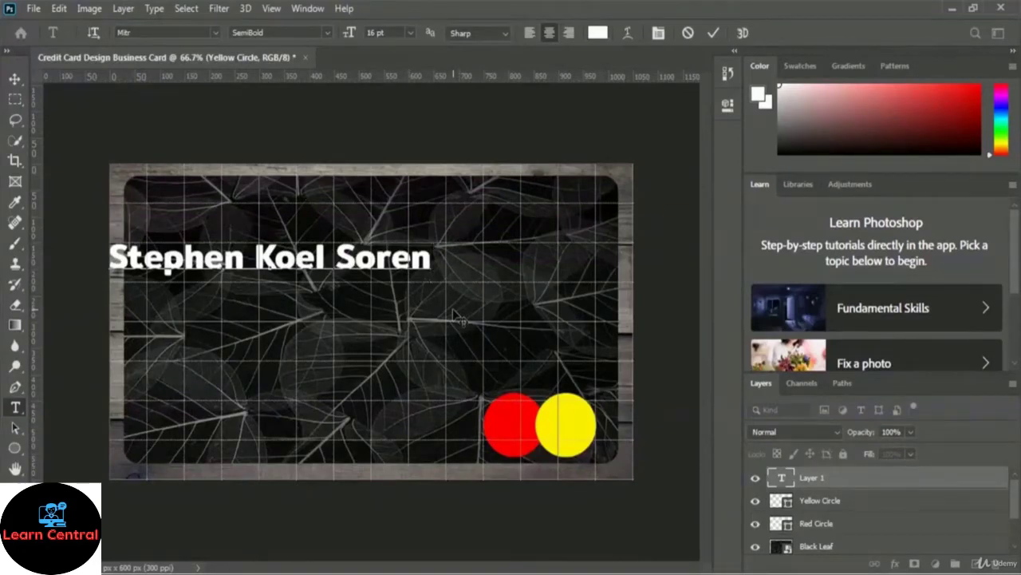
# Step: Make the whole name Mitr Bold and commit the text edit
pyautogui.hotkey('ctrl', 'a')
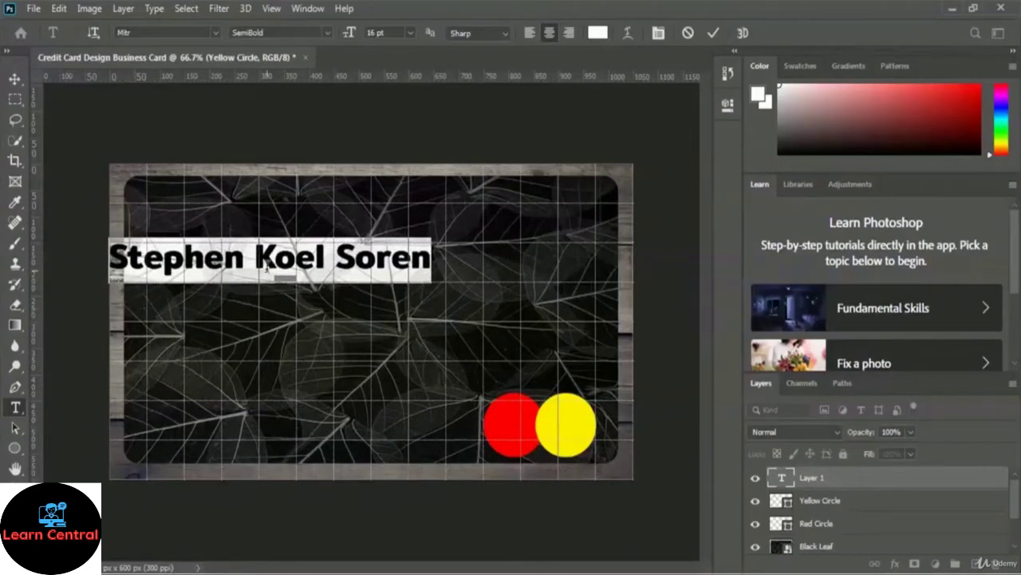
pyautogui.click(328, 32)
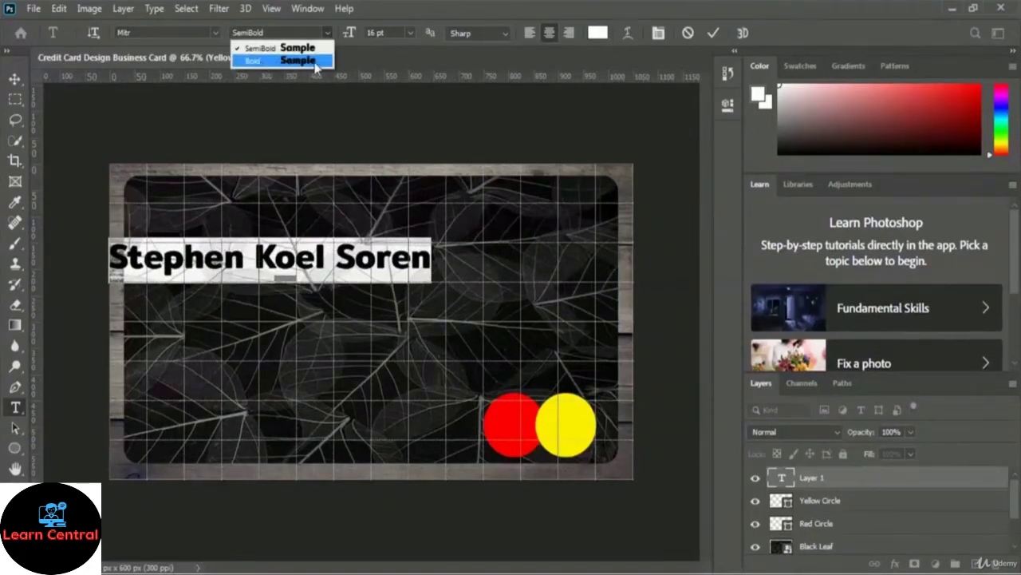
pyautogui.click(315, 63)
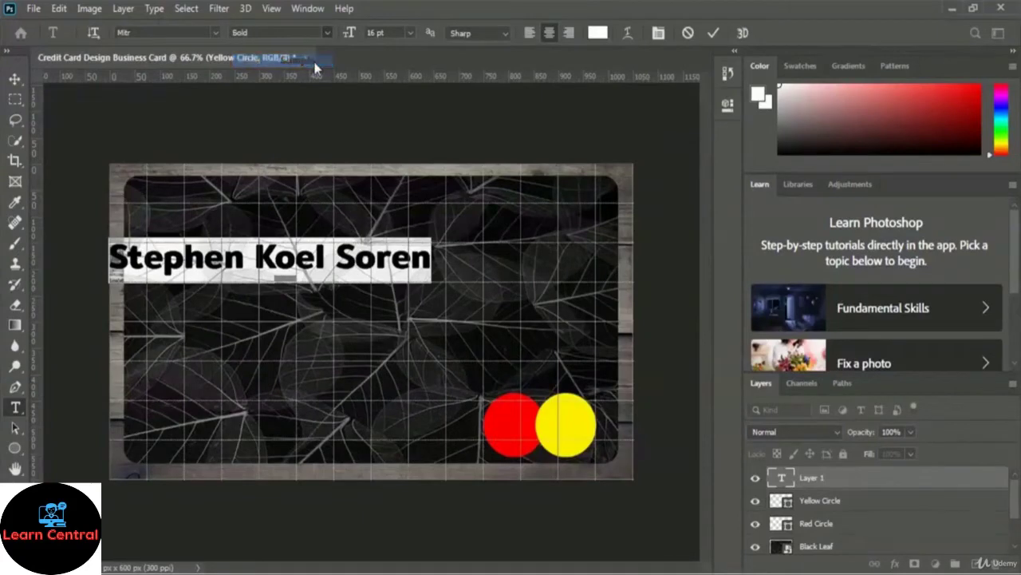
pyautogui.click(428, 257)
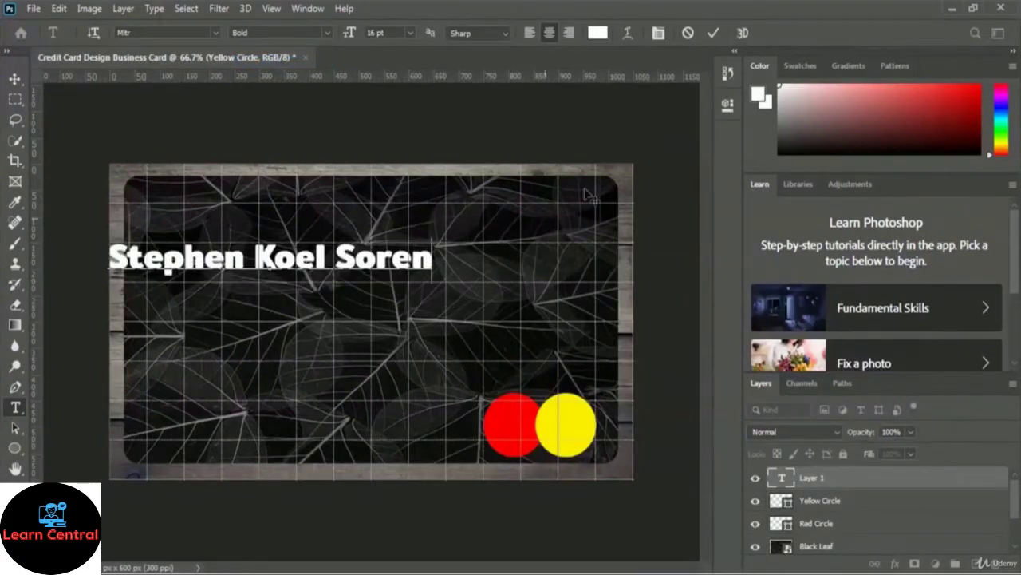
pyautogui.click(713, 34)
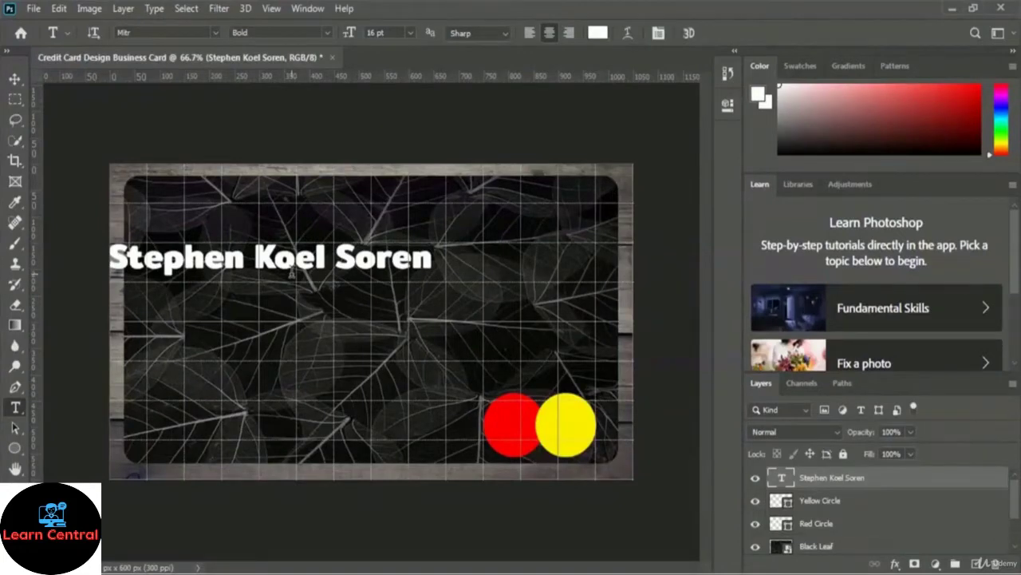
# Step: Free-transform the name text up to the card's top right and confirm the position
pyautogui.hotkey('ctrl', 't')
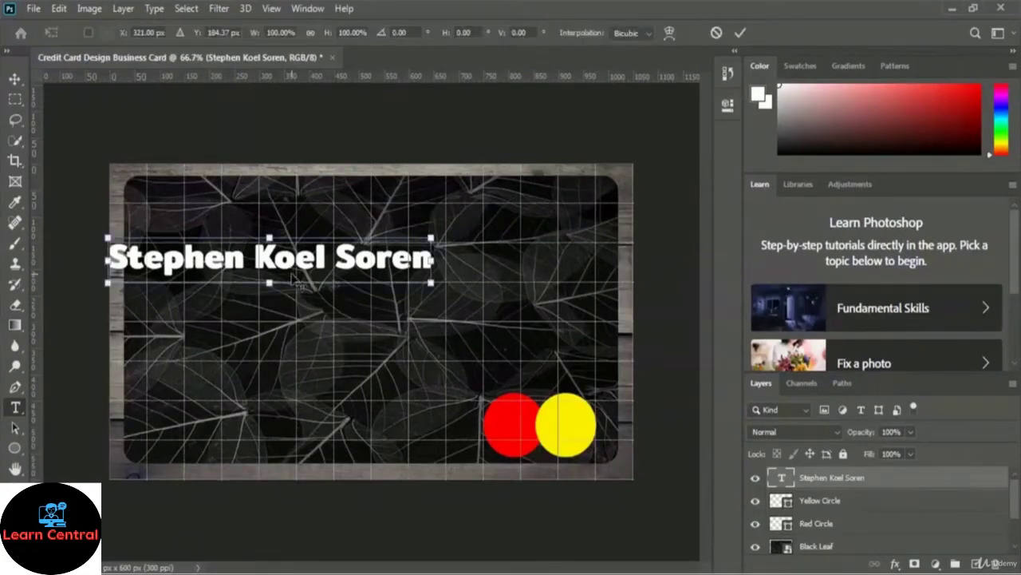
pyautogui.moveTo(297, 280); pyautogui.dragTo(451, 201)
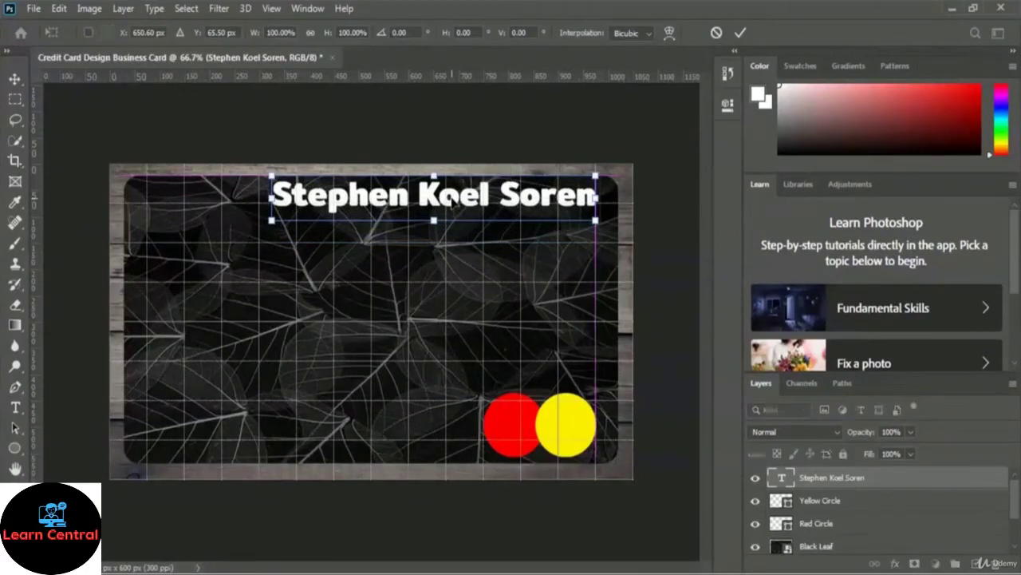
pyautogui.click(740, 35)
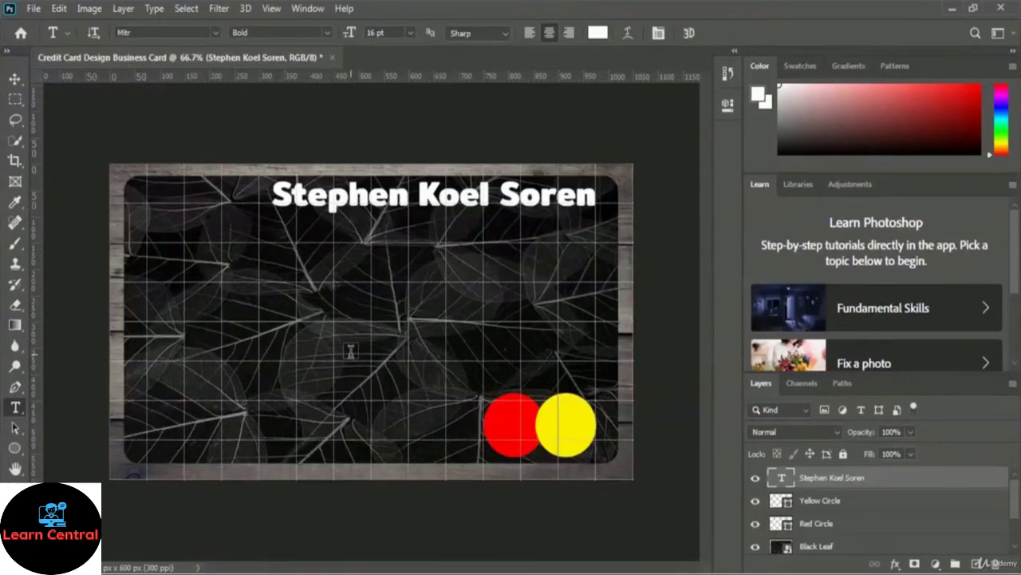
# Step: Add a Bevel & Emboss effect to the name with Inner Bevel style and 615% depth
pyautogui.click(895, 563)
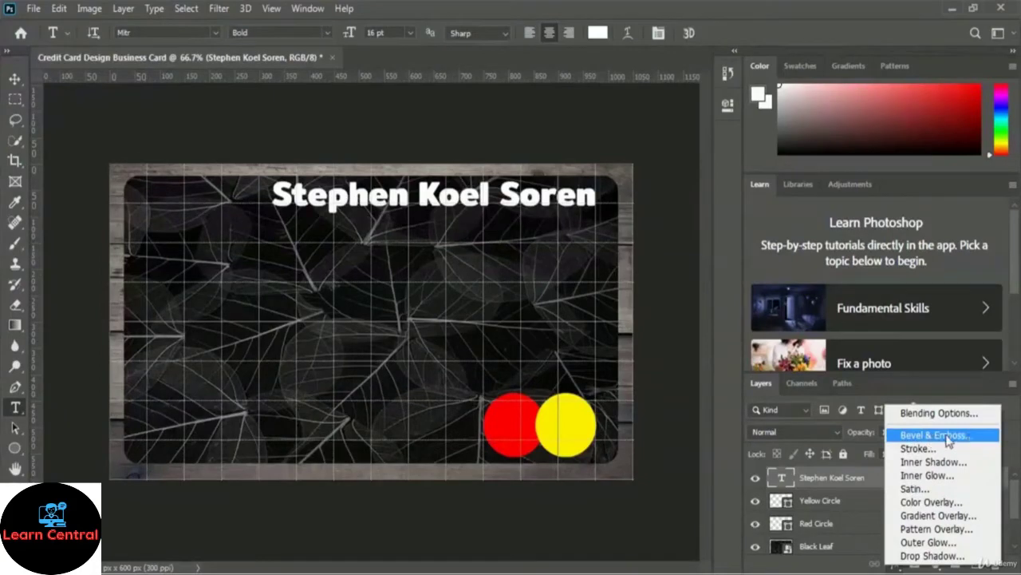
pyautogui.click(973, 437)
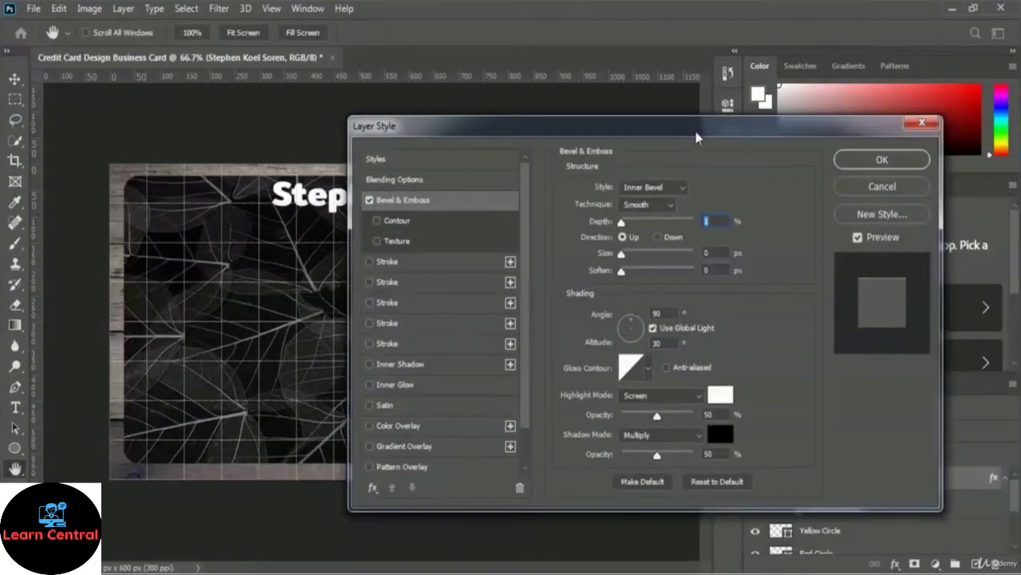
pyautogui.moveTo(691, 141); pyautogui.dragTo(527, 256)
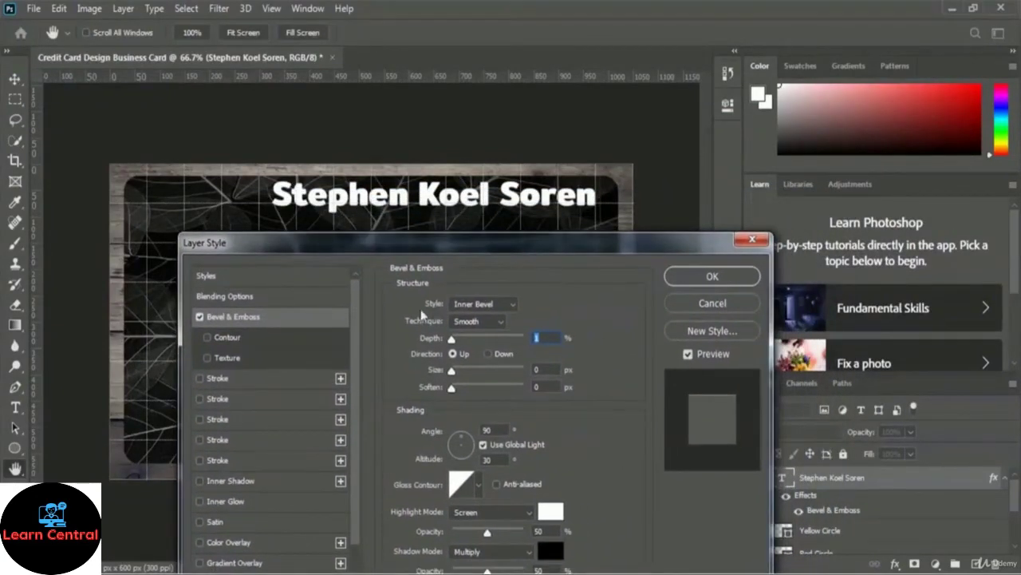
pyautogui.click(501, 305)
pyautogui.click(492, 335)
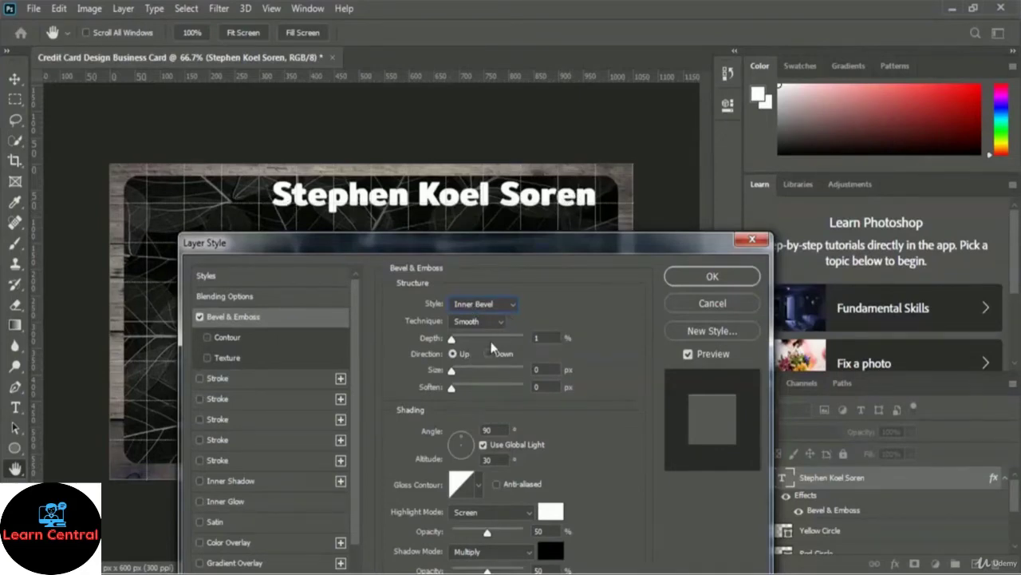
pyautogui.moveTo(451, 343); pyautogui.dragTo(497, 342)
# Step: Set the bevel size to 15 px, soften it slightly to 5 px, and apply
pyautogui.moveTo(451, 373); pyautogui.dragTo(459, 371)
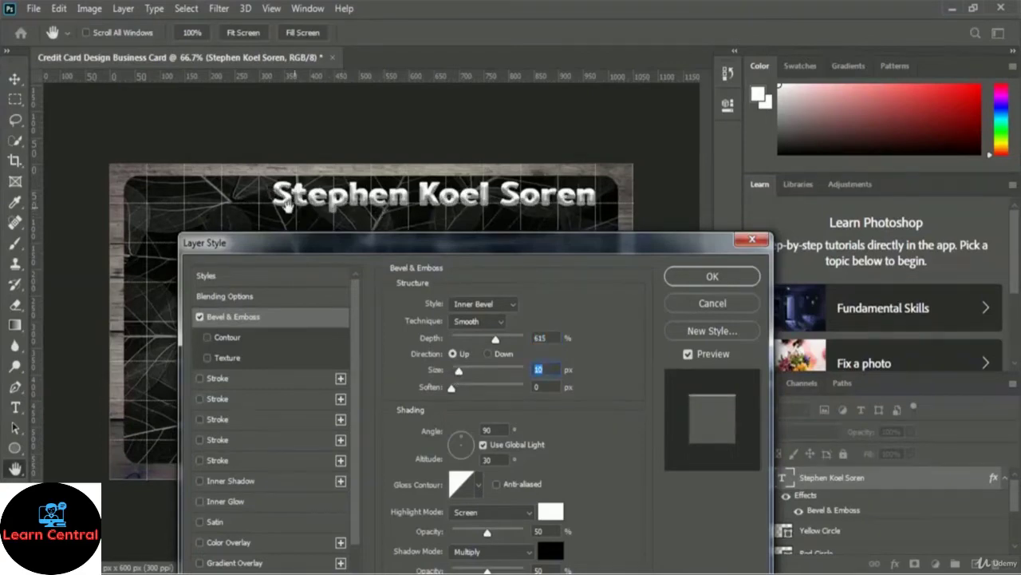
pyautogui.moveTo(459, 373); pyautogui.dragTo(461, 372)
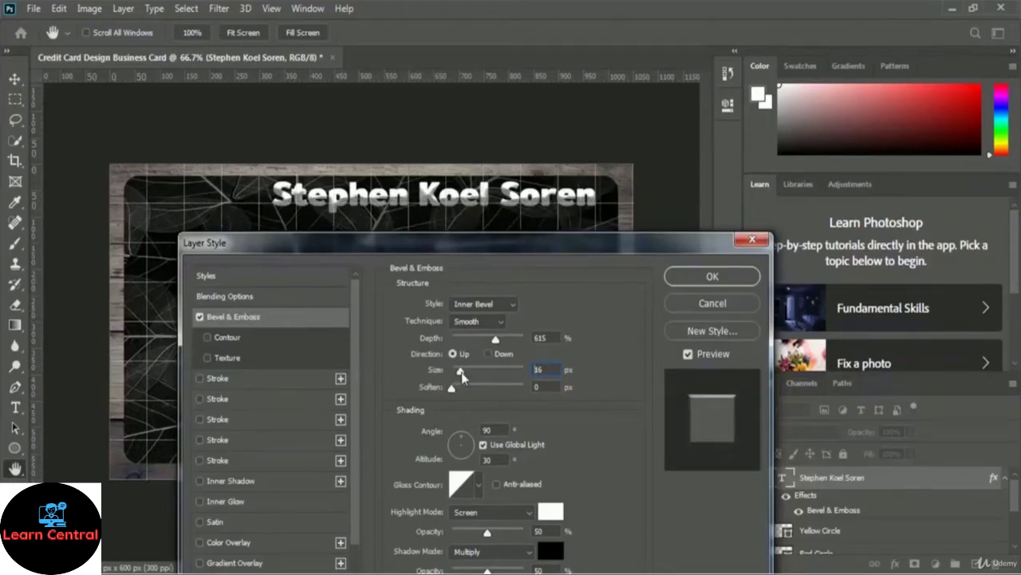
pyautogui.moveTo(461, 372); pyautogui.dragTo(462, 373)
pyautogui.write('15')
pyautogui.moveTo(462, 389); pyautogui.dragTo(474, 391)
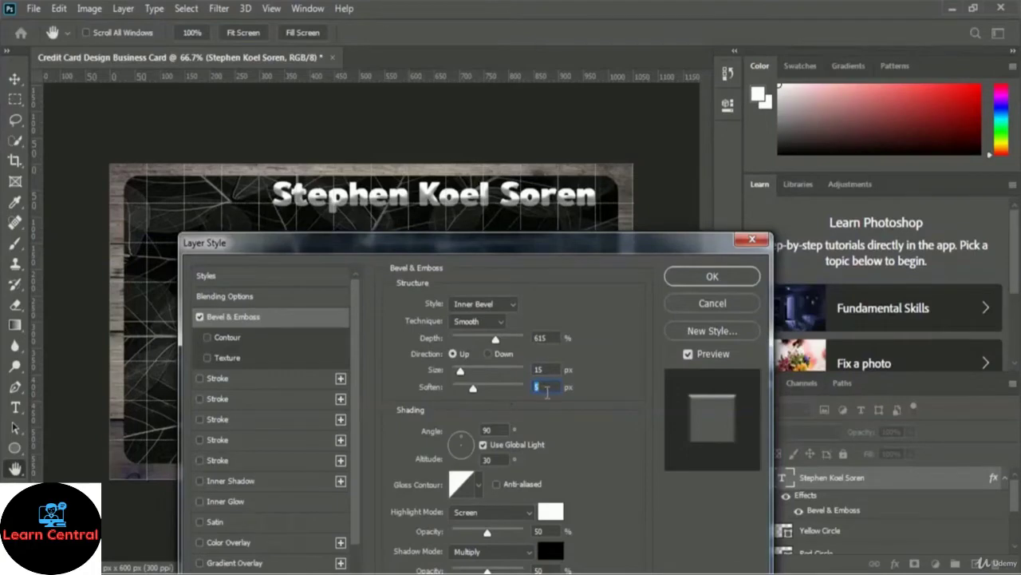
pyautogui.click(740, 279)
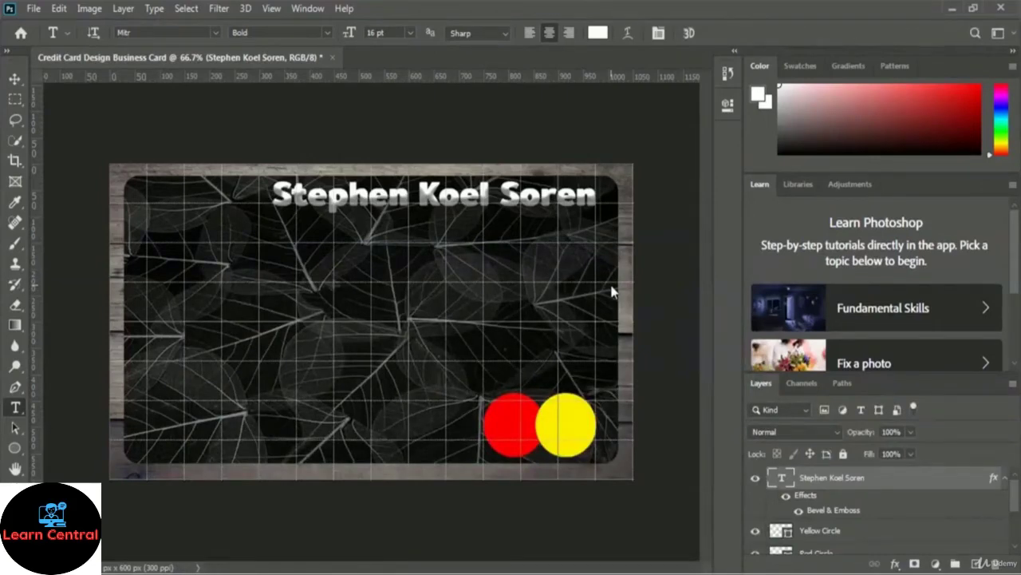
# Step: Compare the name with and without its bevel, then convert the layer to a smart object
pyautogui.click(785, 497)
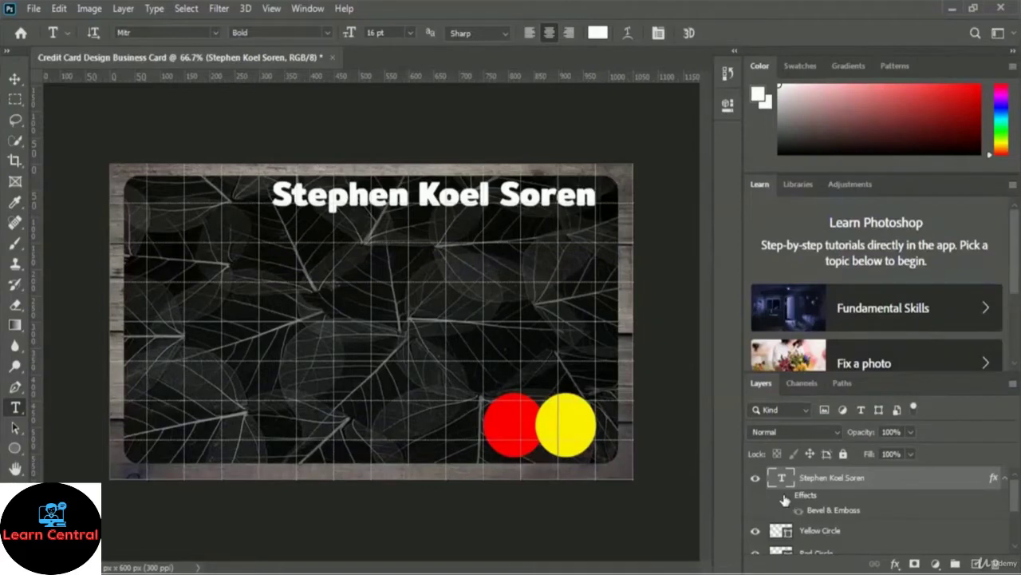
pyautogui.click(786, 496)
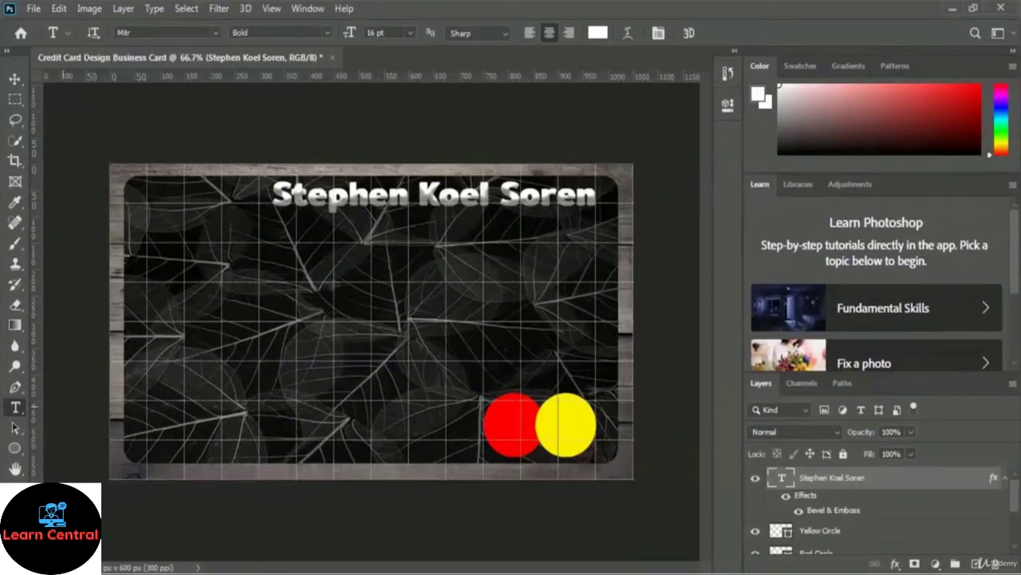
pyautogui.rightClick(827, 484)
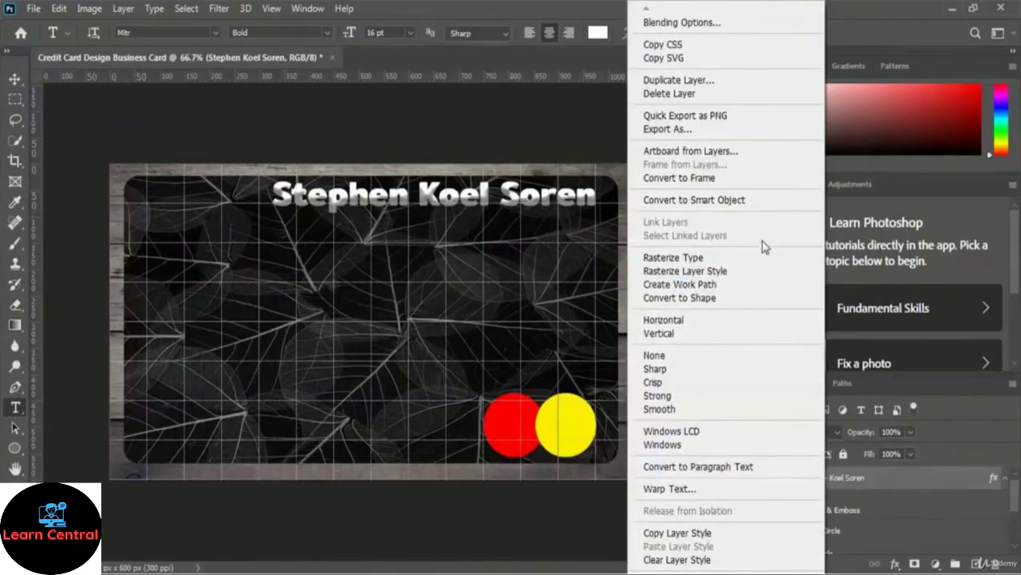
pyautogui.click(734, 200)
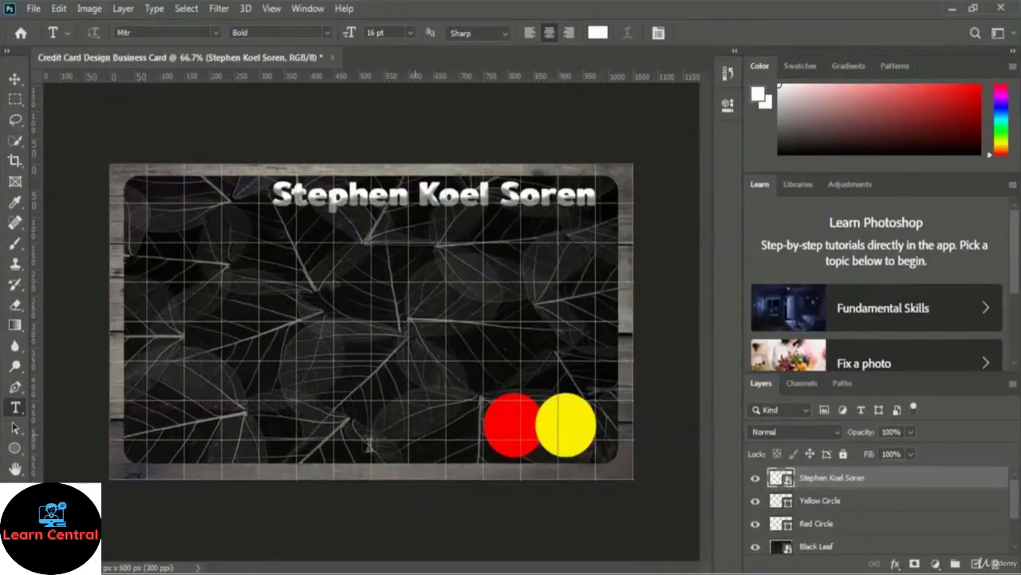
# Step: Type a new mid-card text line reading 'CEO of SkillFour', fixing the capital-O typo
pyautogui.click(341, 295)
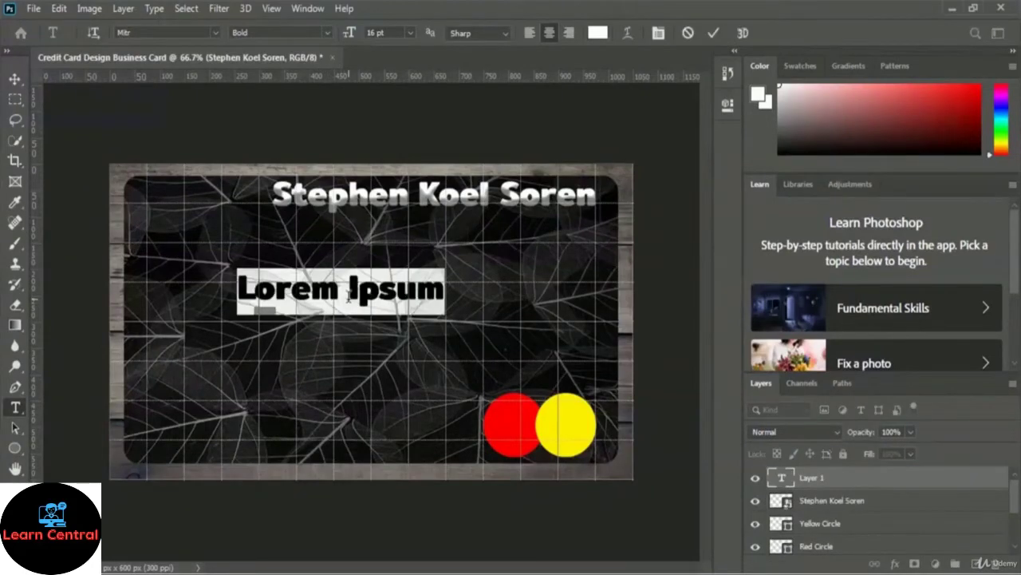
pyautogui.write('CEO of ')
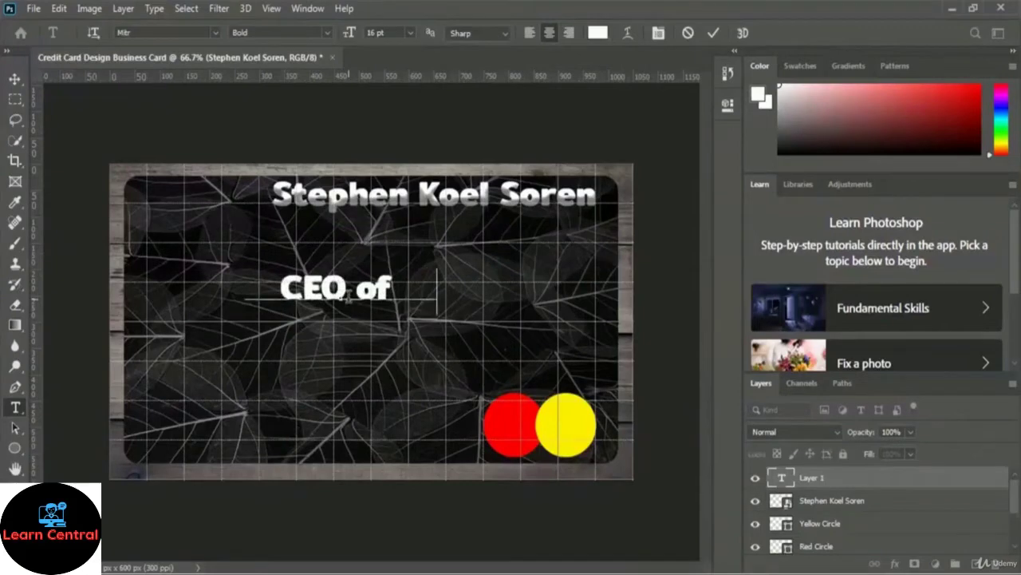
pyautogui.write('SkillFOur')
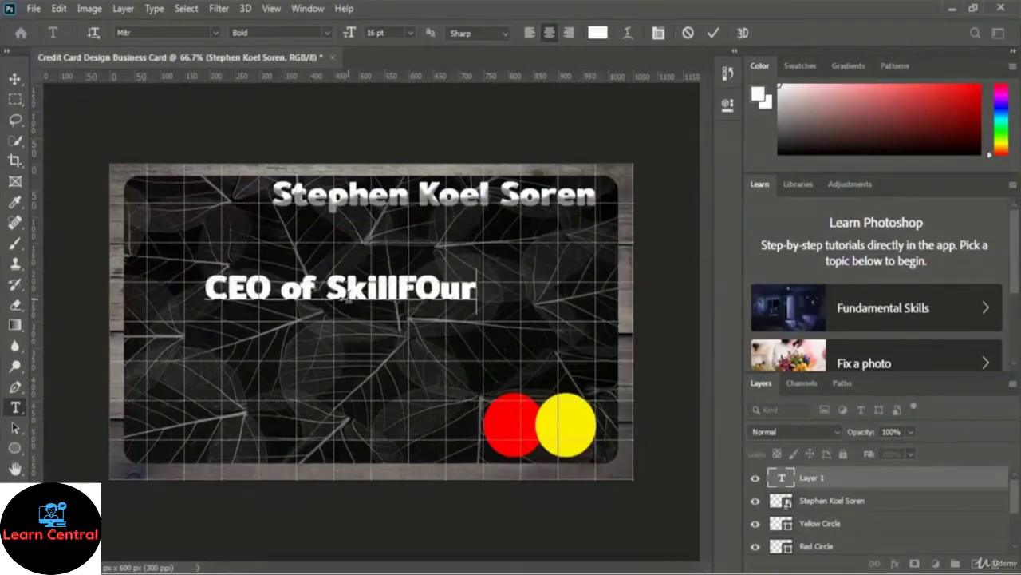
pyautogui.press('Left')
pyautogui.press('Left')
pyautogui.press('BackSpace')
pyautogui.write('o')
pyautogui.press('Right')
pyautogui.press('Right')
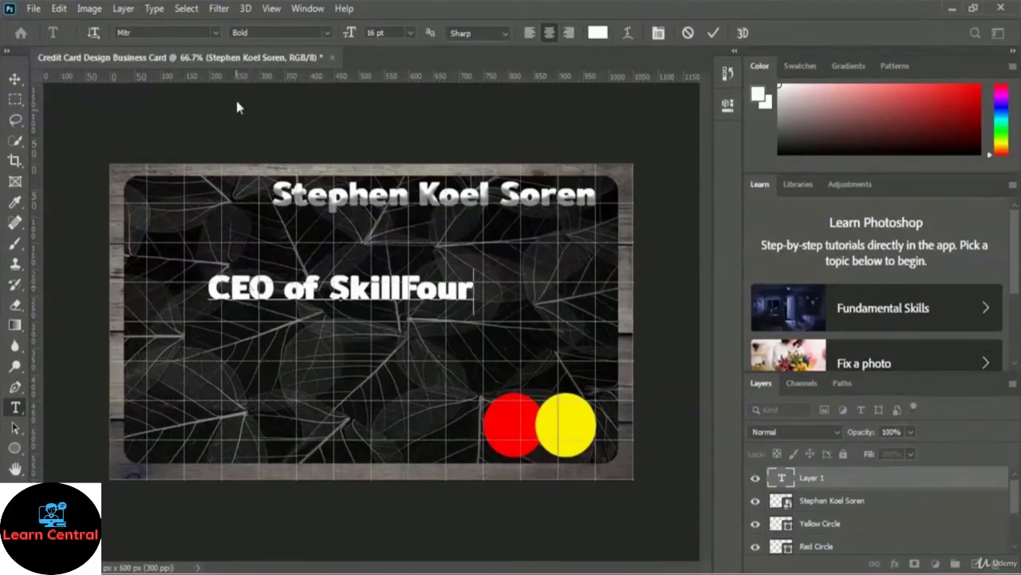
# Step: Set the whole title line to Nyala at 10 pt and commit it
pyautogui.hotkey('ctrl', 'a')
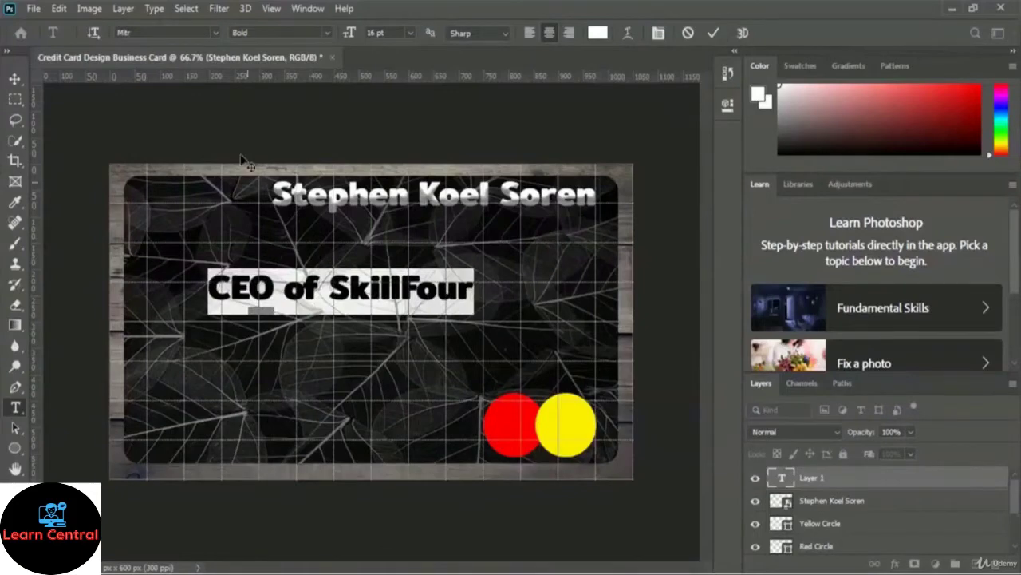
pyautogui.click(216, 30)
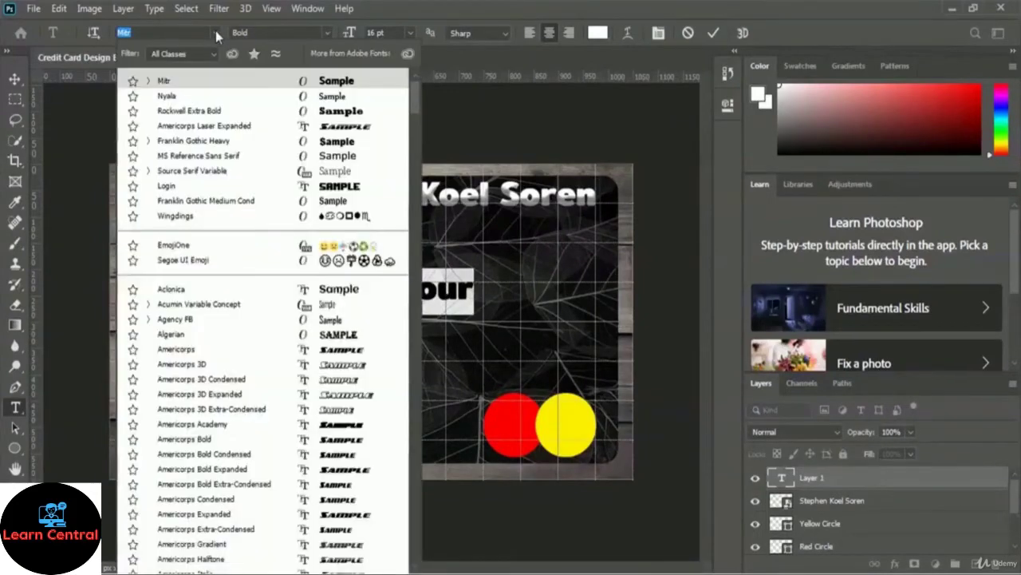
pyautogui.click(185, 95)
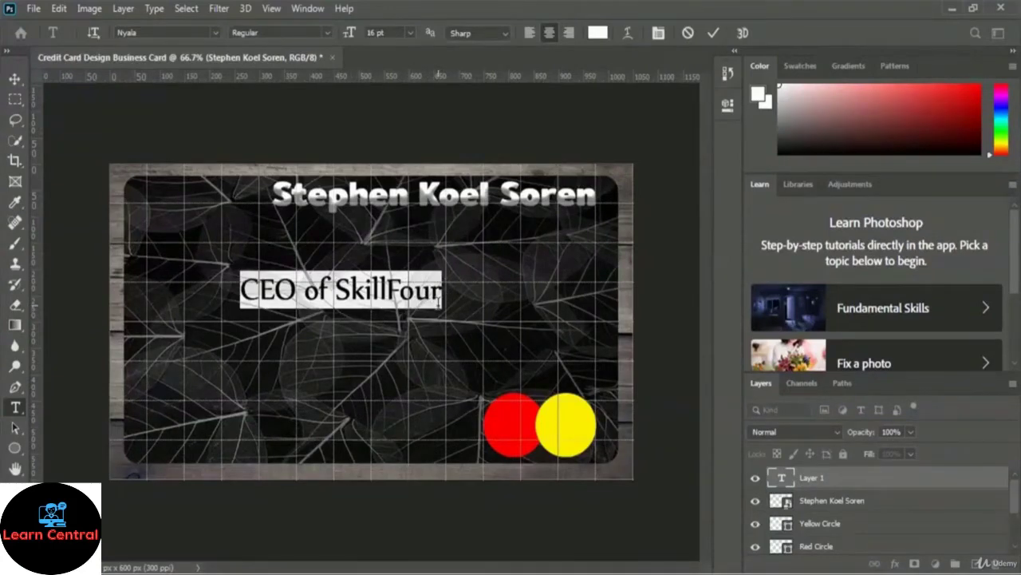
pyautogui.click(410, 33)
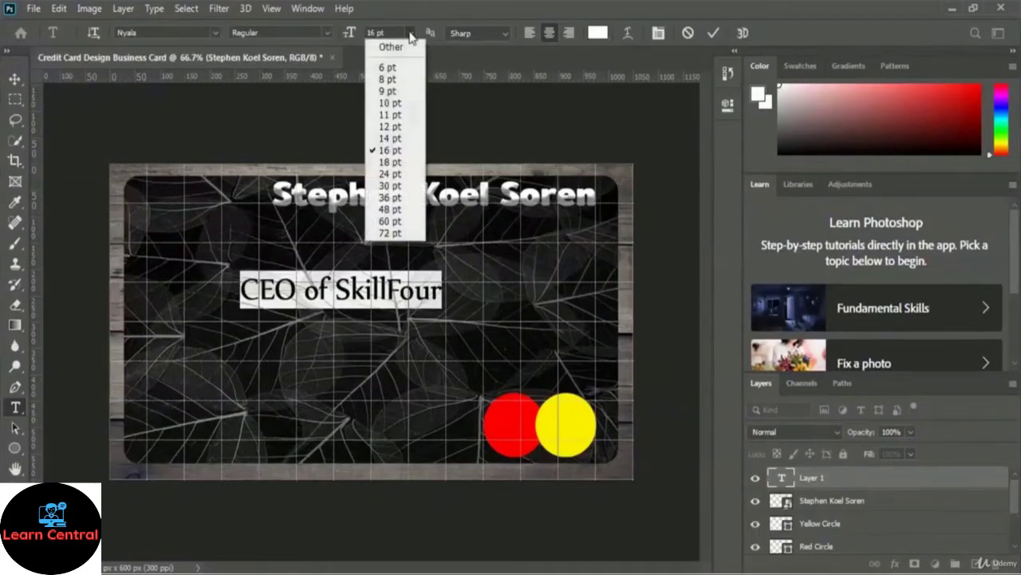
pyautogui.click(399, 105)
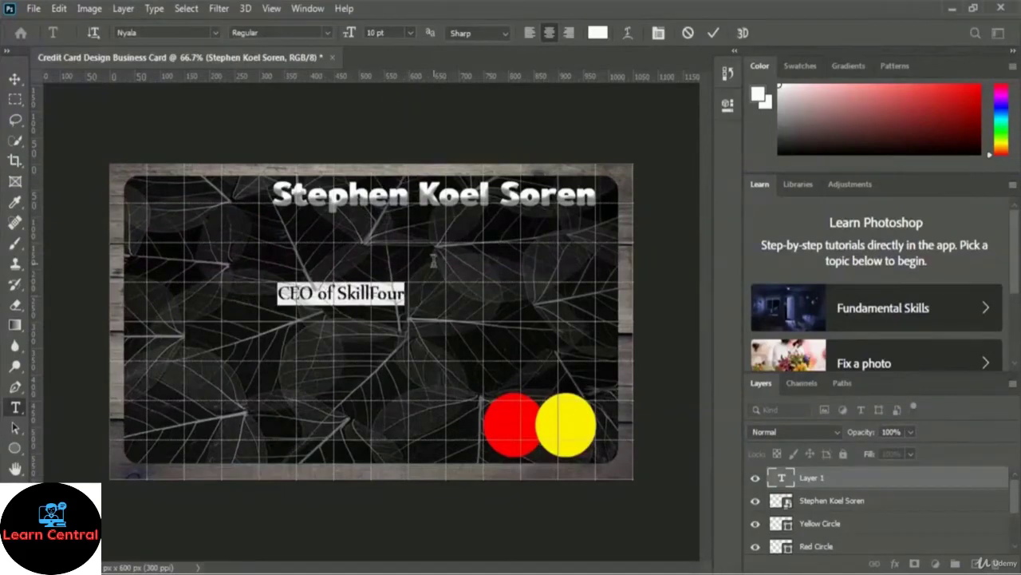
pyautogui.click(714, 33)
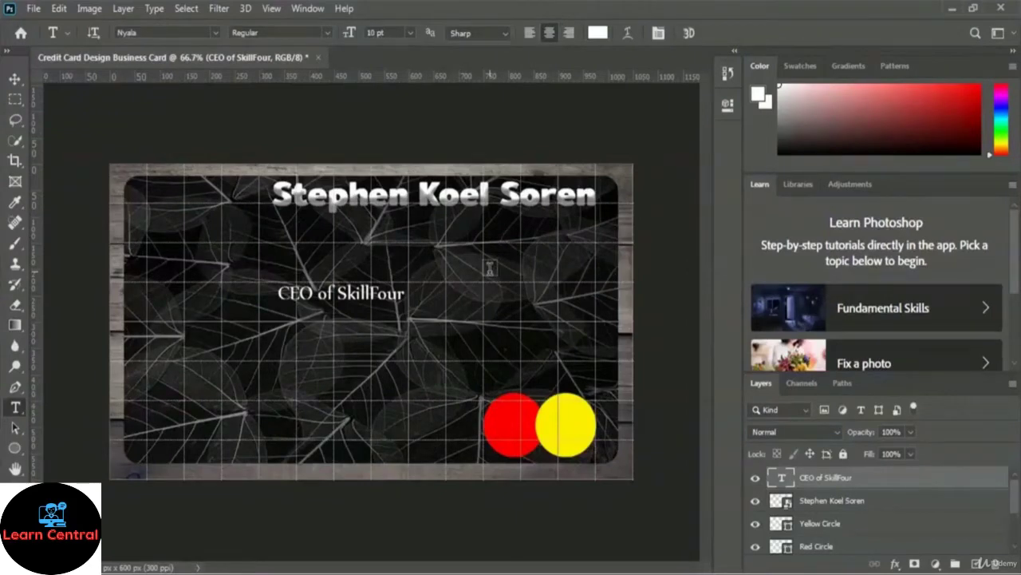
# Step: Free-transform the 'CEO of SkillFour' line up beneath the name at the top right
pyautogui.hotkey('ctrl', 't')
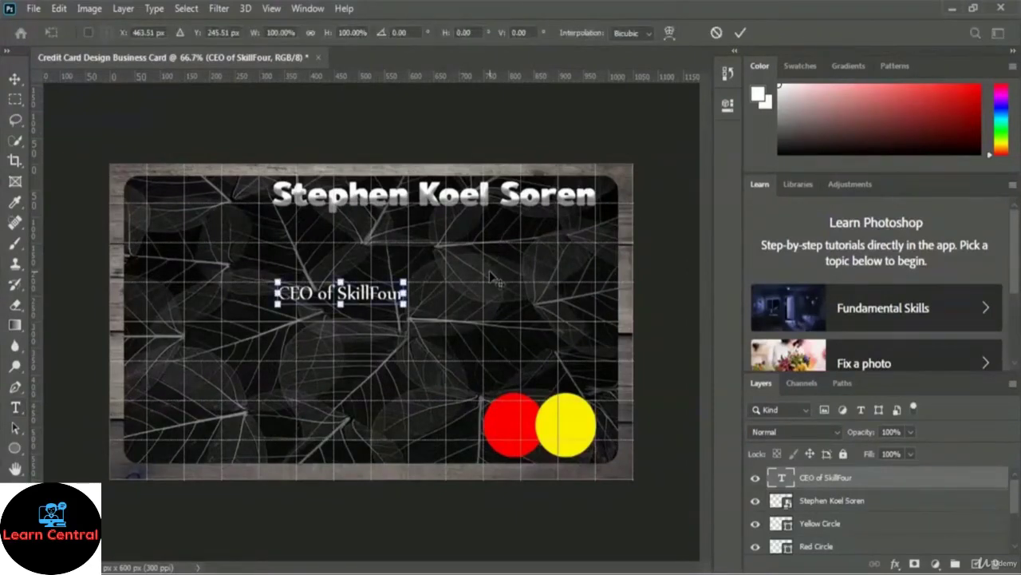
pyautogui.moveTo(399, 293); pyautogui.dragTo(557, 224)
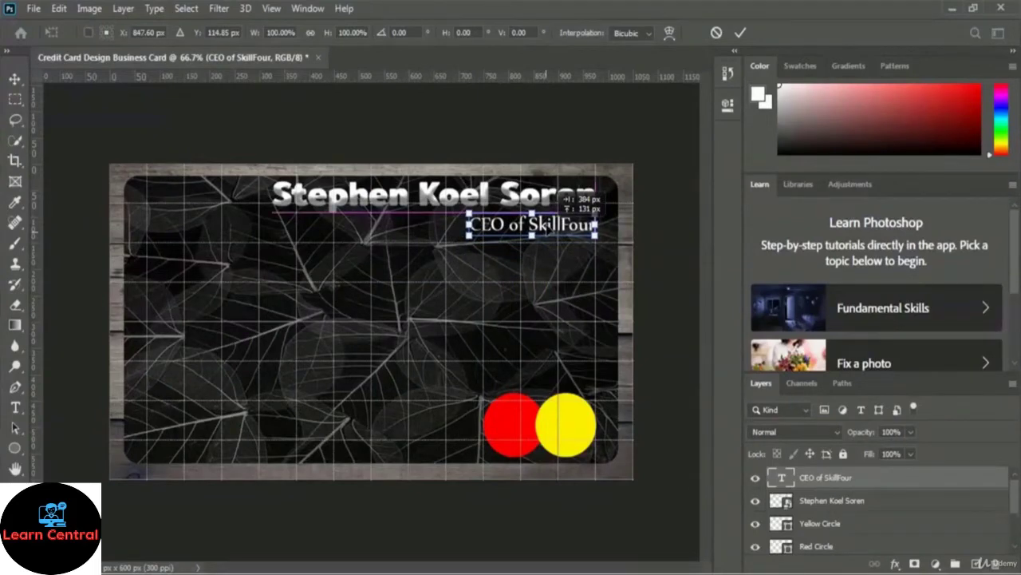
pyautogui.moveTo(557, 224); pyautogui.dragTo(557, 226)
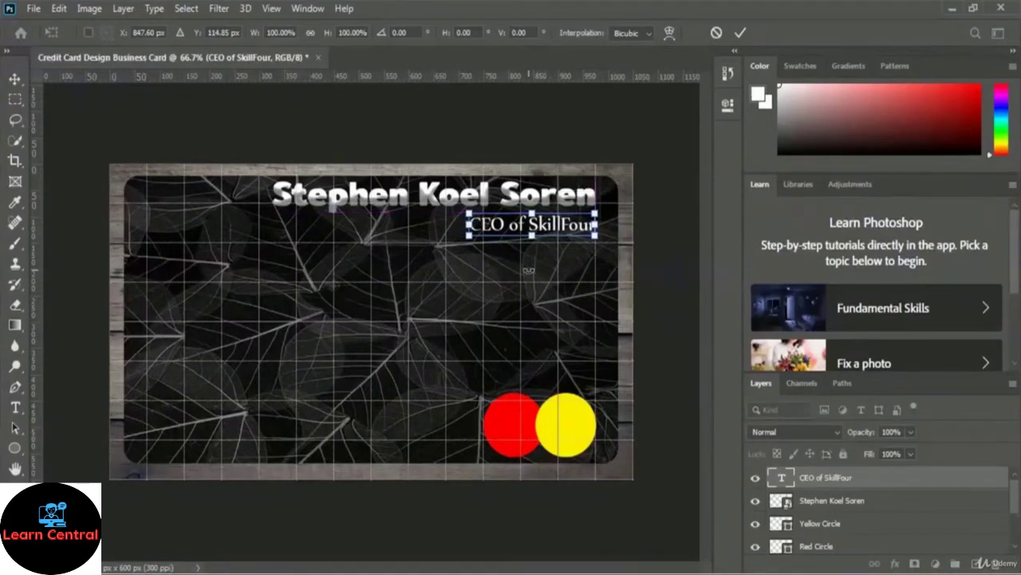
pyautogui.click(741, 33)
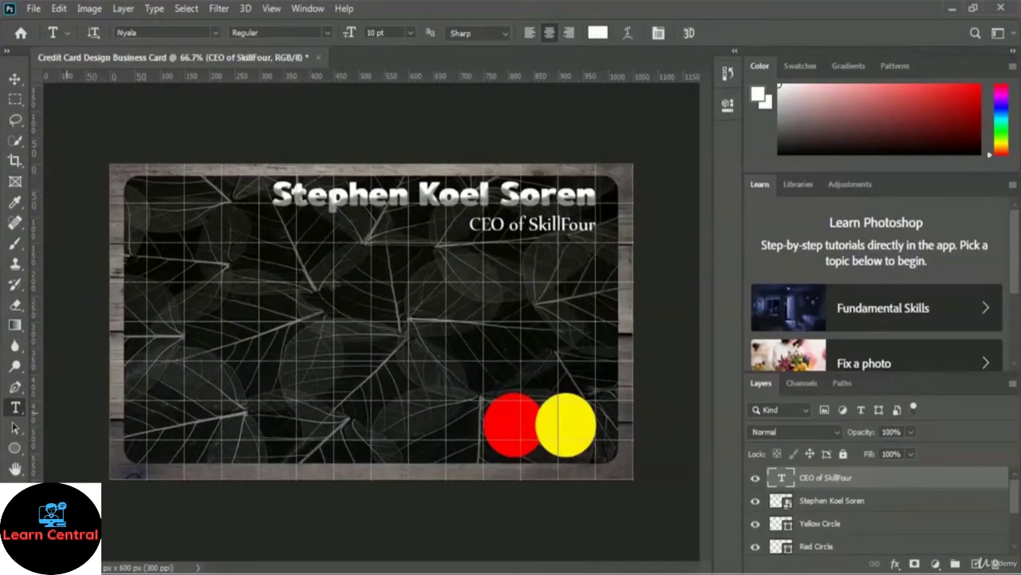
pyautogui.click(356, 344)
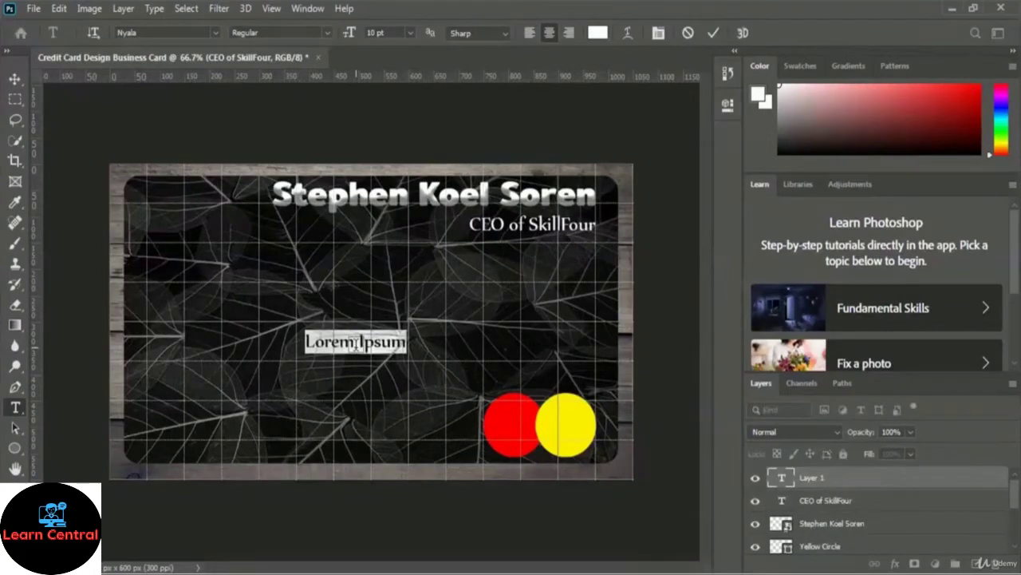
pyautogui.write('Phone')
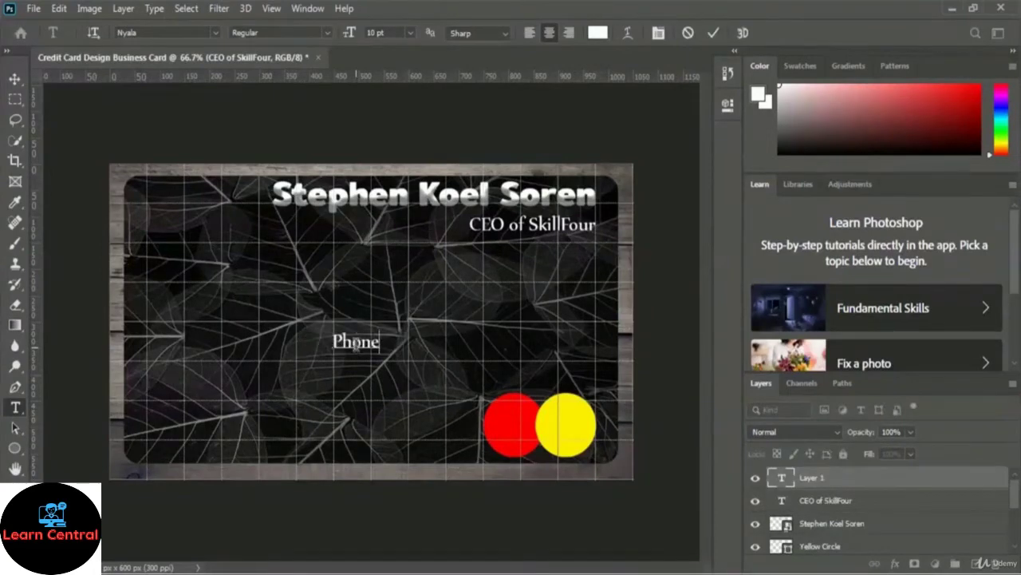
pyautogui.write(': 000')
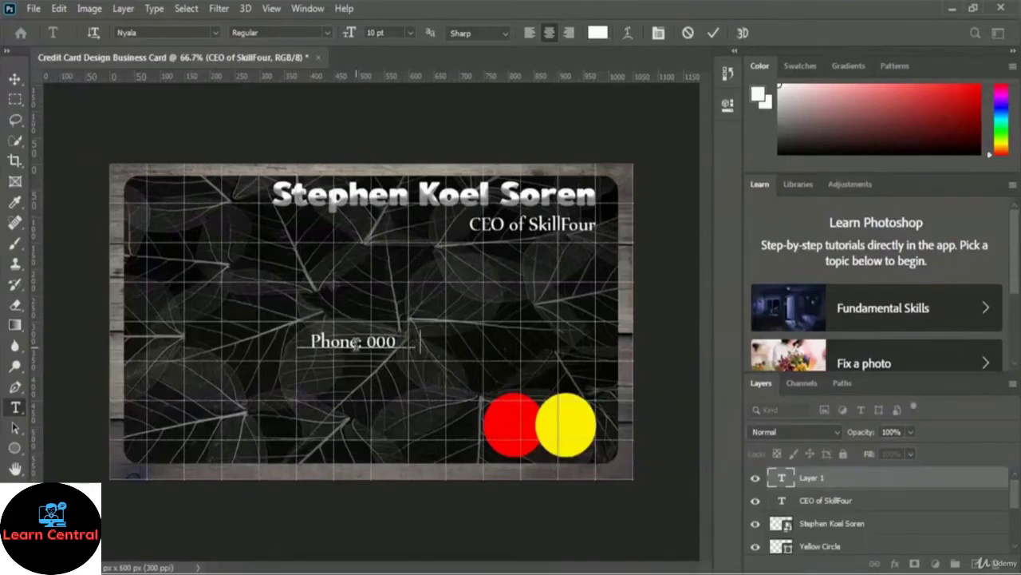
pyautogui.write('    0000')
pyautogui.press('BackSpace')
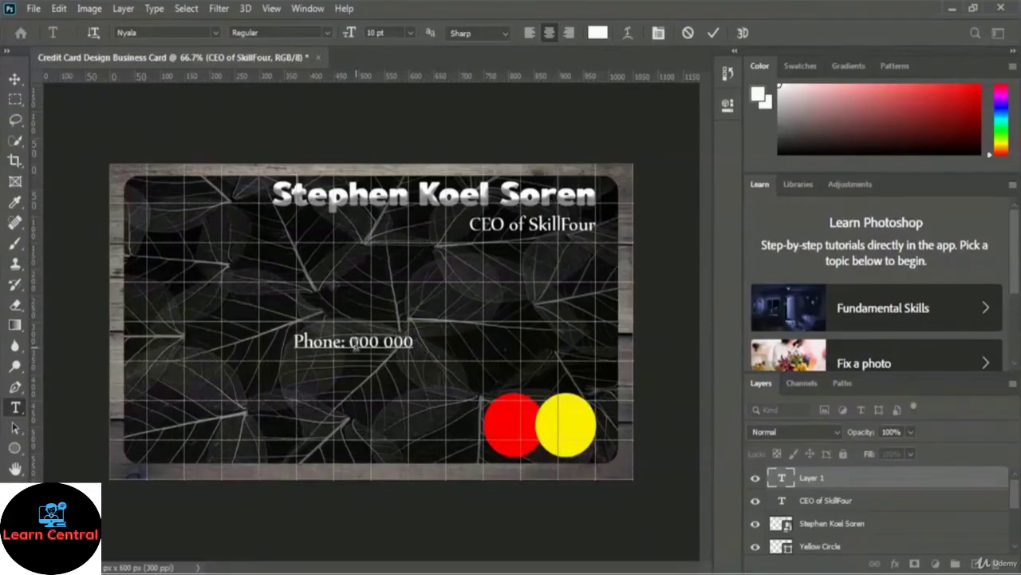
pyautogui.write('0000')
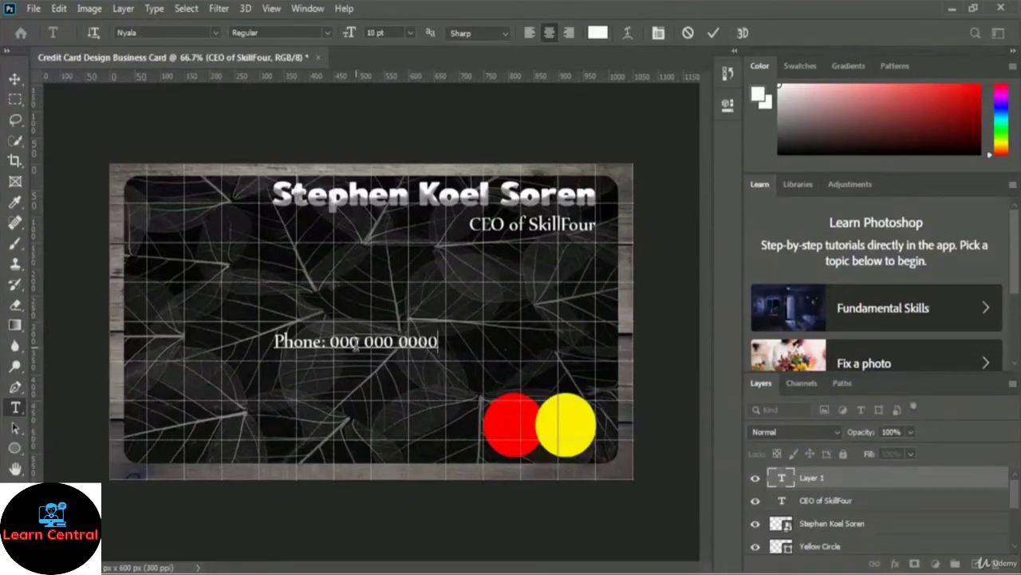
pyautogui.hotkey('ctrl', 'a')
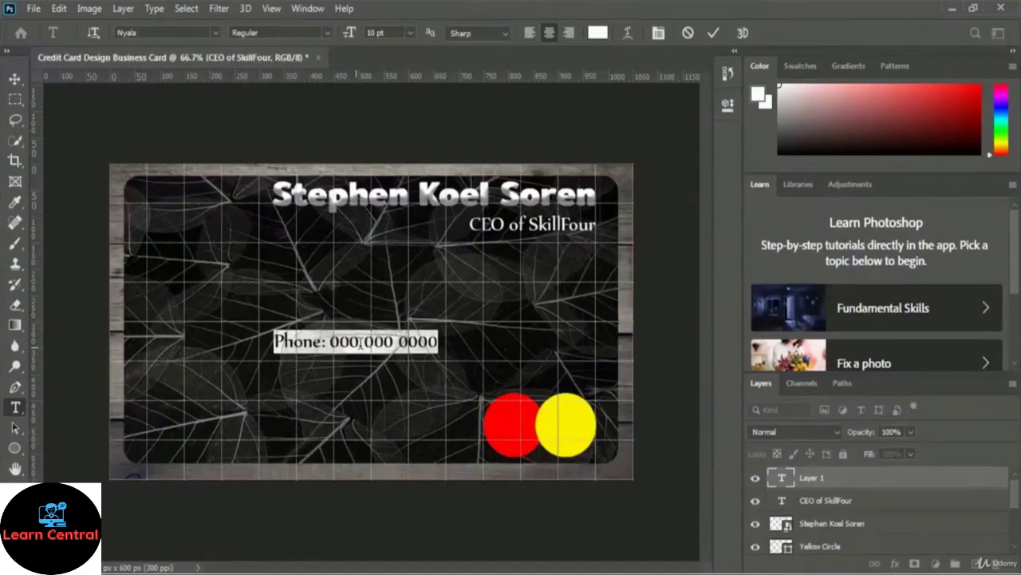
pyautogui.click(215, 32)
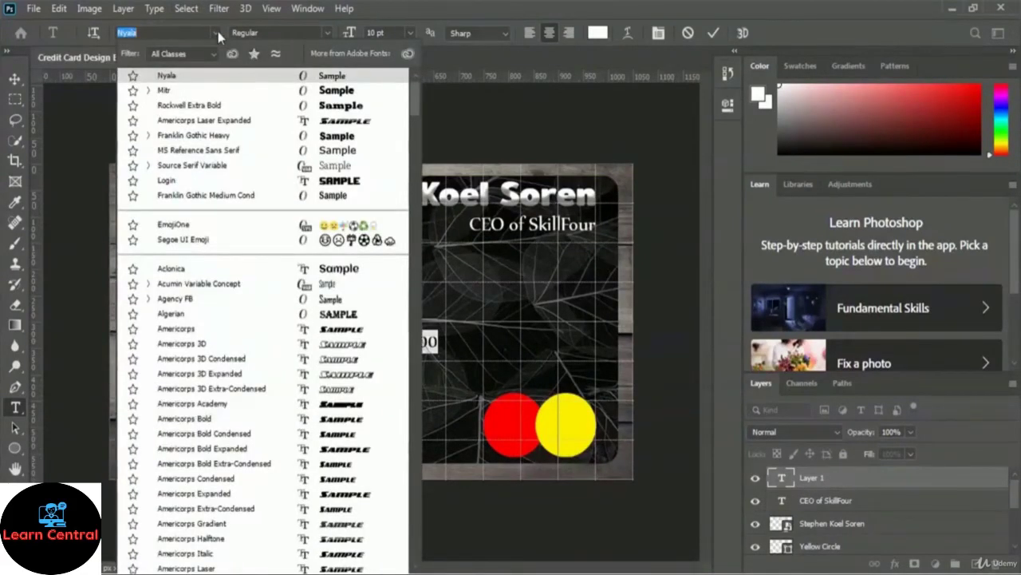
# Step: Set the phone line in Soloist Title, try 14 and 12 pt, settle on 13 pt, and commit
pyautogui.moveTo(414, 97); pyautogui.dragTo(409, 414)
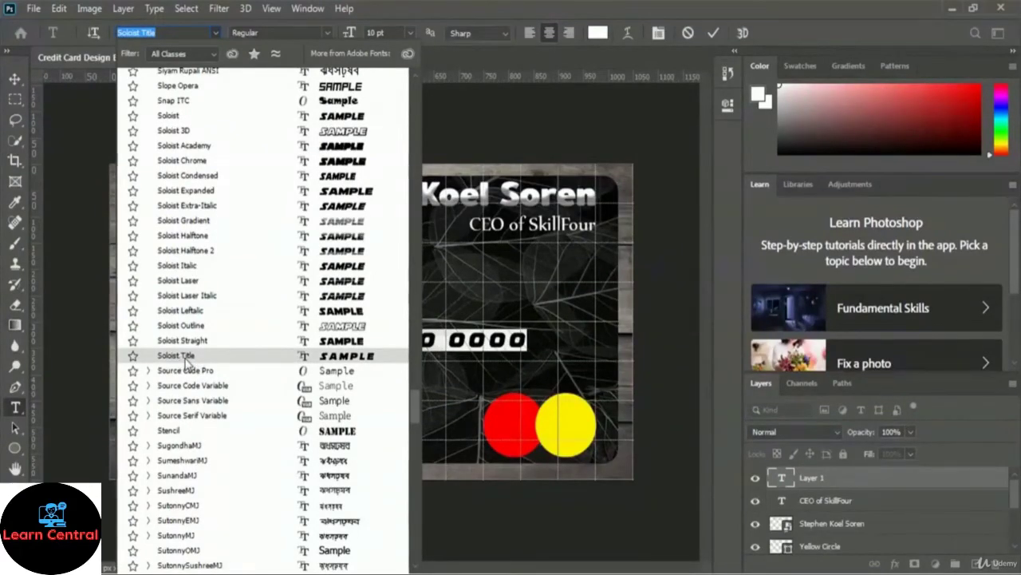
pyautogui.click(186, 360)
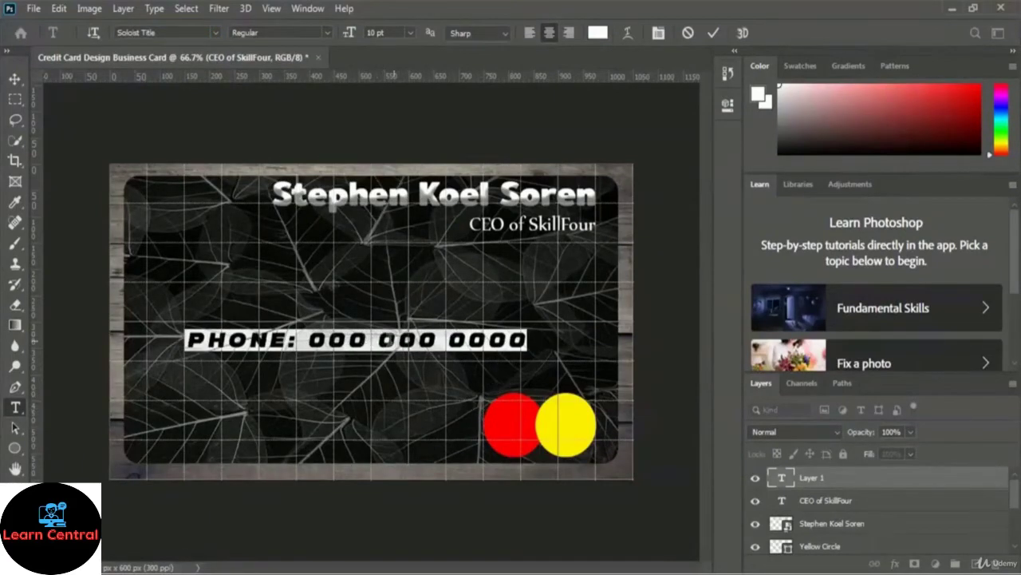
pyautogui.click(411, 33)
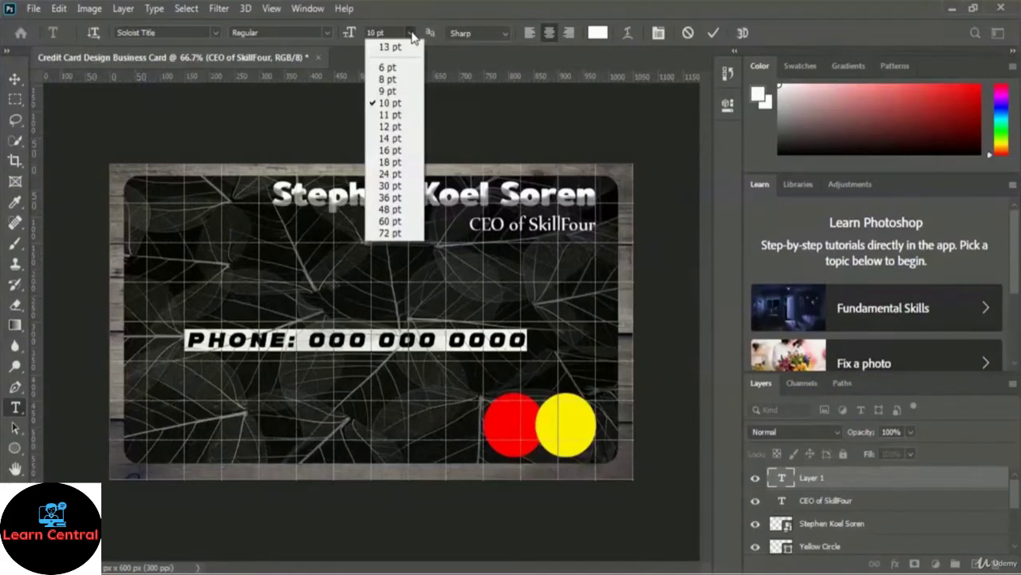
pyautogui.click(395, 140)
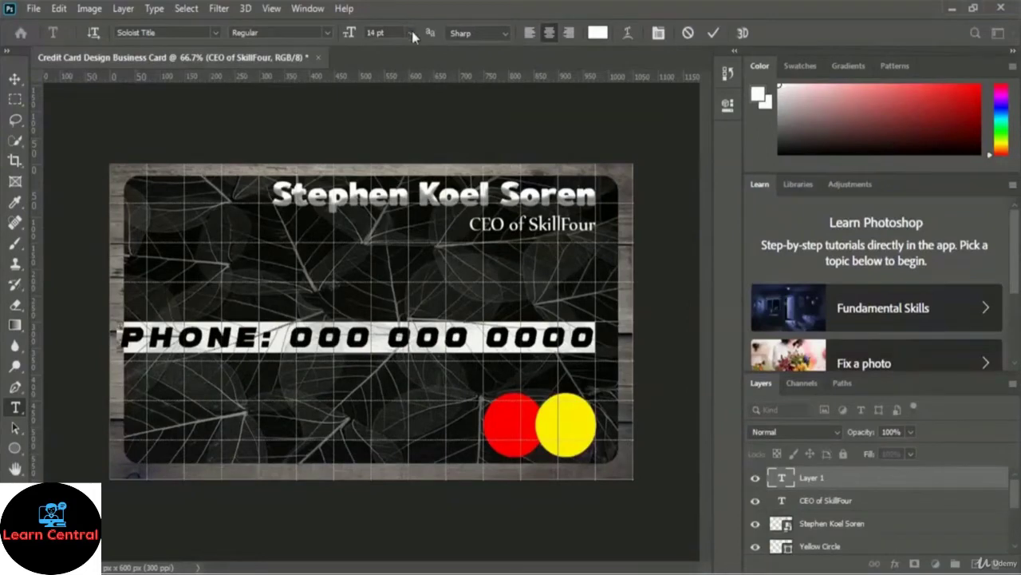
pyautogui.click(412, 33)
pyautogui.click(401, 131)
pyautogui.click(375, 32)
pyautogui.write('13')
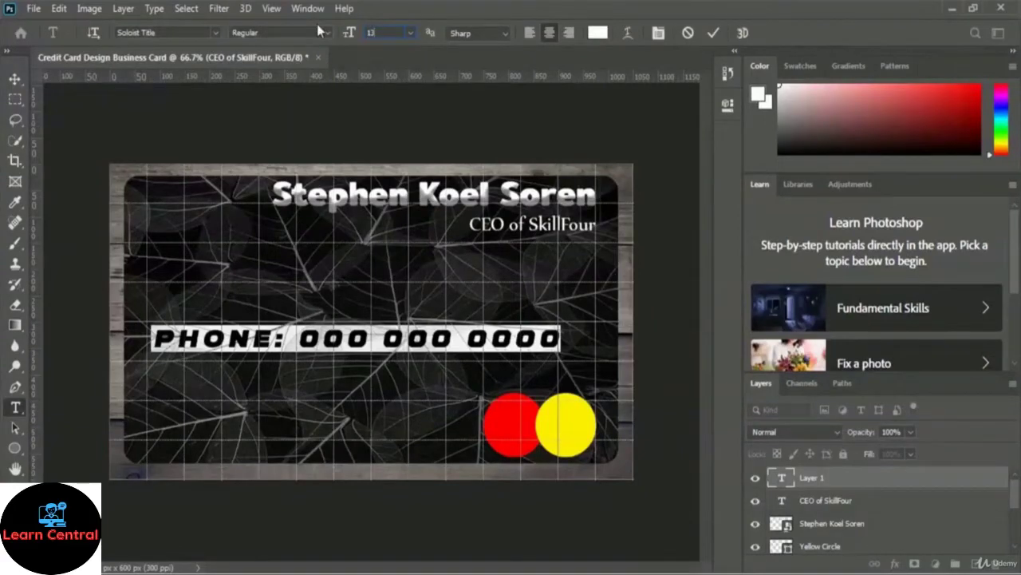
pyautogui.press('Return')
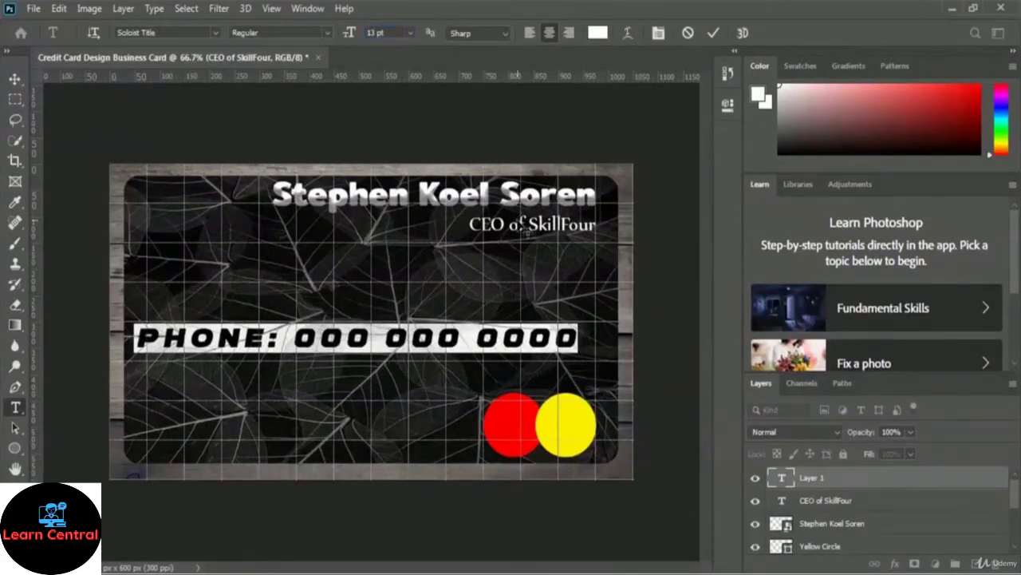
pyautogui.click(715, 32)
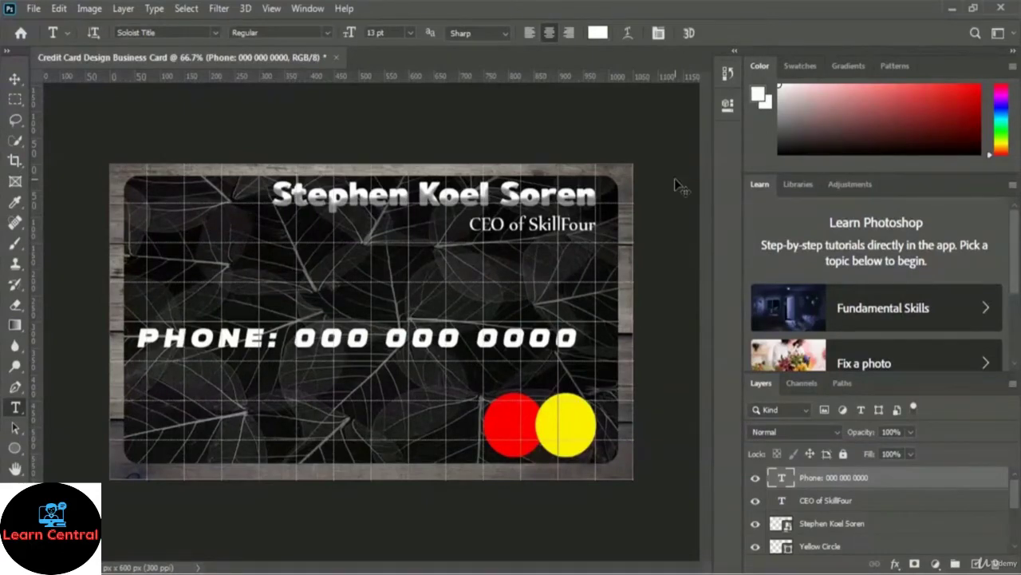
# Step: Free-transform the phone line slightly to the right and confirm the new position
pyautogui.hotkey('ctrl', 't')
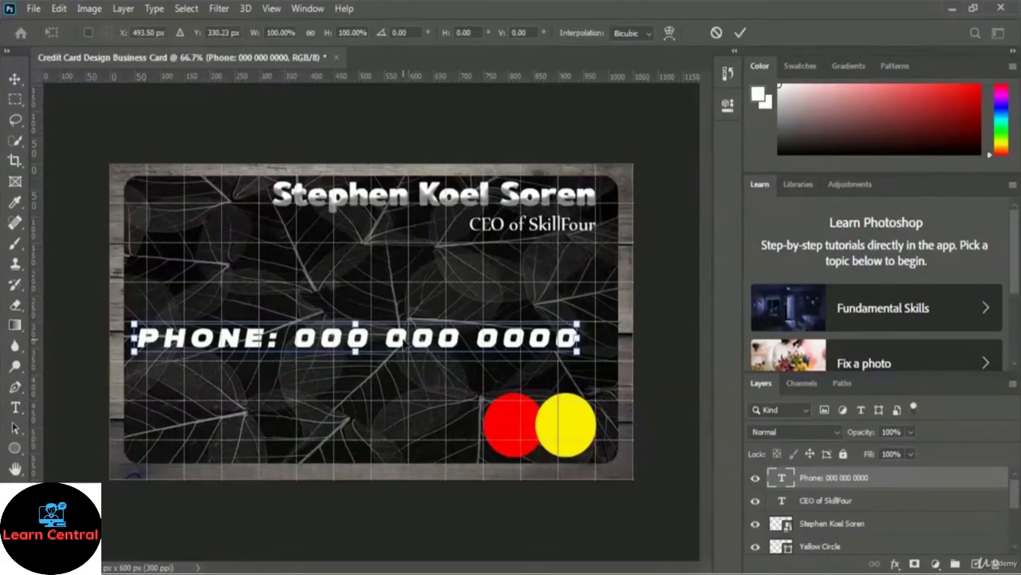
pyautogui.moveTo(404, 345); pyautogui.dragTo(423, 345)
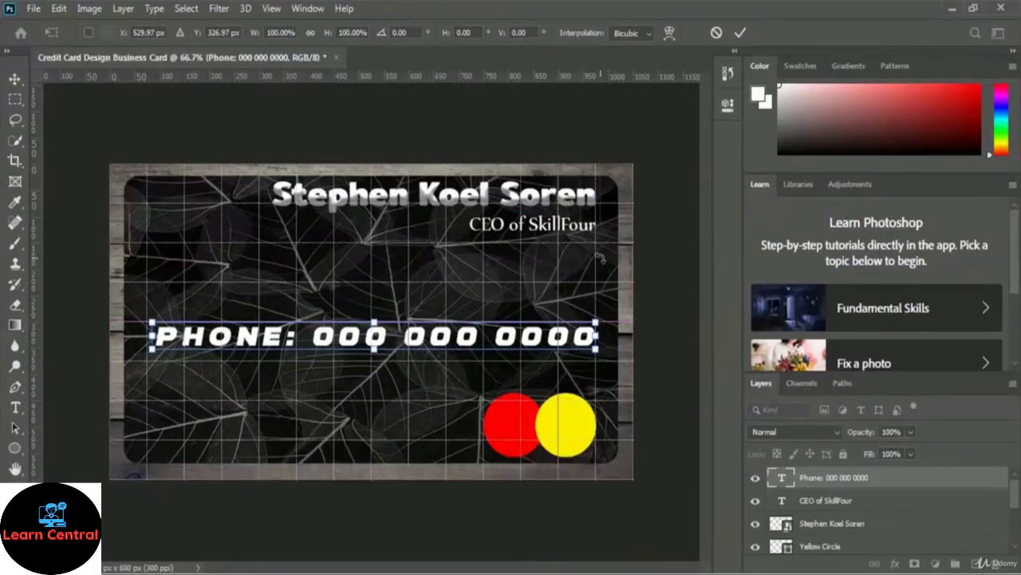
pyautogui.click(740, 34)
pyautogui.press('t')
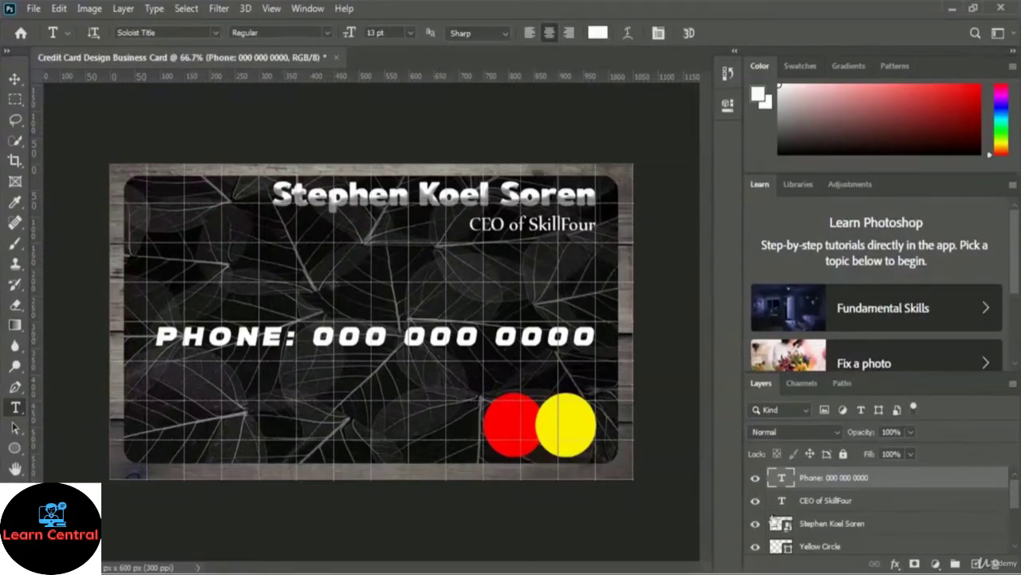
# Step: Add Bevel & Emboss to the phone line with a yellow-green highlight colour
pyautogui.click(896, 564)
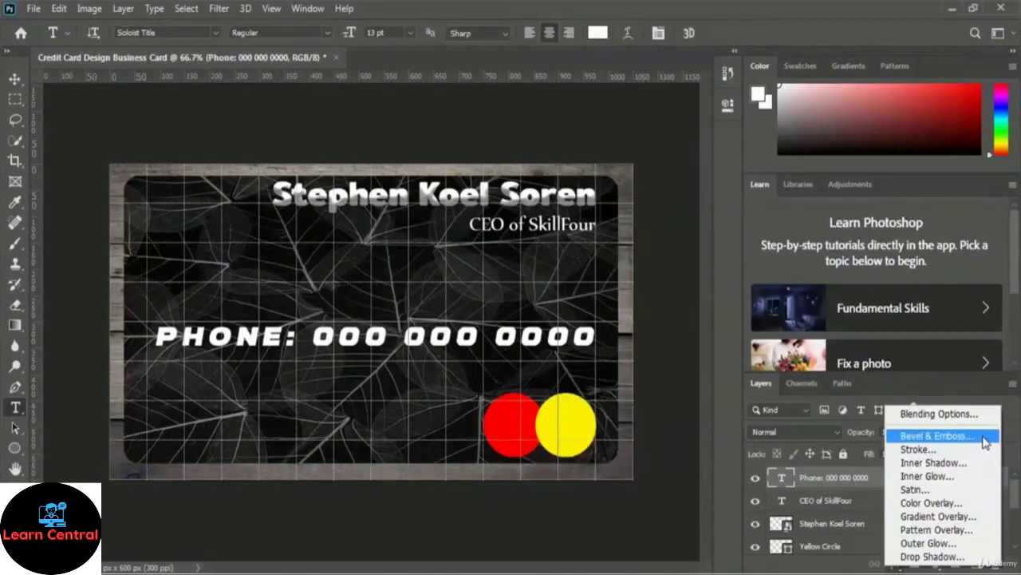
pyautogui.click(984, 437)
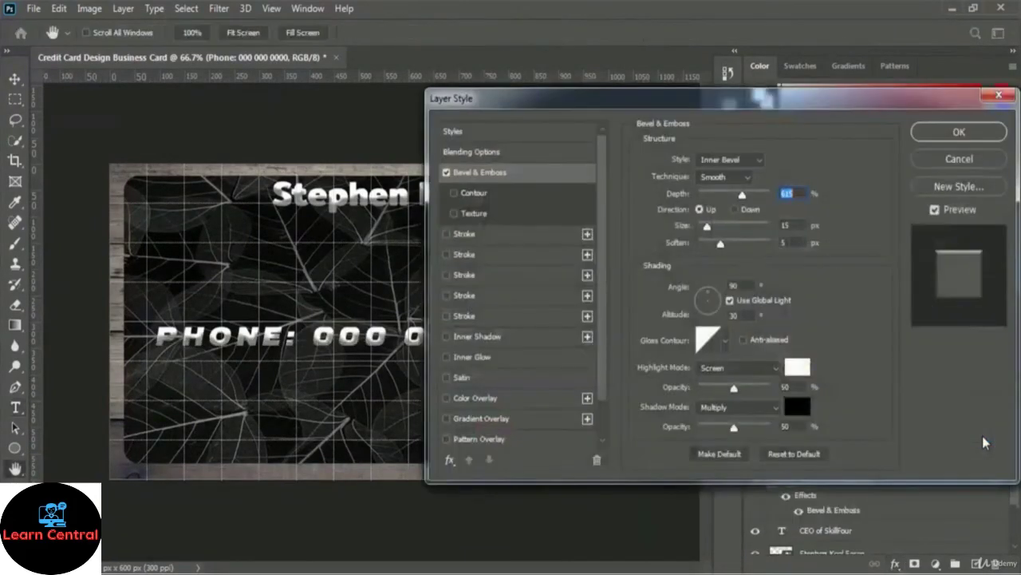
pyautogui.moveTo(693, 105); pyautogui.dragTo(756, 76)
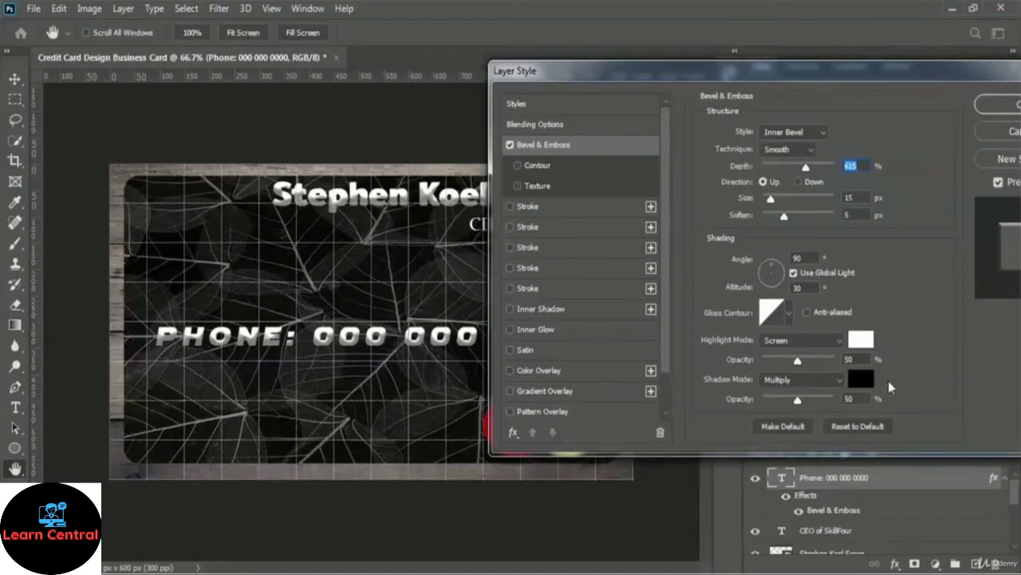
pyautogui.click(868, 339)
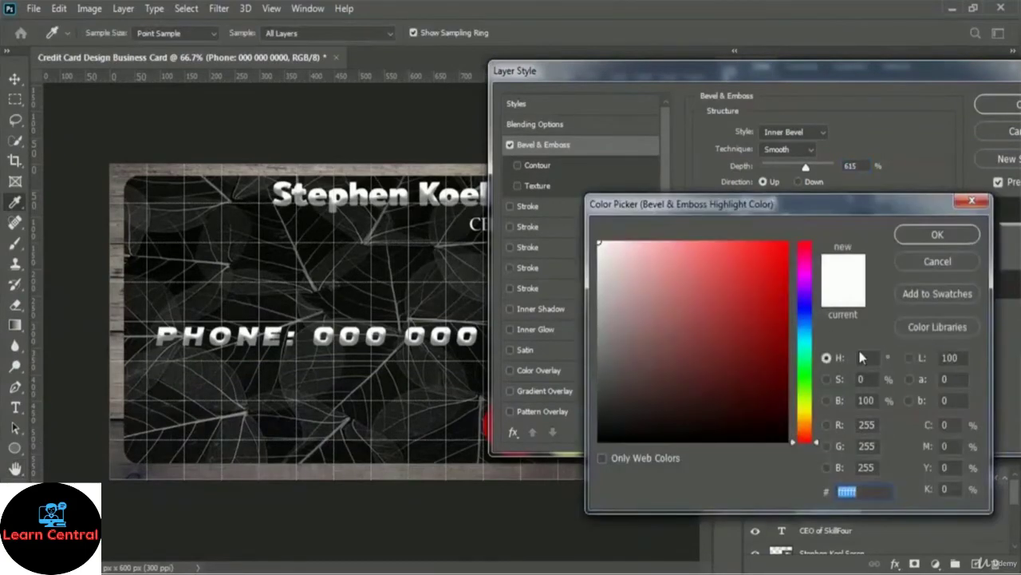
pyautogui.click(808, 406)
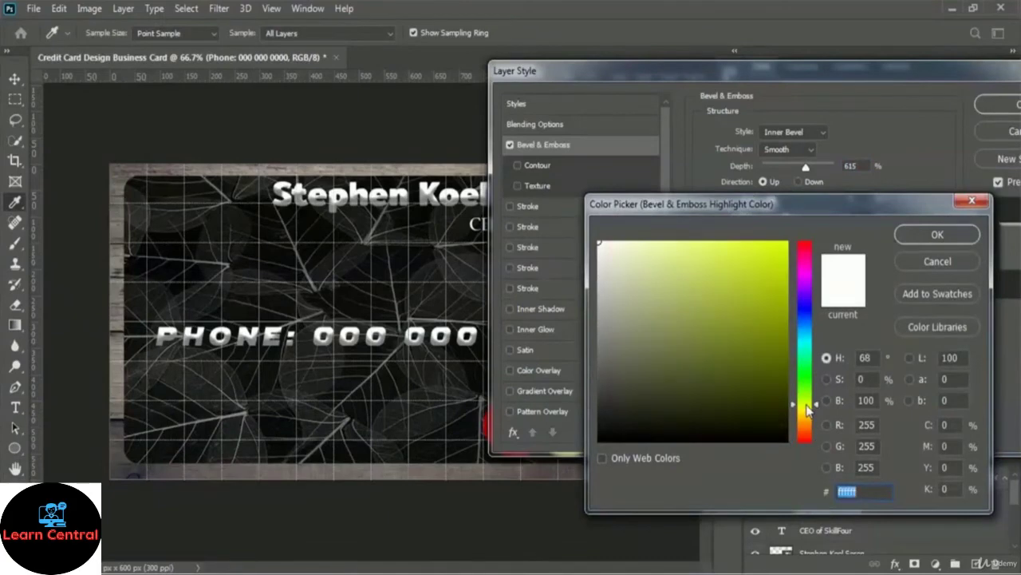
pyautogui.click(764, 277)
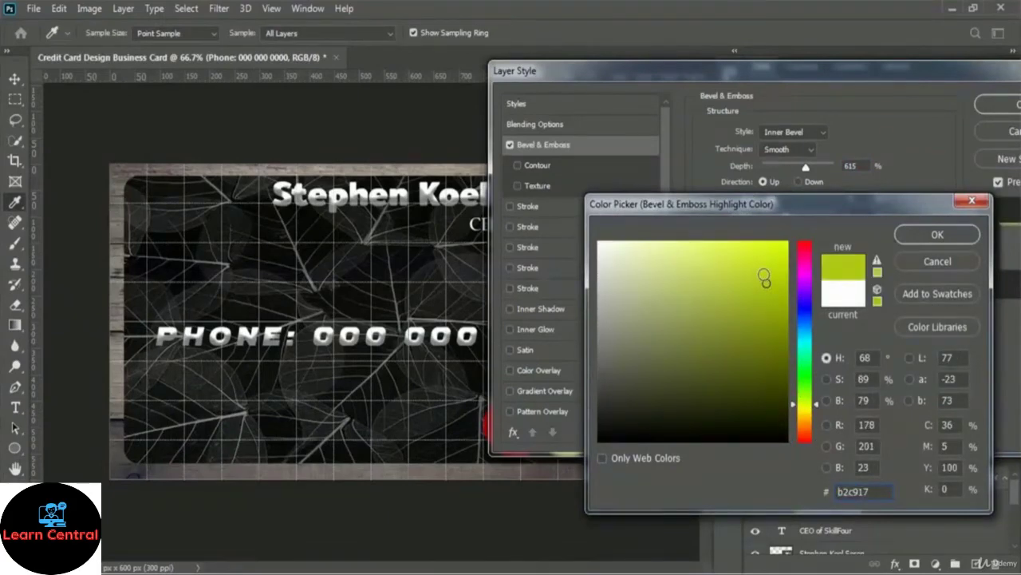
pyautogui.click(767, 274)
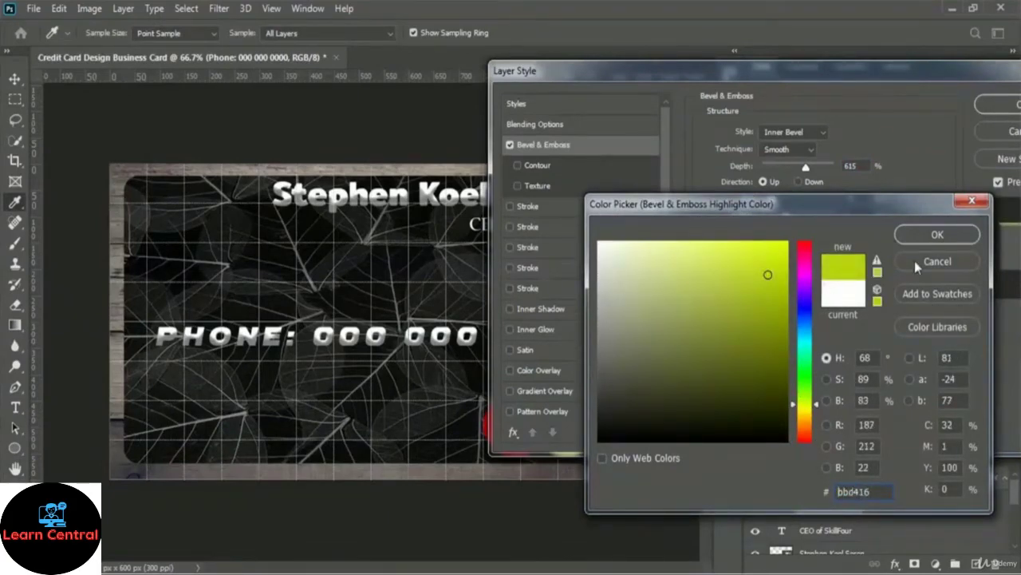
pyautogui.click(937, 234)
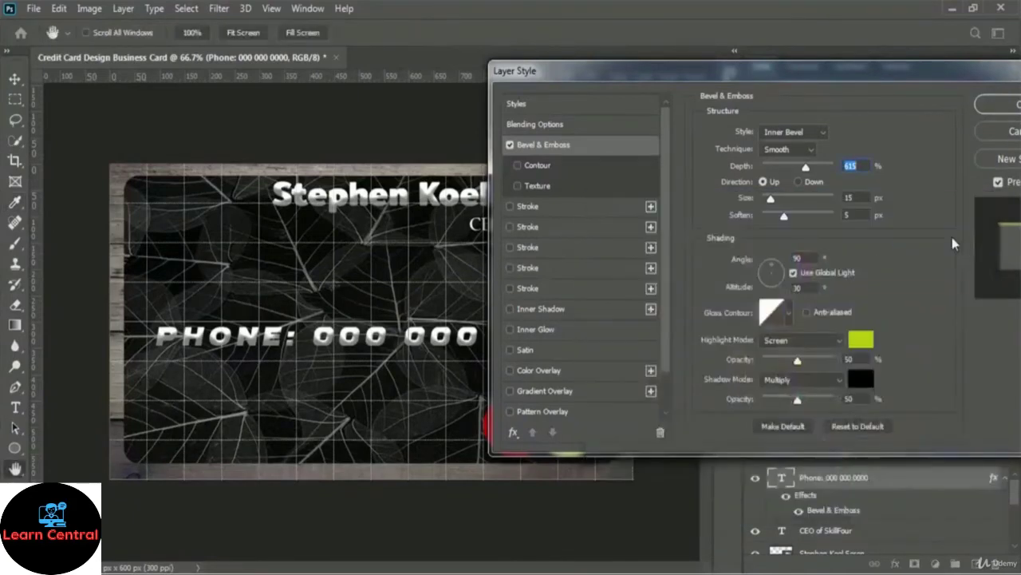
# Step: Set the bevel shadow colour to yellow-green and its size to 40 px, then apply
pyautogui.click(865, 383)
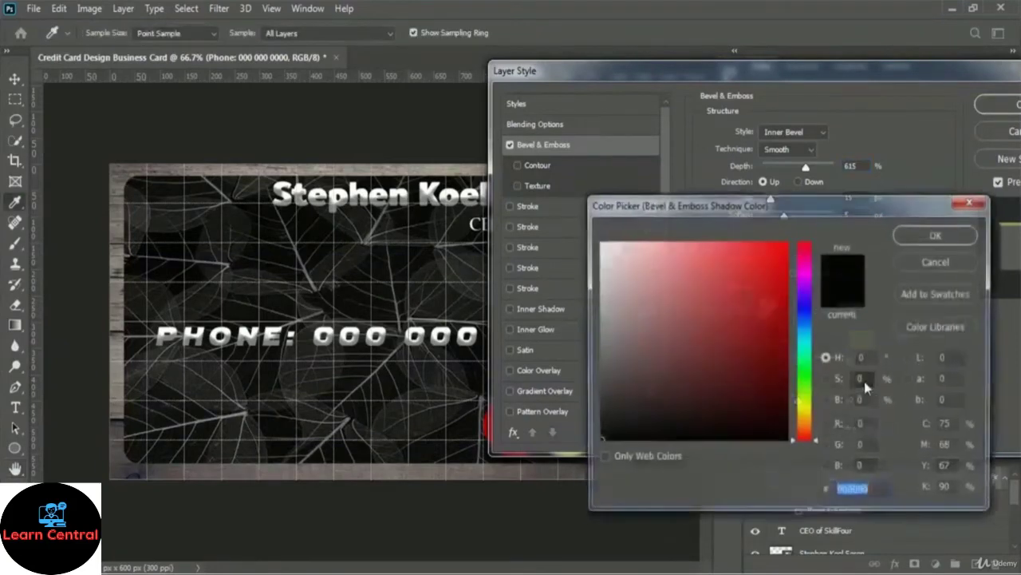
pyautogui.click(808, 405)
pyautogui.click(764, 249)
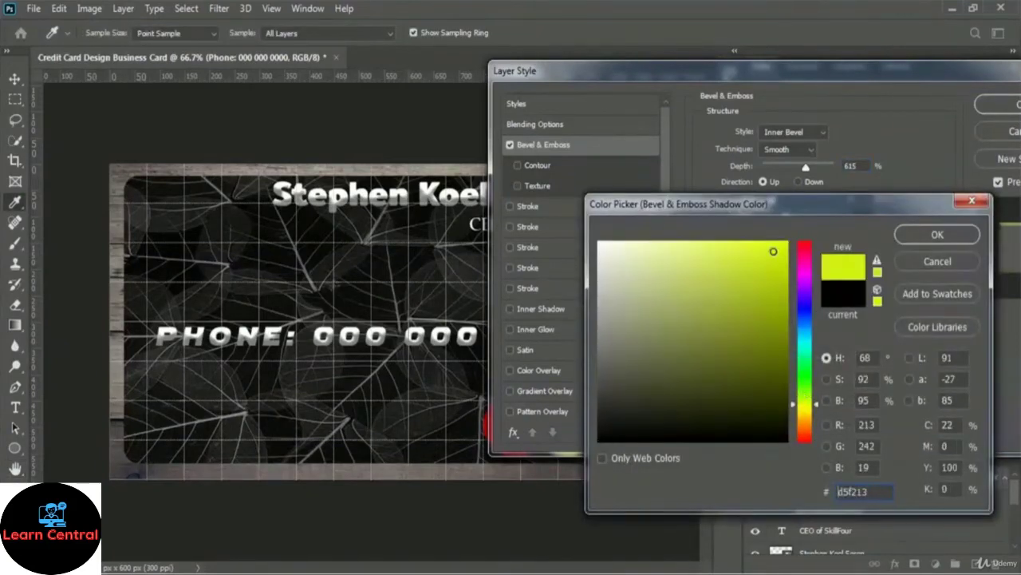
pyautogui.click(773, 248)
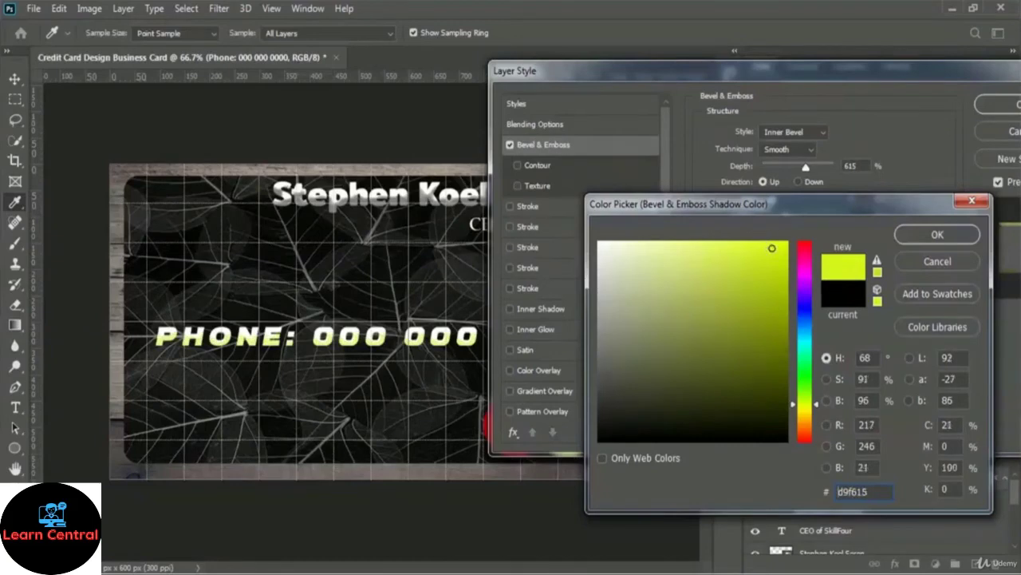
pyautogui.click(934, 236)
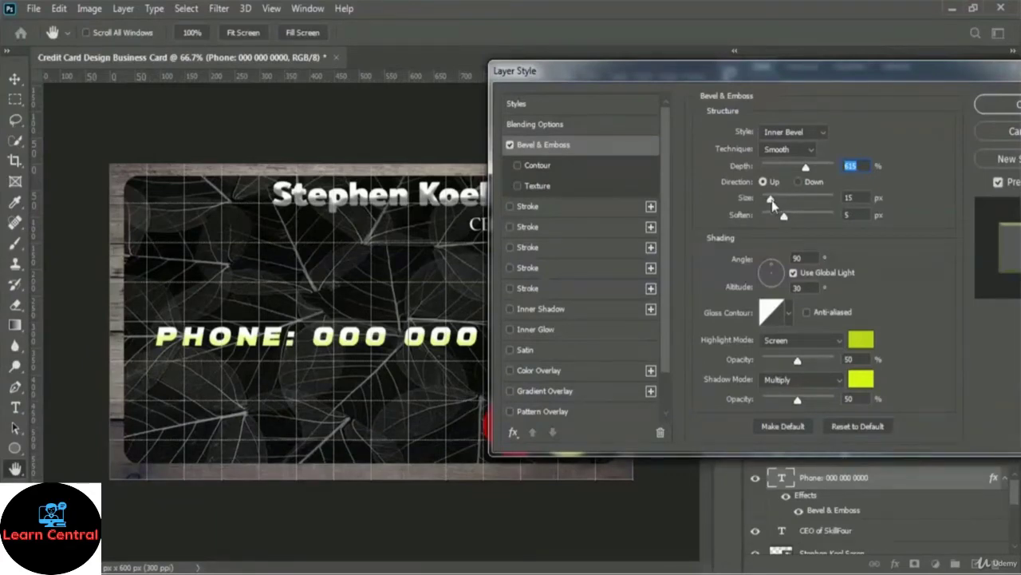
pyautogui.moveTo(771, 201); pyautogui.dragTo(780, 204)
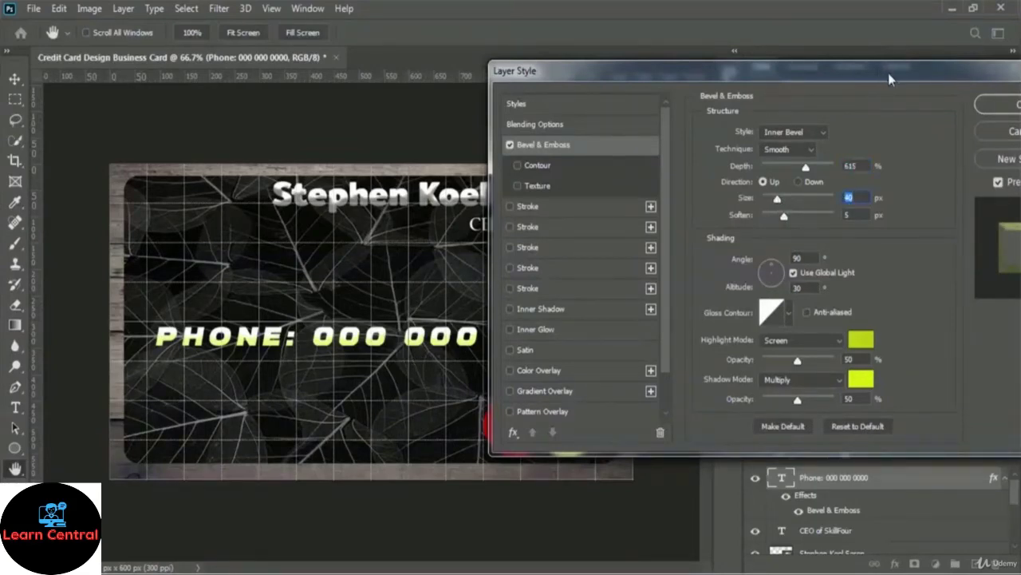
pyautogui.moveTo(888, 73); pyautogui.dragTo(681, 124)
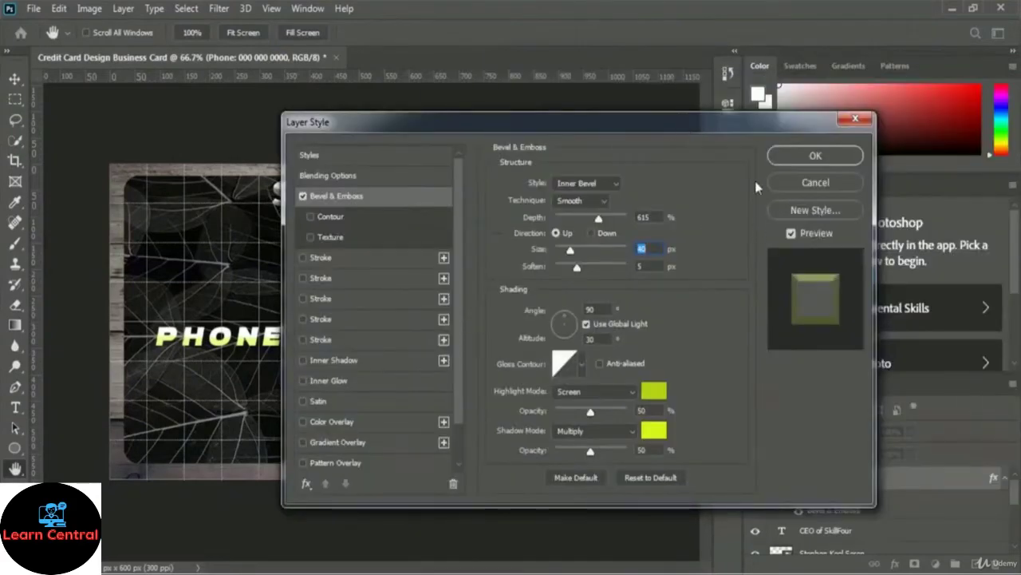
pyautogui.click(842, 158)
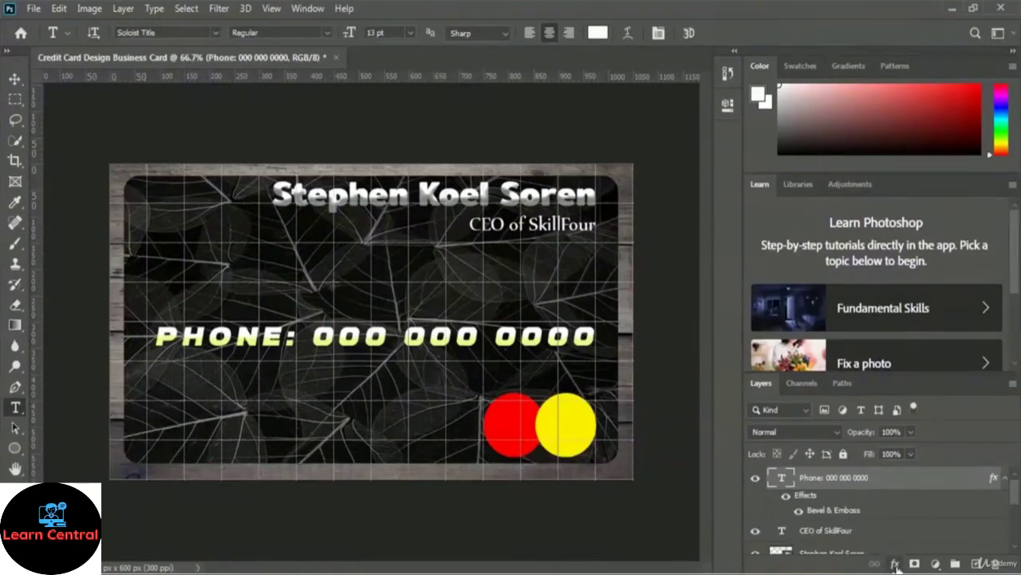
# Step: Add a pure red (ff0000) 4 px Stroke at 81% opacity to the phone text
pyautogui.click(895, 565)
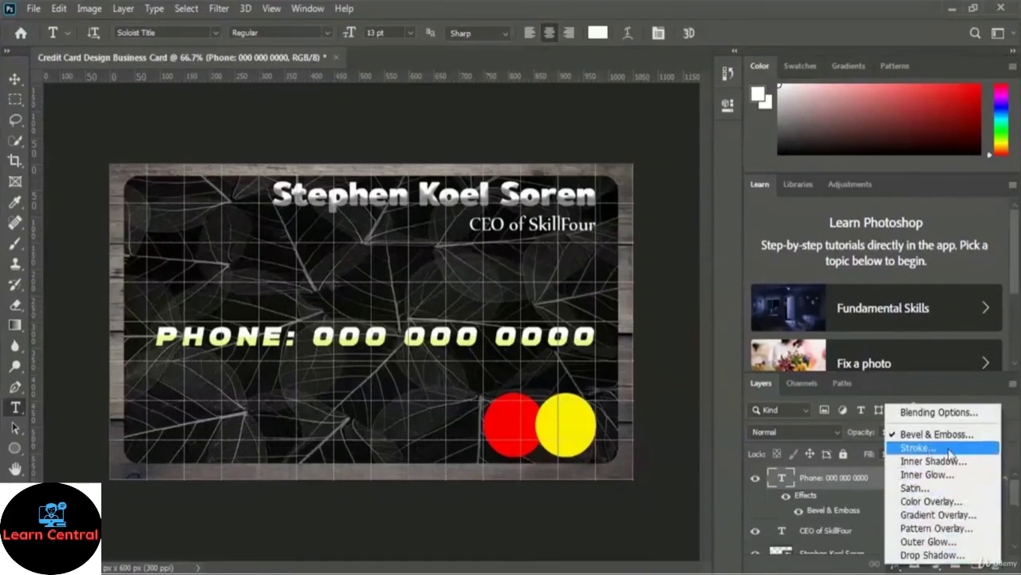
pyautogui.click(917, 447)
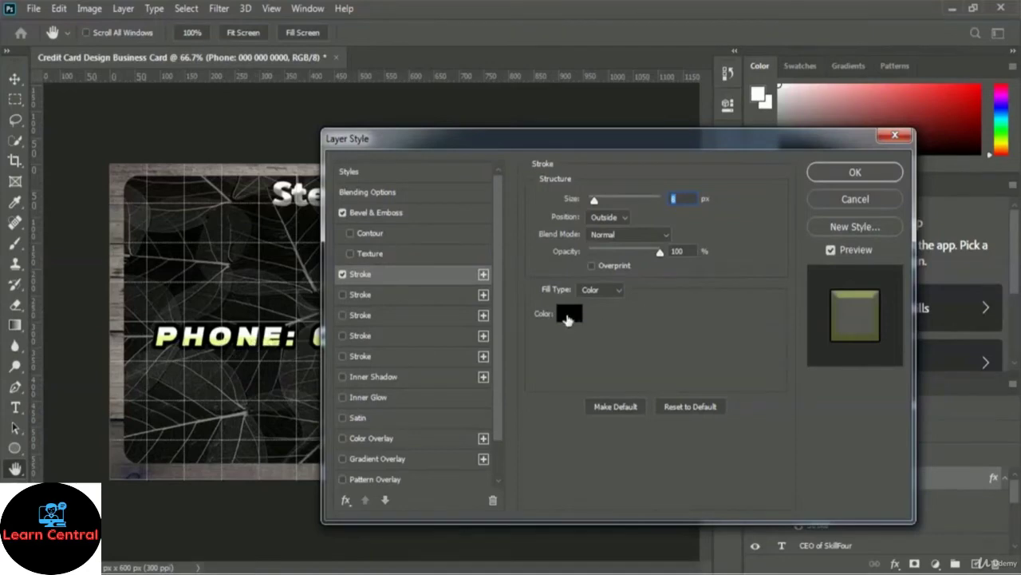
pyautogui.click(569, 313)
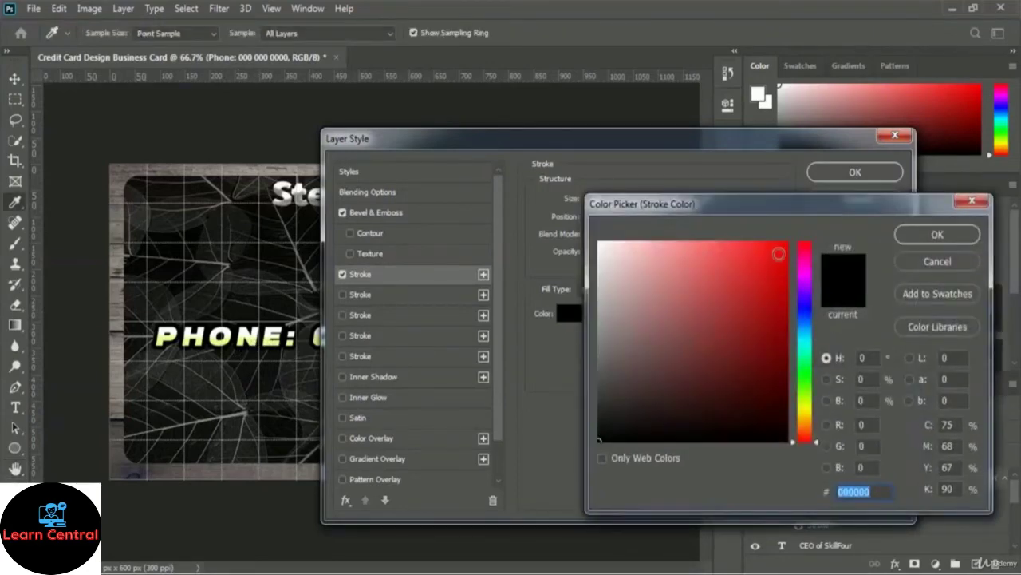
pyautogui.moveTo(786, 245); pyautogui.dragTo(797, 232)
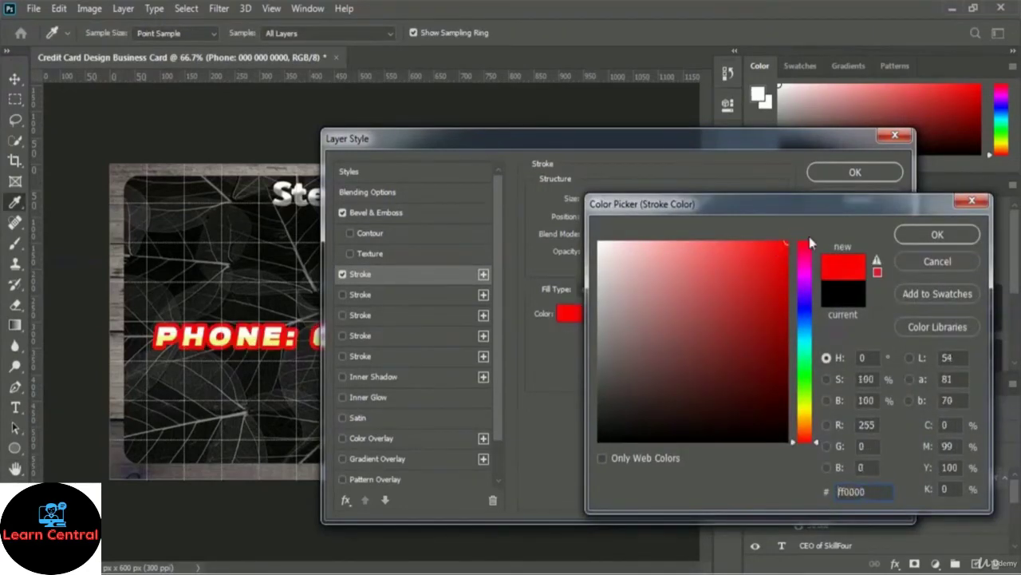
pyautogui.click(932, 233)
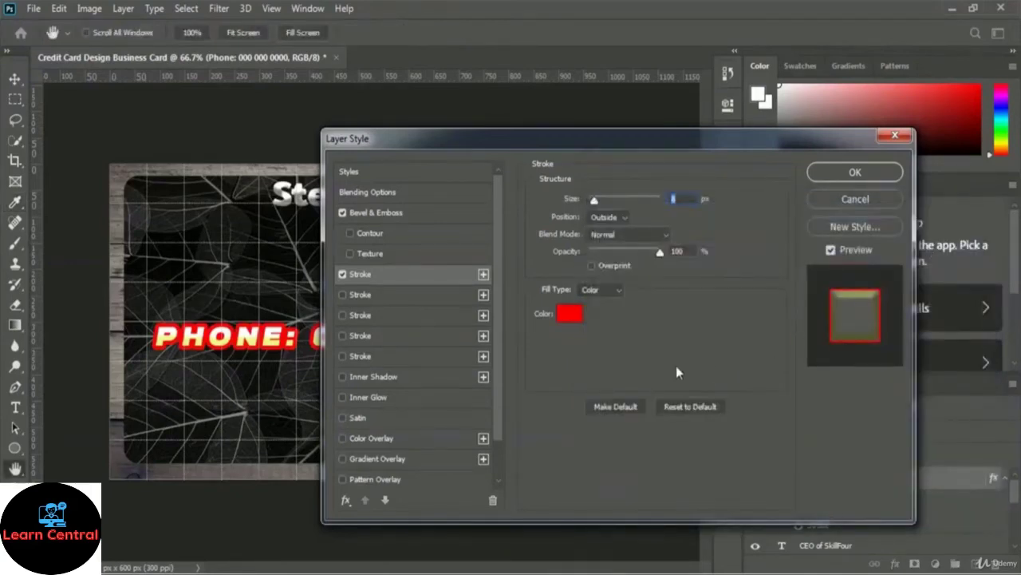
pyautogui.moveTo(555, 141); pyautogui.dragTo(652, 142)
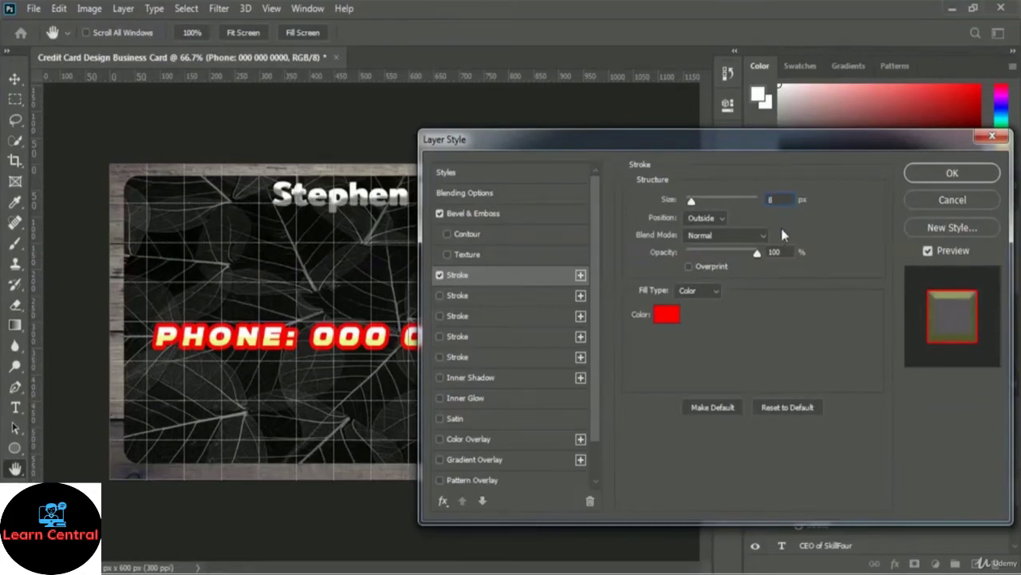
pyautogui.write('4')
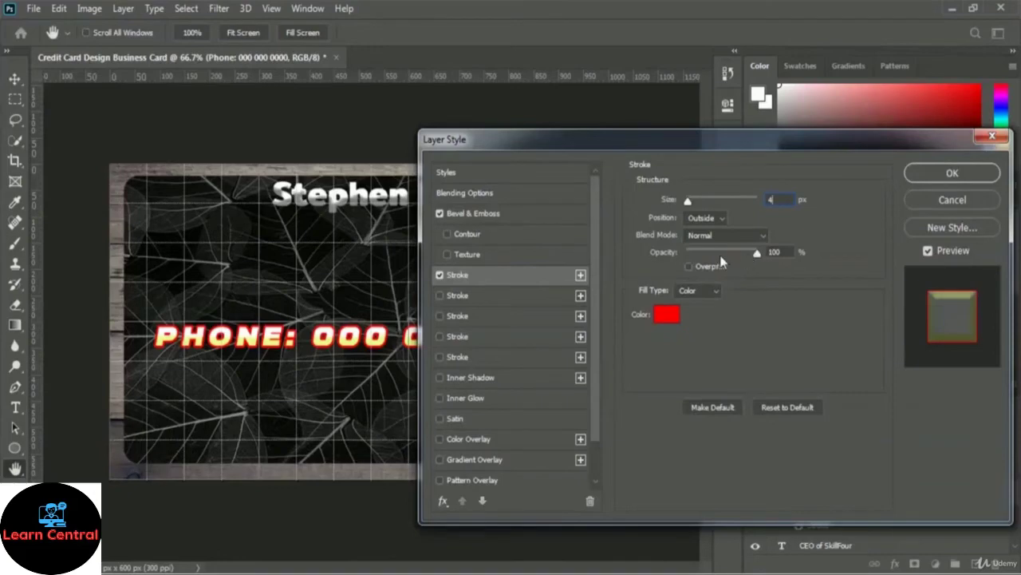
pyautogui.moveTo(756, 257)
pyautogui.mouseDown()
pyautogui.moveTo(718, 258)
pyautogui.moveTo(736, 264)
pyautogui.mouseUp()
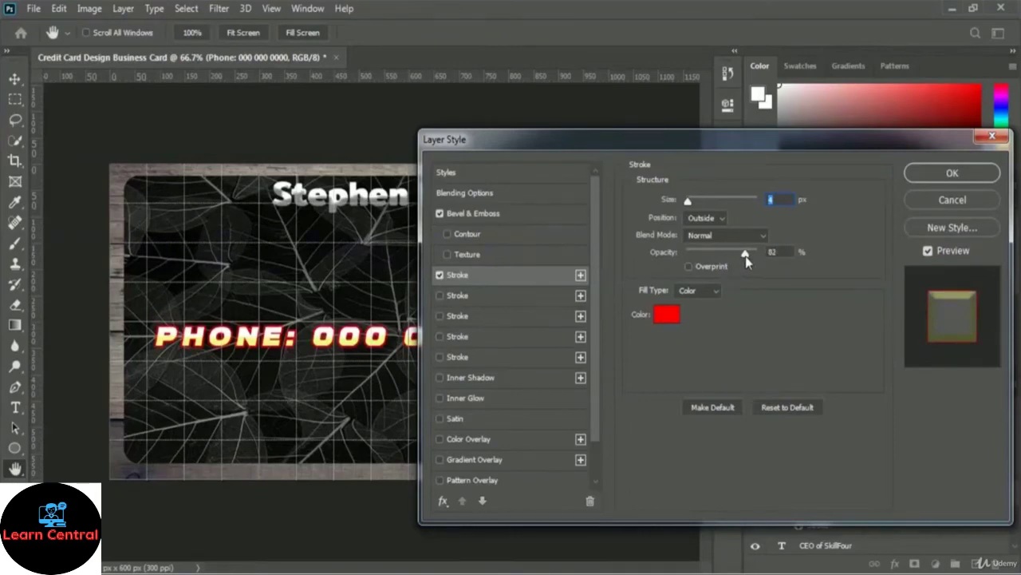
pyautogui.moveTo(746, 256); pyautogui.dragTo(744, 256)
pyautogui.click(970, 178)
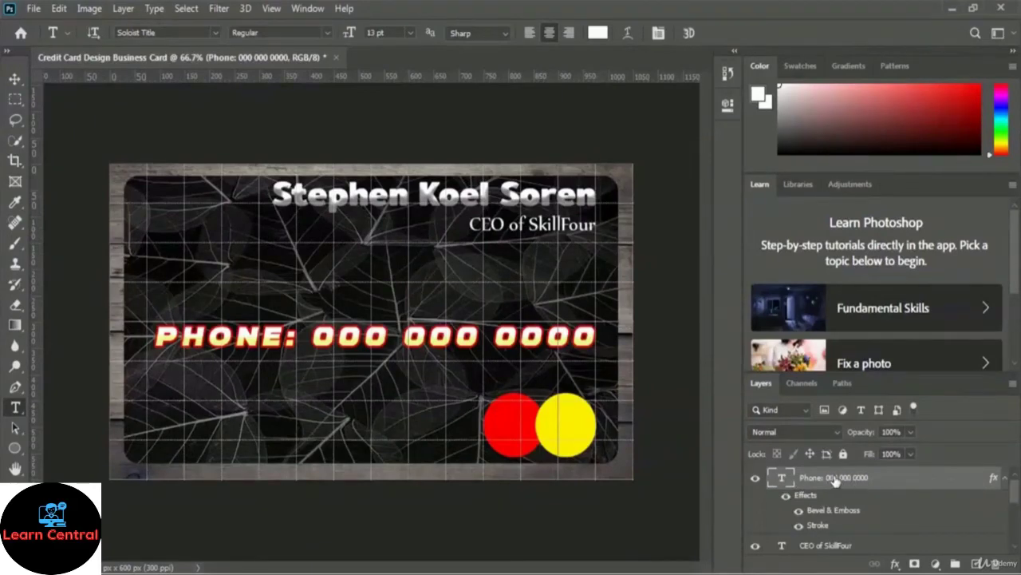
# Step: Convert the styled Phone layer into a smart object
pyautogui.rightClick(835, 479)
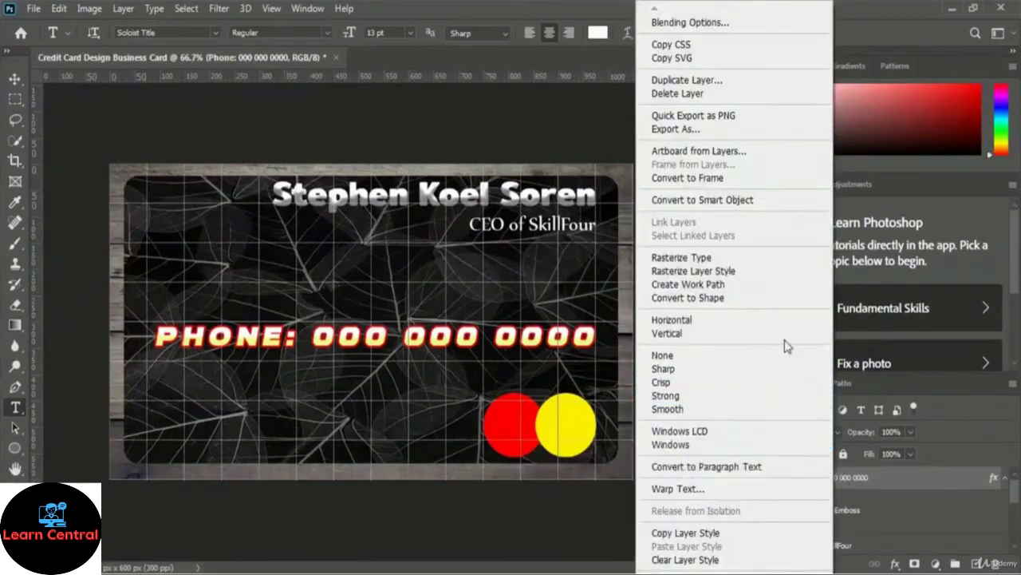
pyautogui.click(774, 208)
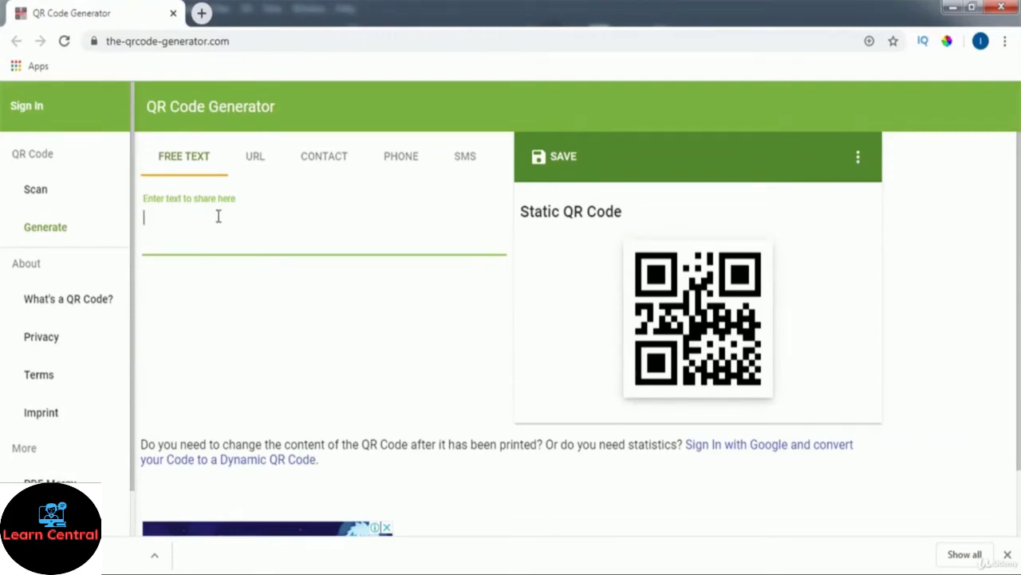
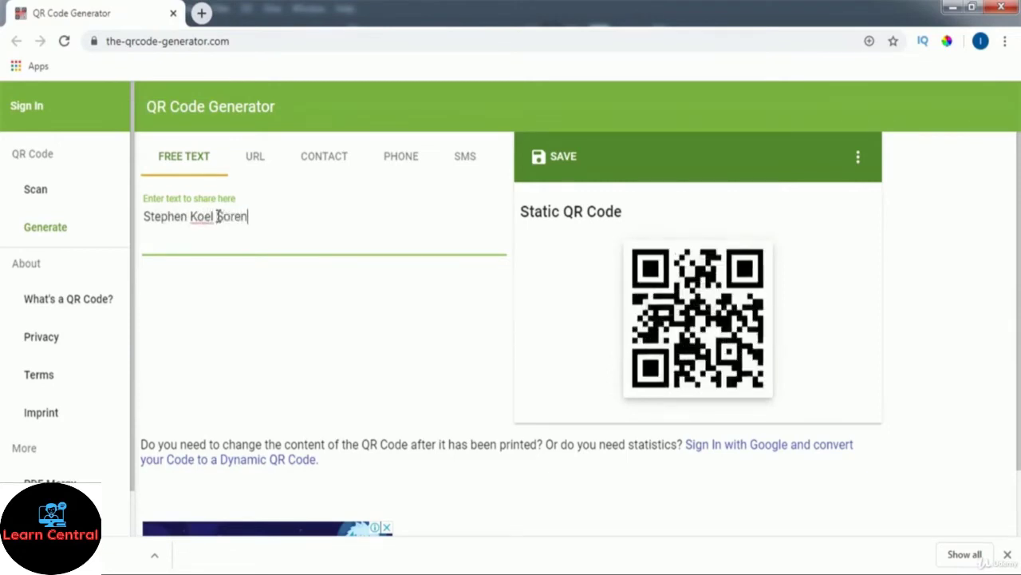
# Step: Enter the cardholder's name, job title, phone, email and Facebook address as QR free text, one per line
pyautogui.press('Return')
pyautogui.write('C')
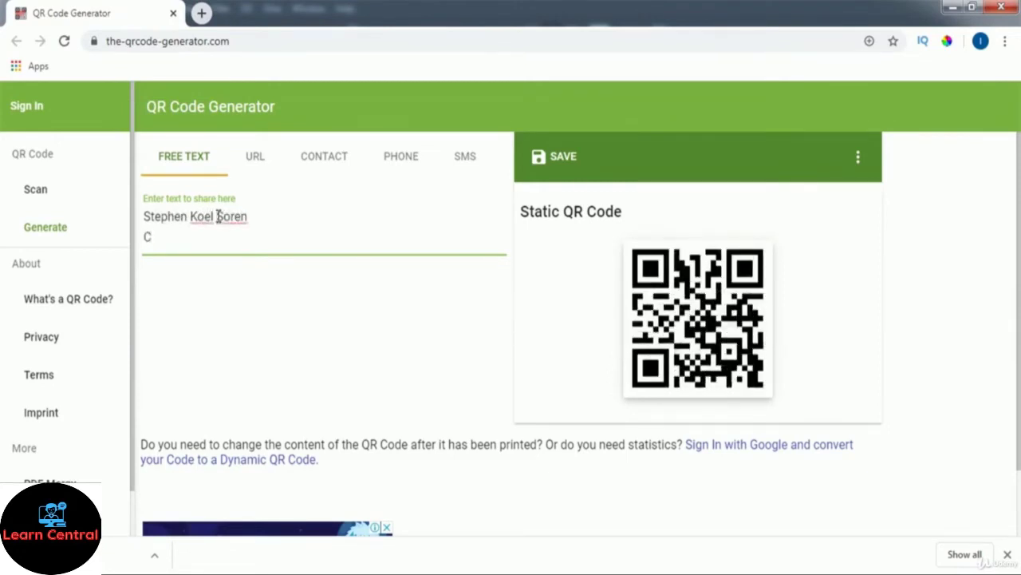
pyautogui.write('EO of Sk')
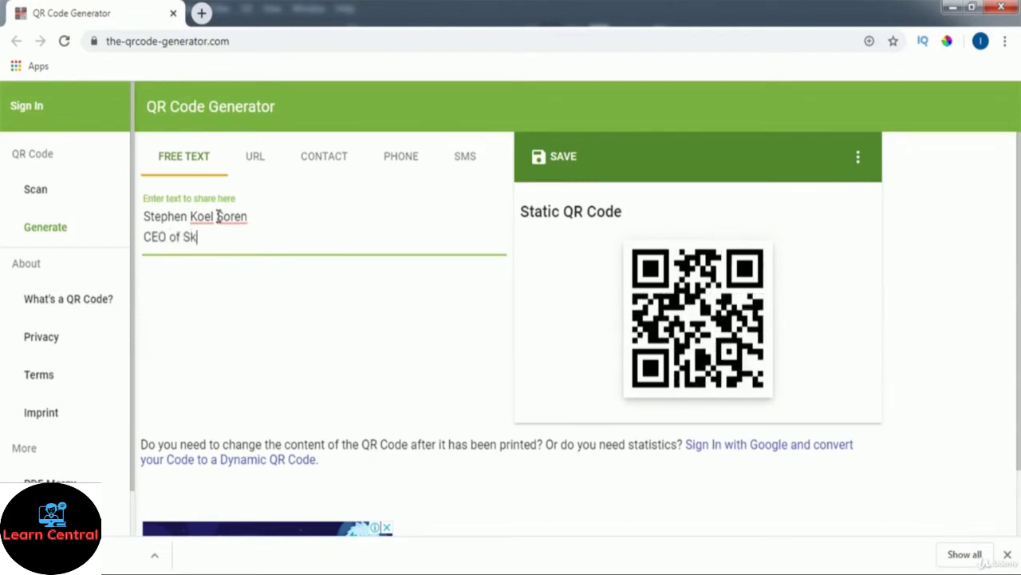
pyautogui.write('illFour')
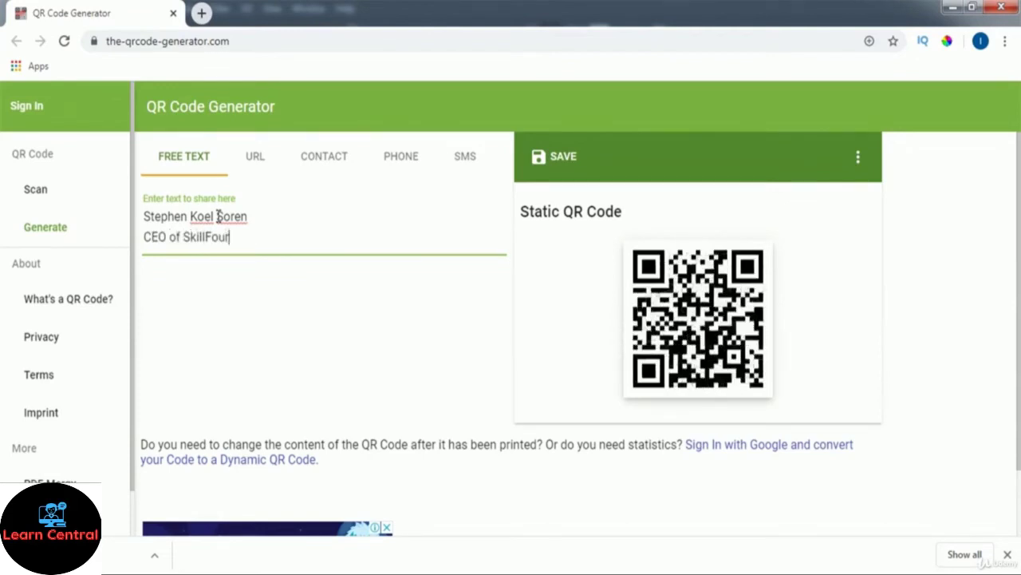
pyautogui.press('Return')
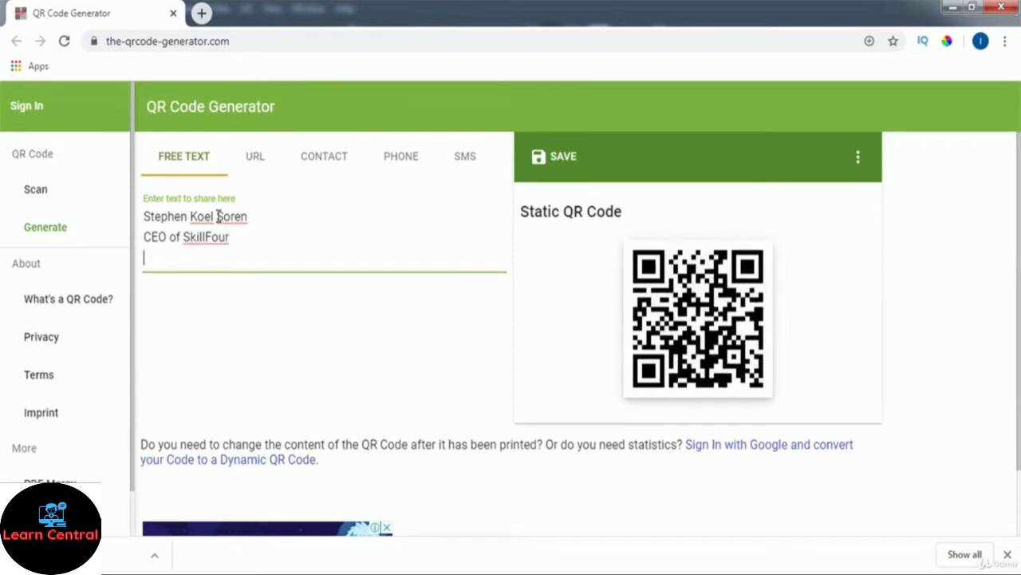
pyautogui.write('Pho')
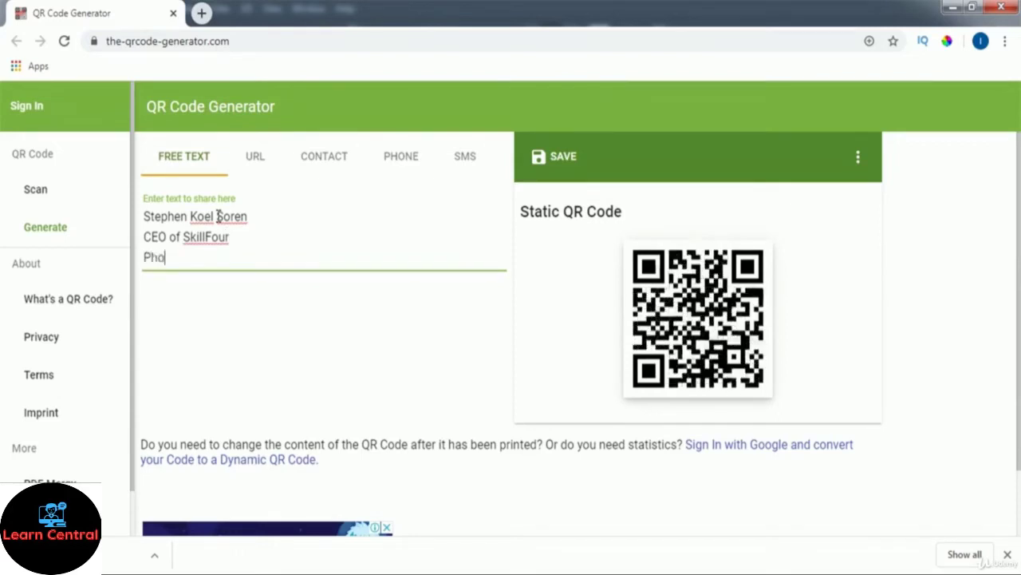
pyautogui.write('ne: 00')
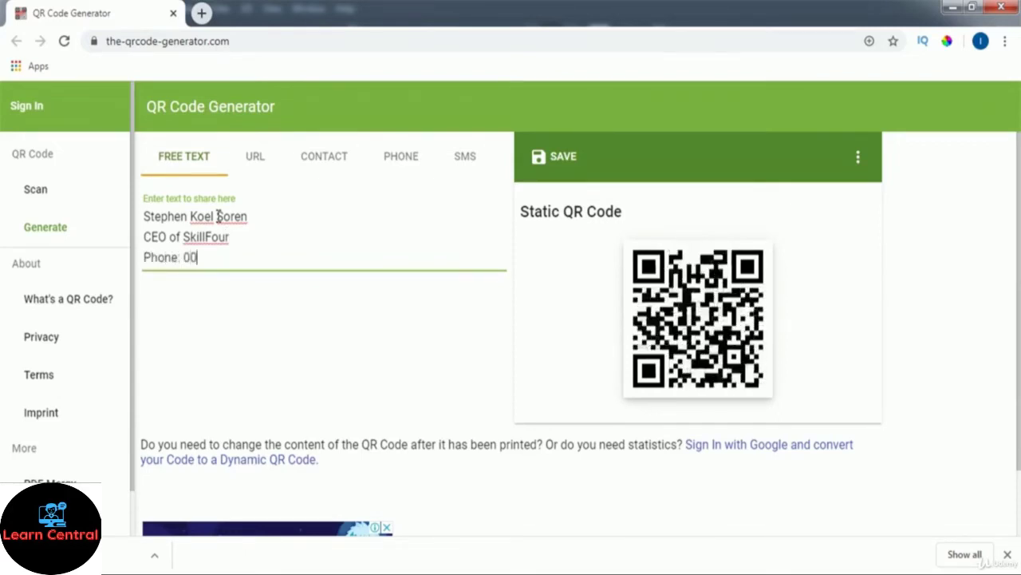
pyautogui.write('0-000-')
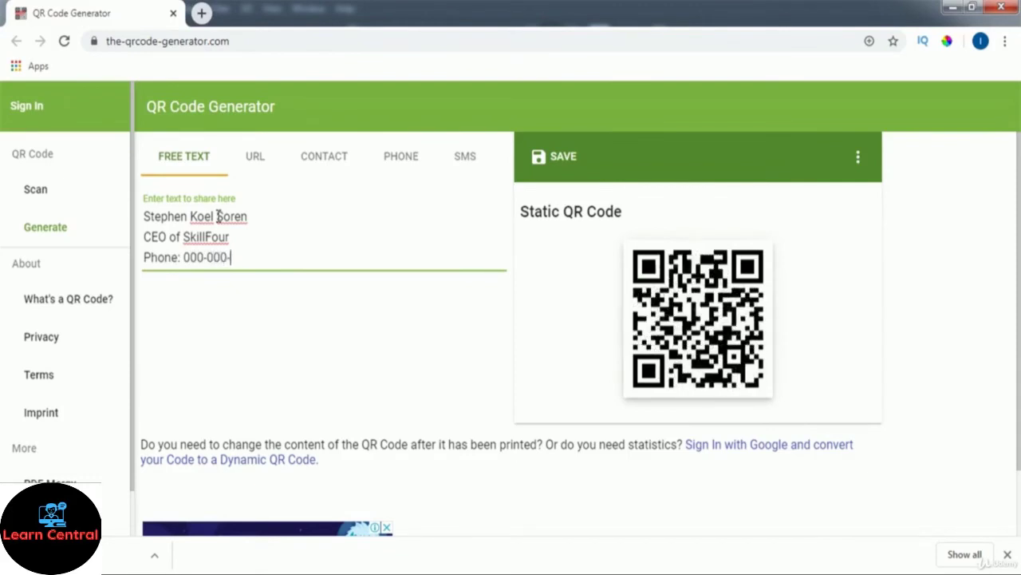
pyautogui.write('0000')
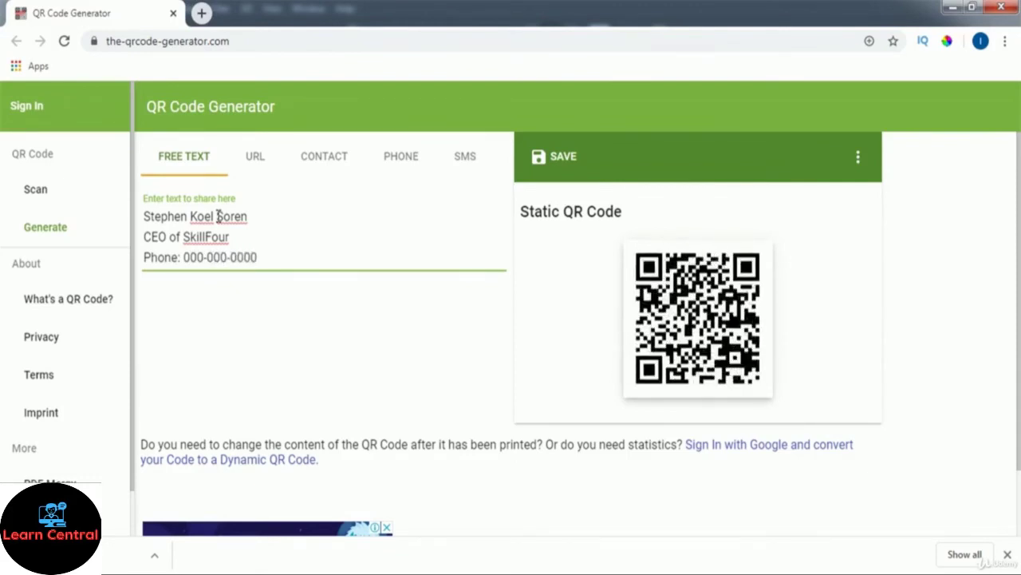
pyautogui.press('Return')
pyautogui.write('Ema')
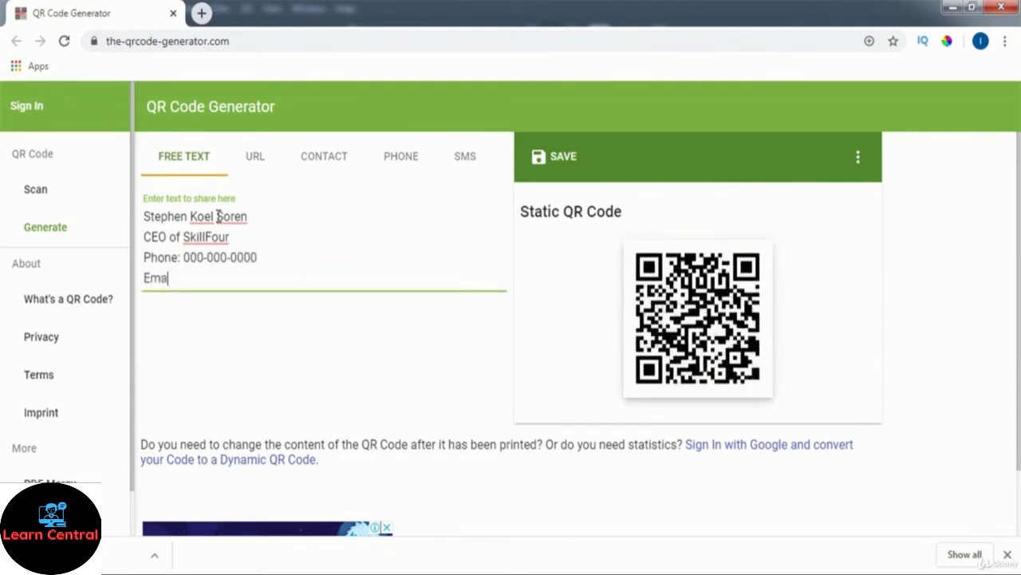
pyautogui.write('il: ')
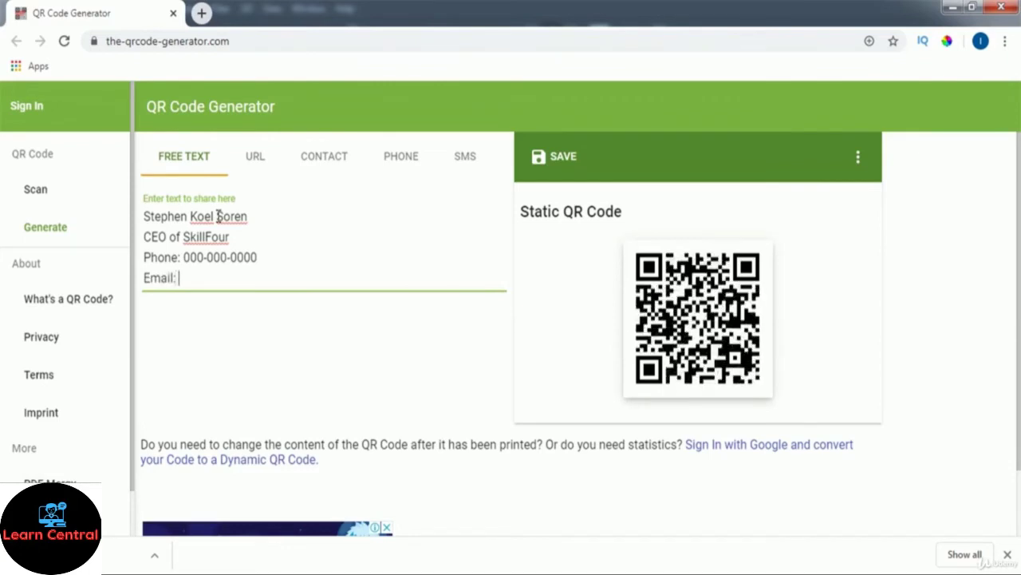
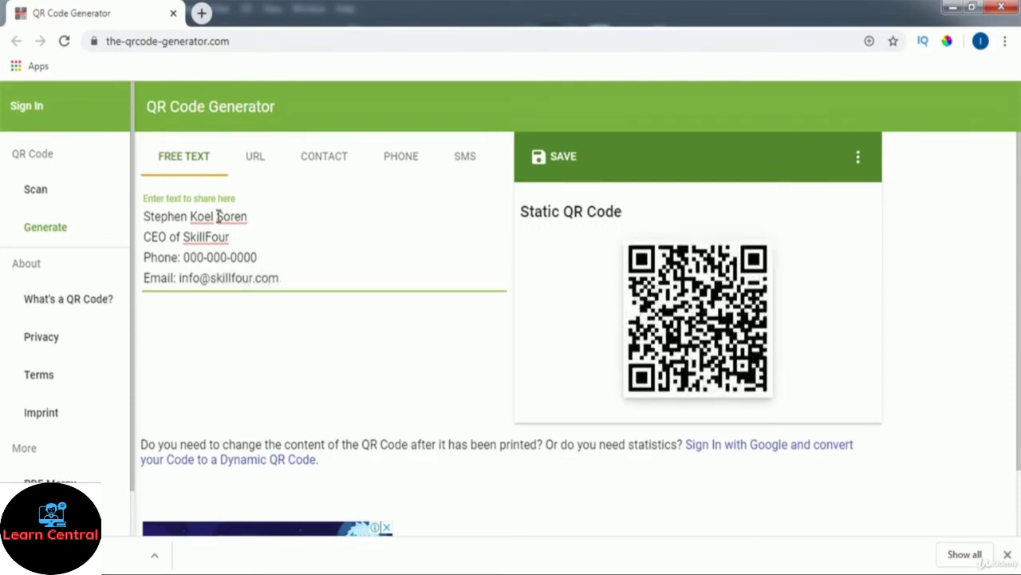
pyautogui.press('Return')
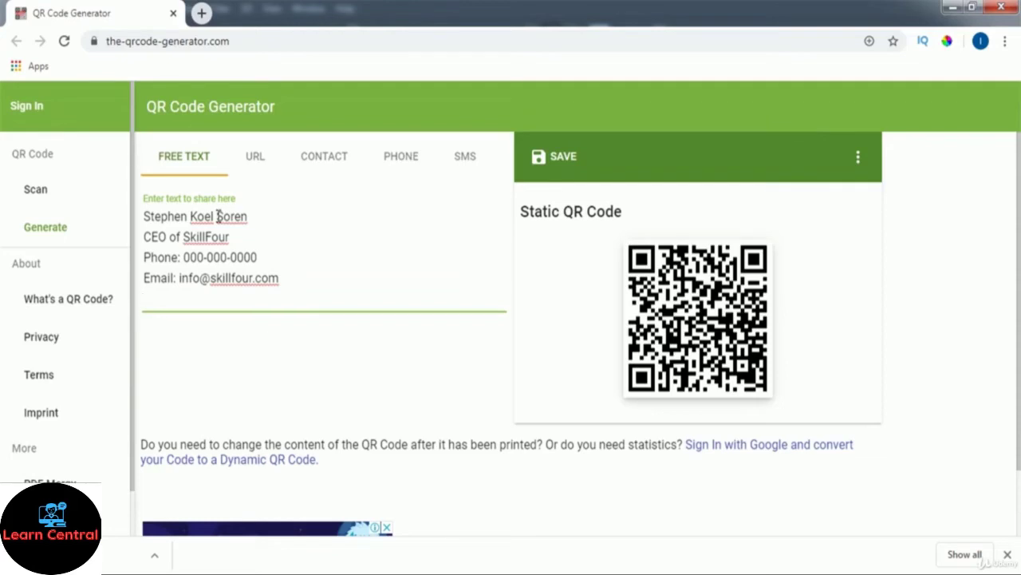
pyautogui.write('Face')
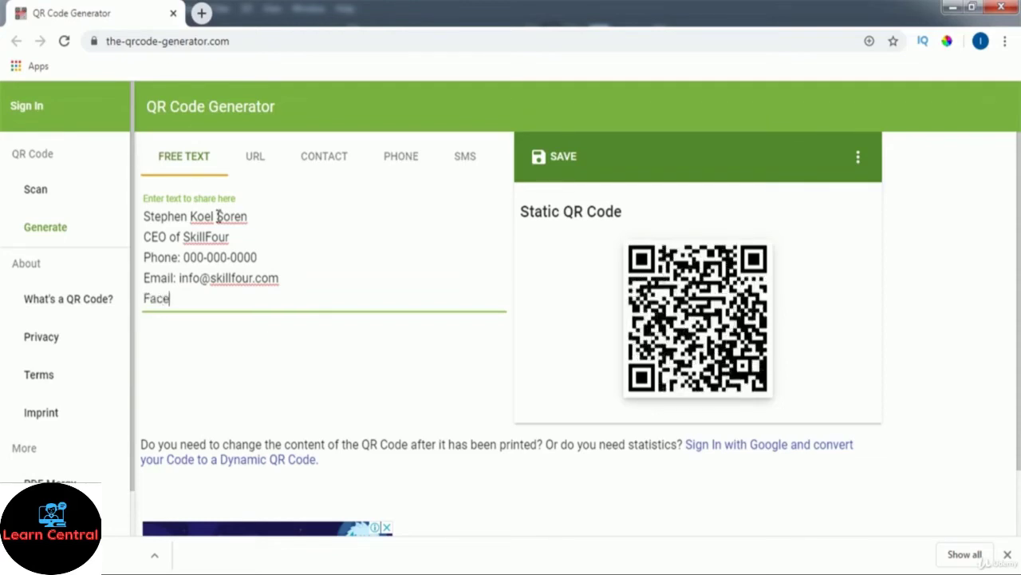
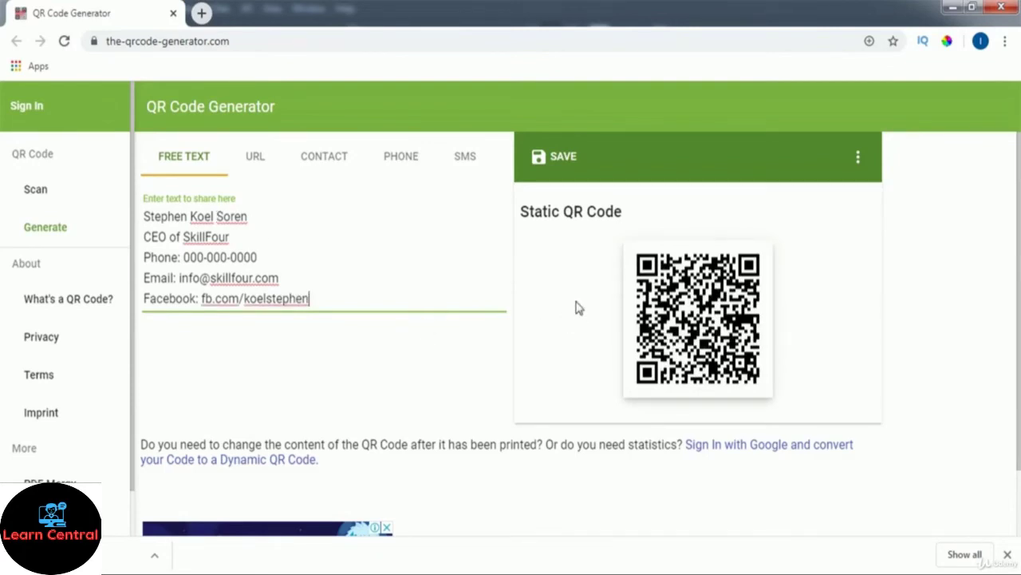
# Step: Save the QR code as a PNG file named 'QR Code'
pyautogui.click(567, 166)
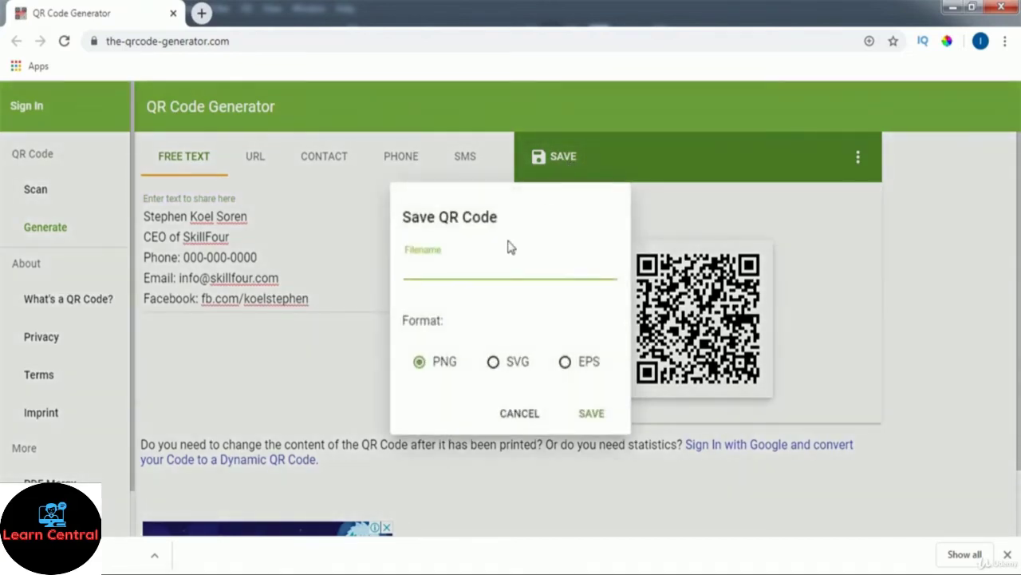
pyautogui.click(420, 365)
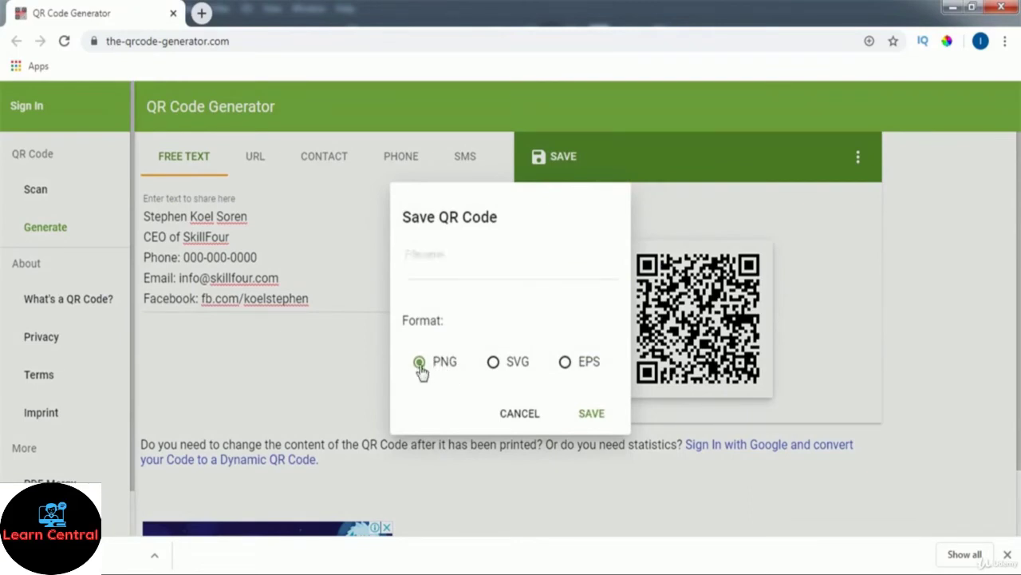
pyautogui.click(426, 273)
pyautogui.write('QR Code')
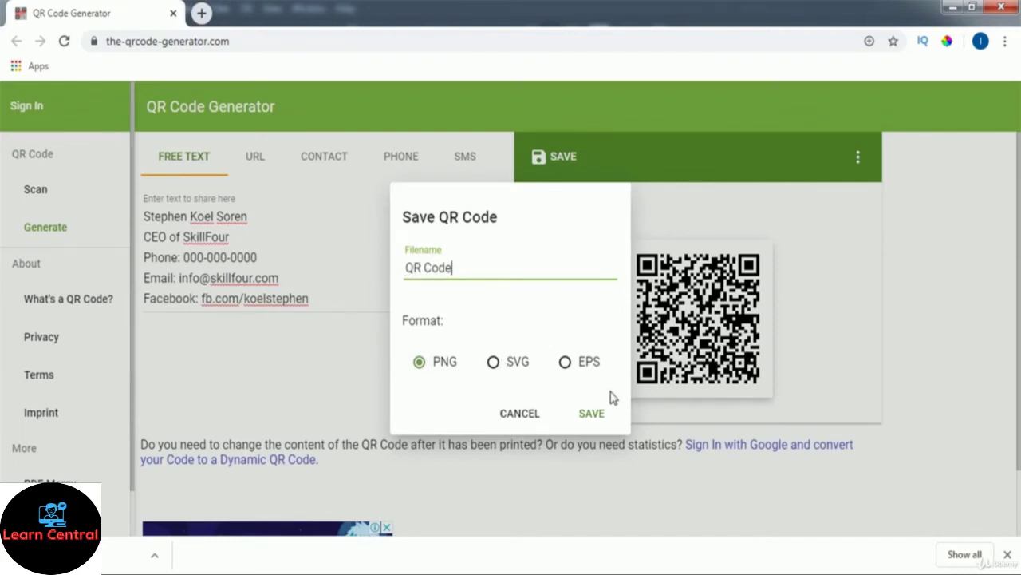
pyautogui.click(595, 415)
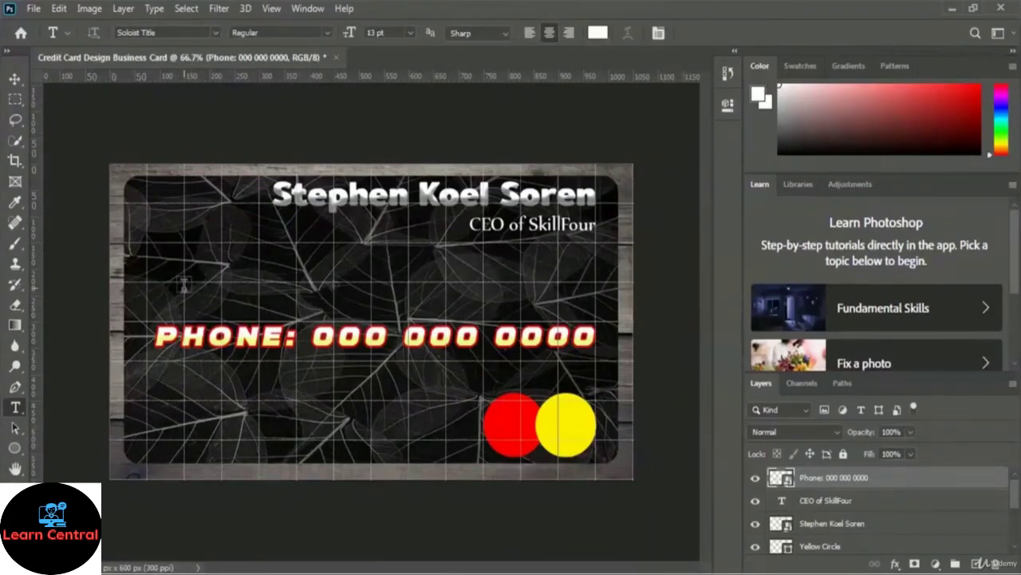
# Step: Place the saved QR Code image into the card as an embedded layer
pyautogui.click(35, 9)
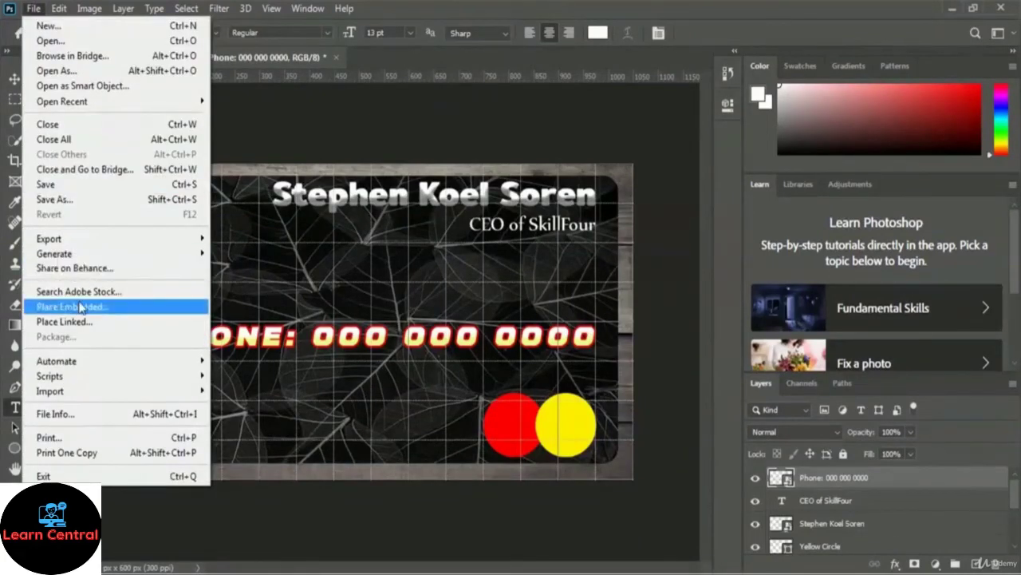
pyautogui.click(134, 311)
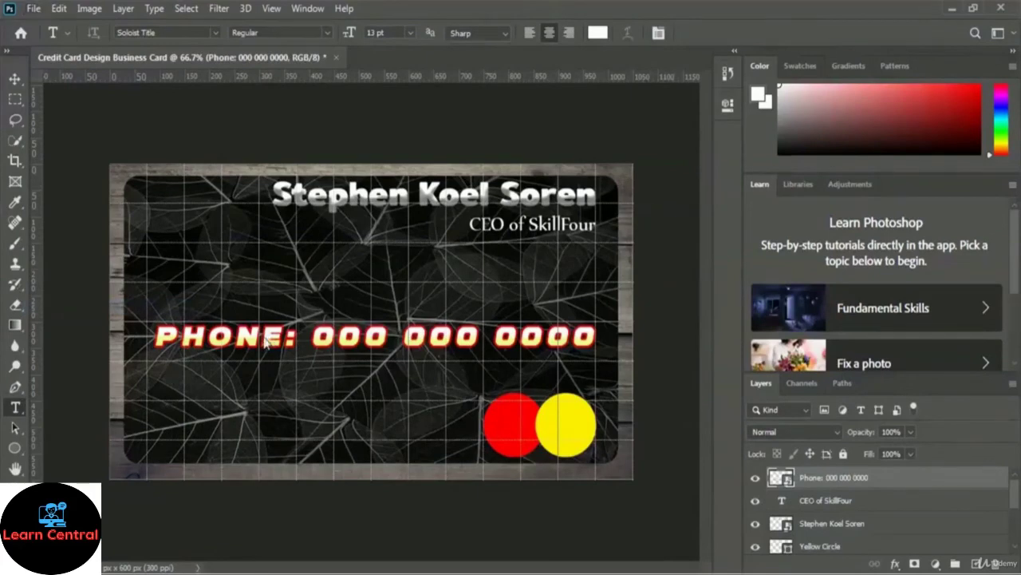
pyautogui.scroll(-5, 458, 169)
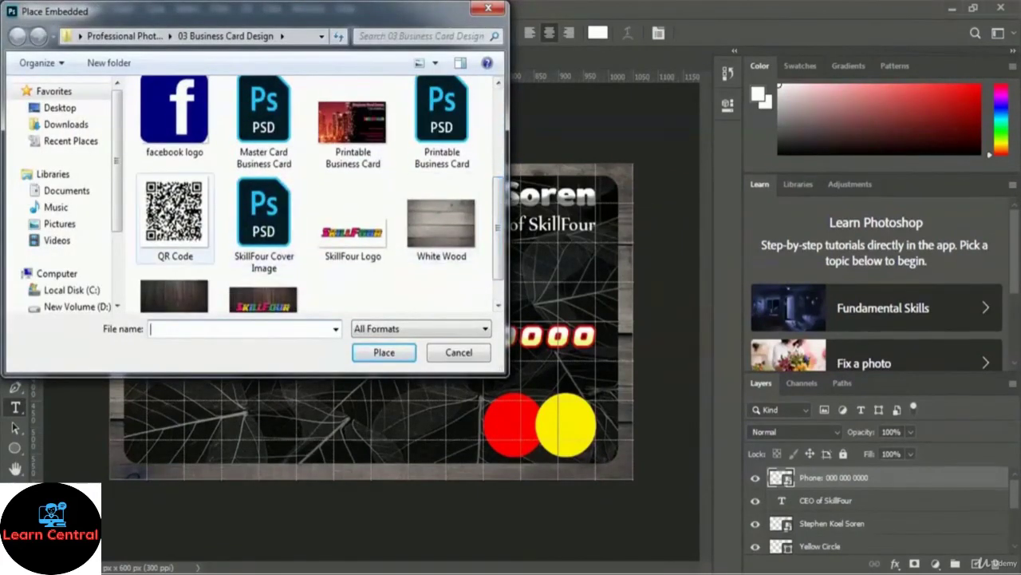
pyautogui.click(168, 228)
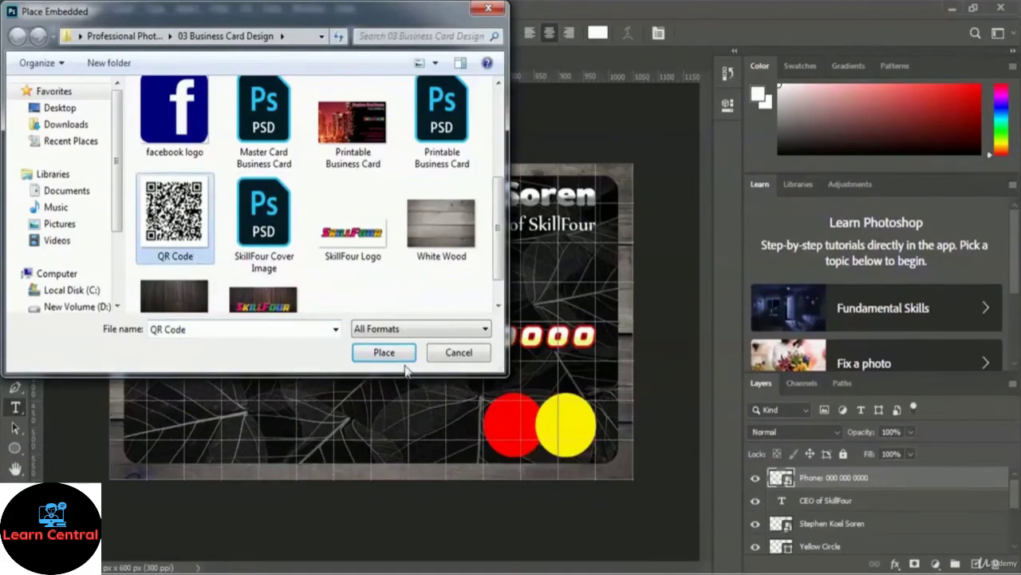
pyautogui.click(362, 360)
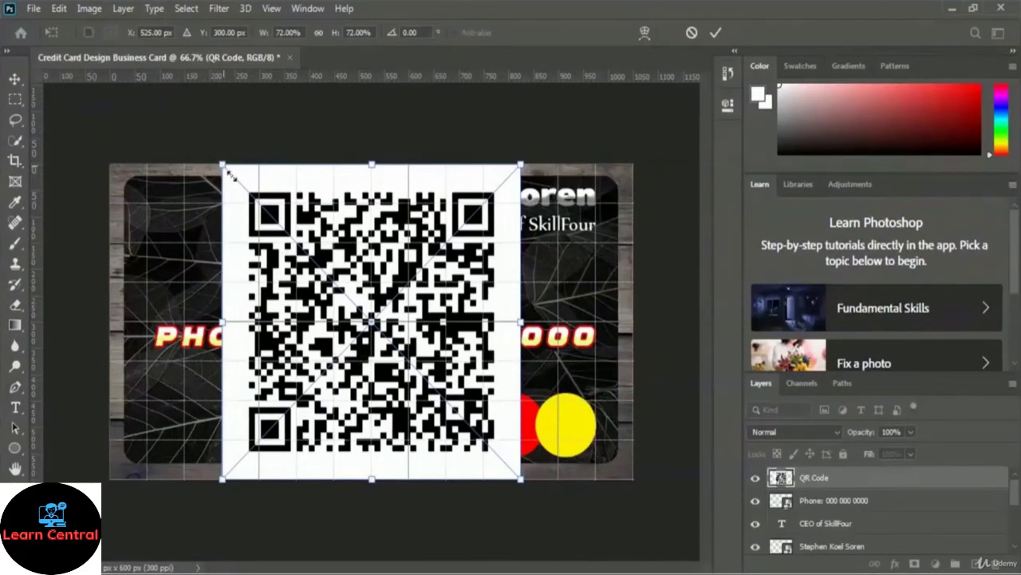
# Step: Scale the QR code down to about 13% and position it left, just above the phone line
pyautogui.moveTo(227, 171); pyautogui.dragTo(447, 402)
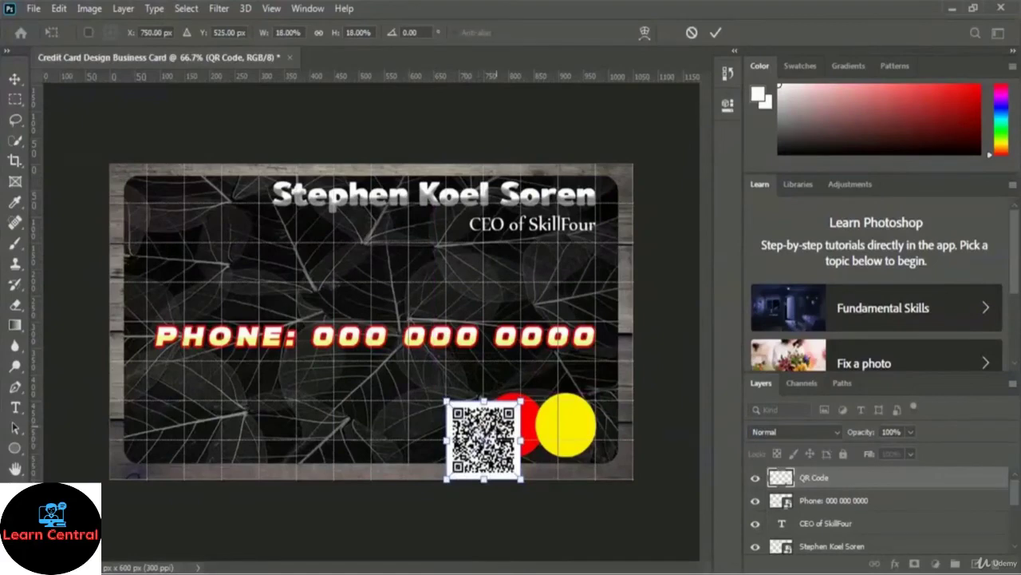
pyautogui.moveTo(491, 428); pyautogui.dragTo(211, 267)
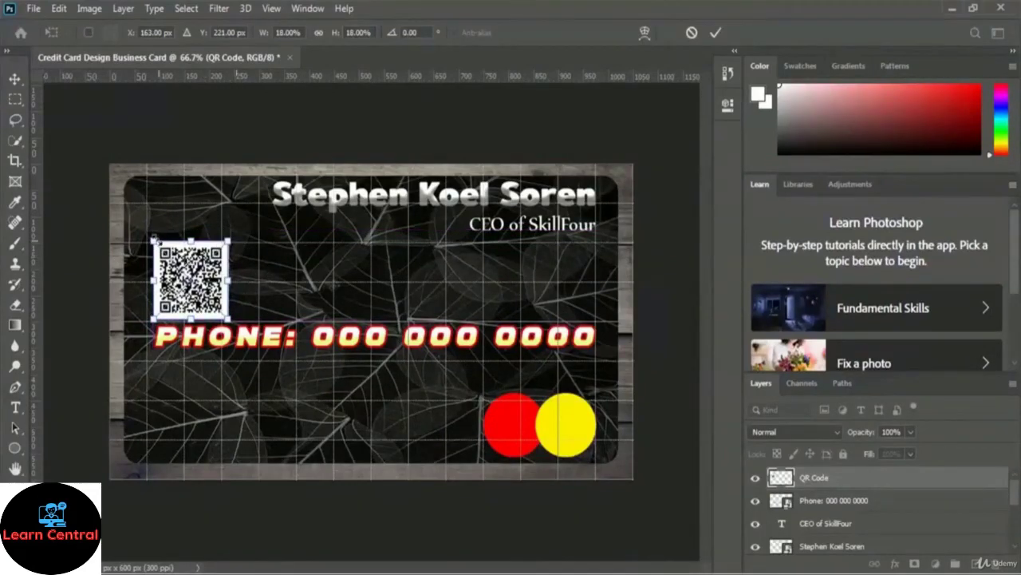
pyautogui.moveTo(152, 240); pyautogui.dragTo(195, 275)
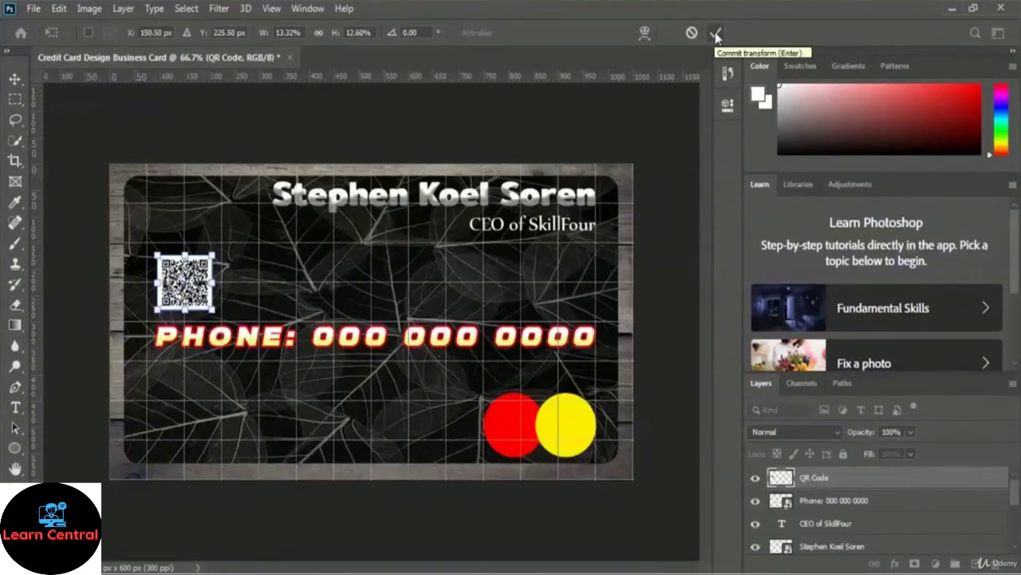
pyautogui.click(715, 33)
# Step: Switch to the Type tool, then pick the Ellipse tool
pyautogui.press('t')
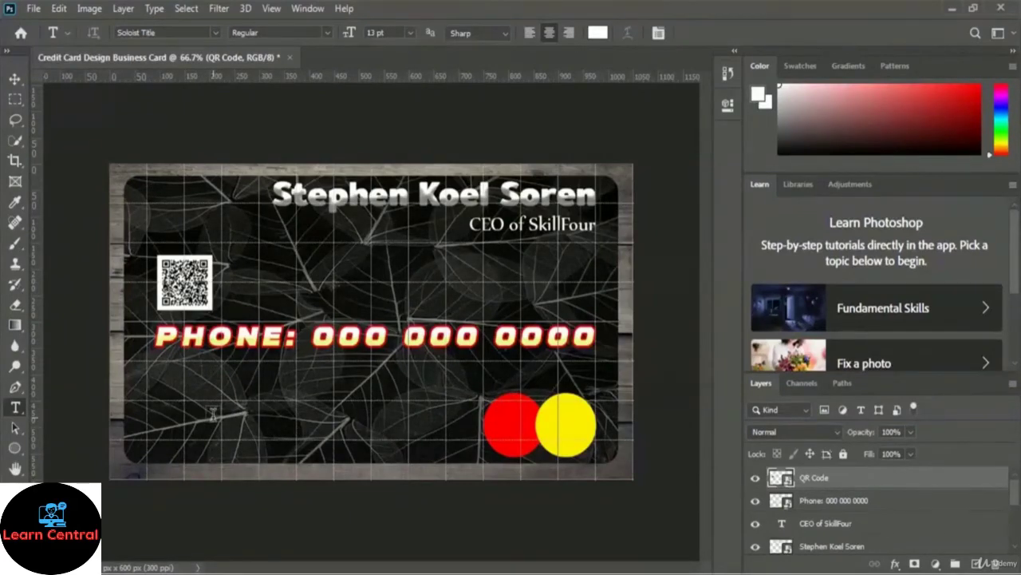
pyautogui.click(14, 448)
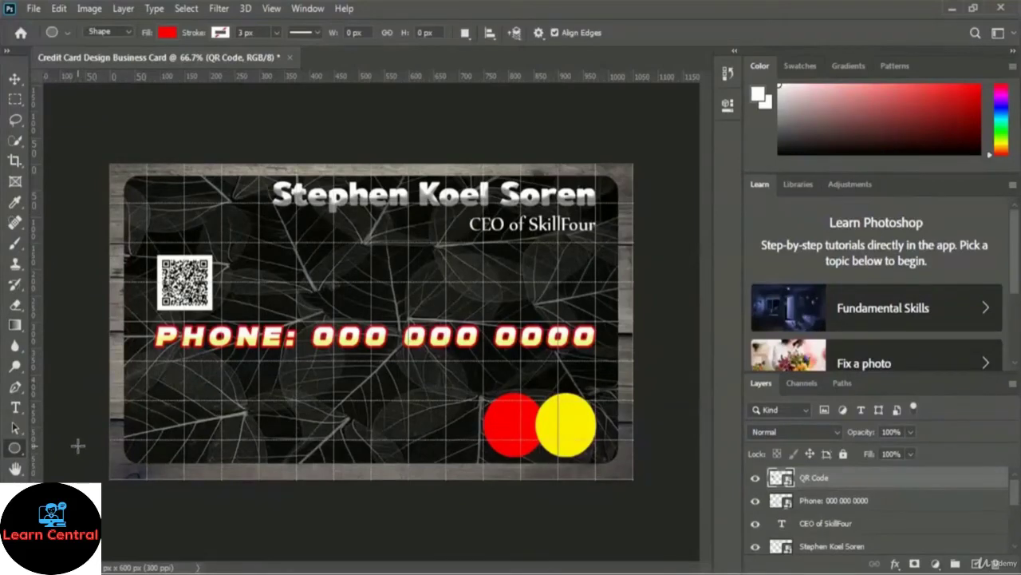
# Step: Choose the Rounded Rectangle tool with a pale pink fill colour
pyautogui.click(15, 451)
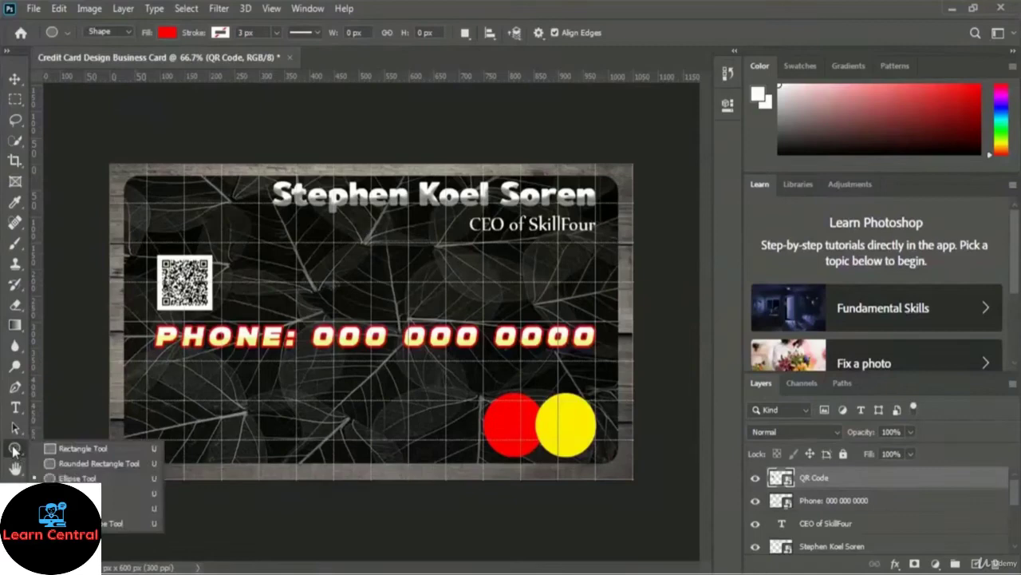
pyautogui.click(107, 465)
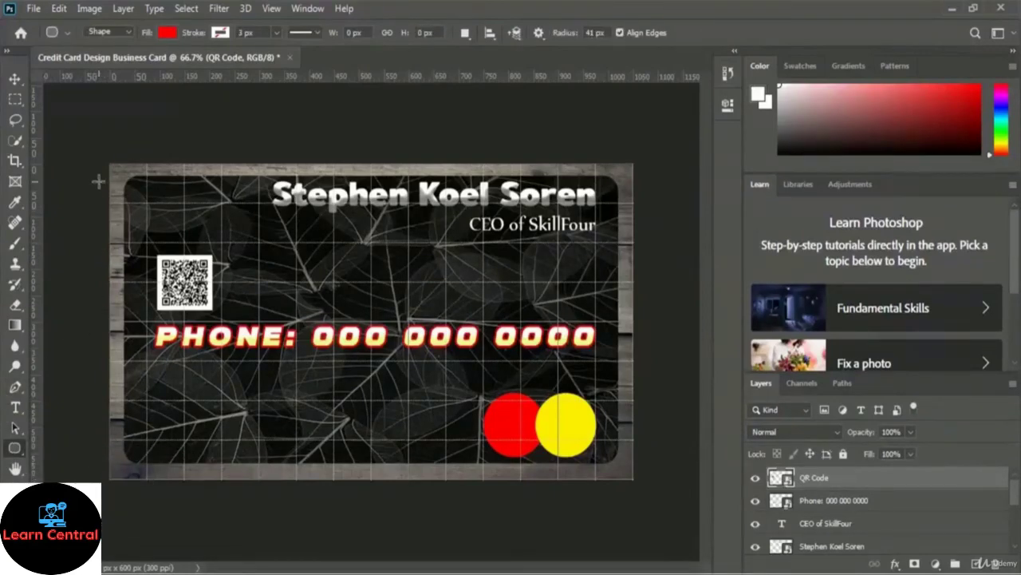
pyautogui.click(168, 34)
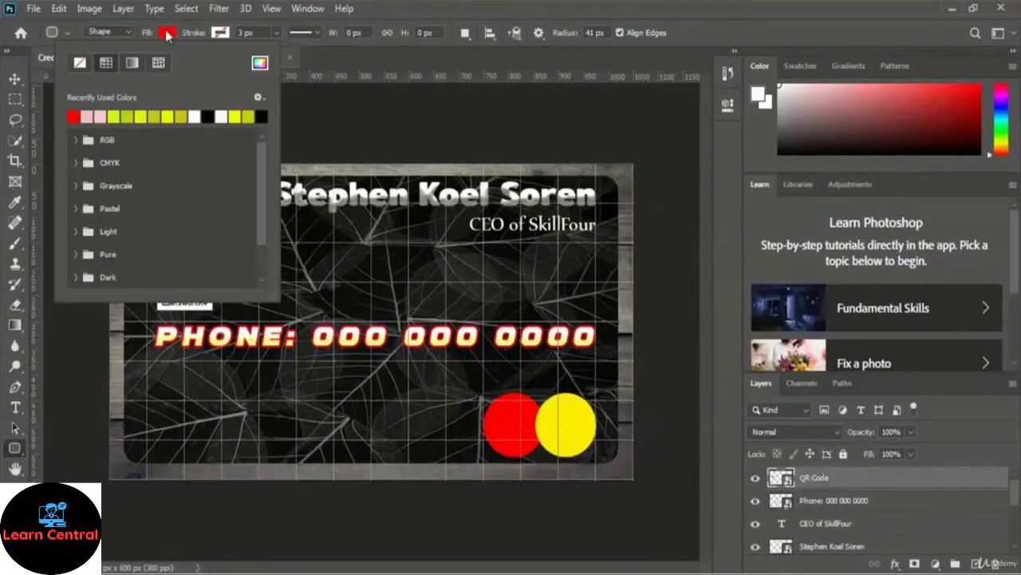
pyautogui.click(259, 63)
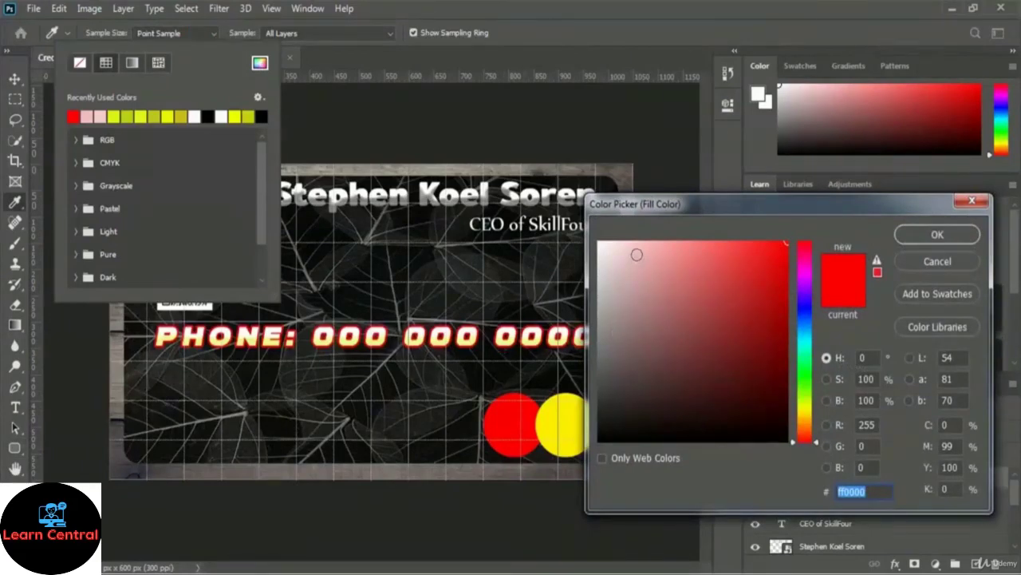
pyautogui.click(634, 253)
pyautogui.moveTo(634, 253); pyautogui.dragTo(631, 248)
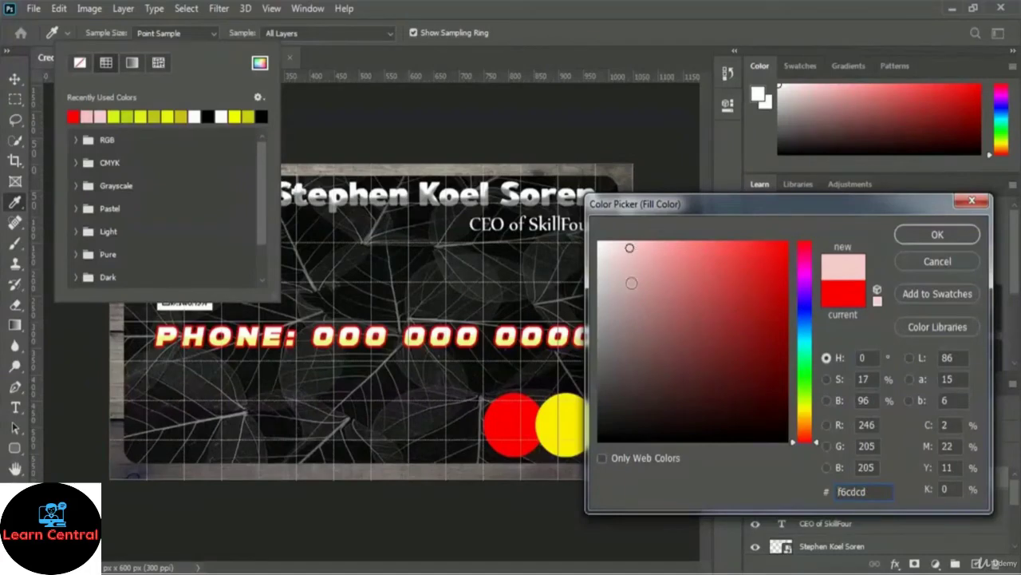
pyautogui.click(957, 239)
pyautogui.click(684, 41)
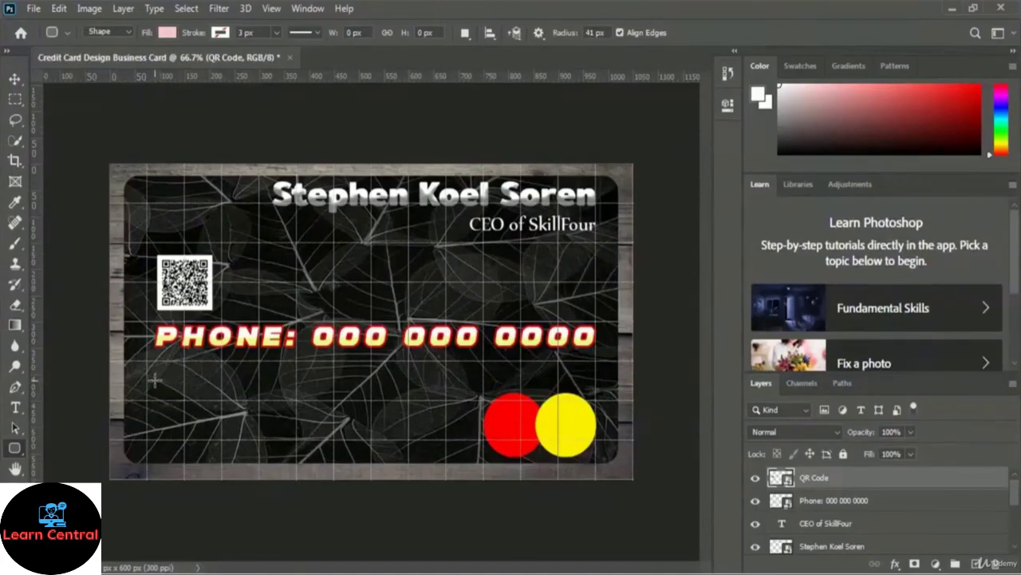
# Step: Draw a 600 × 137 px rounded bar beneath the phone number
pyautogui.moveTo(150, 382); pyautogui.dragTo(441, 451)
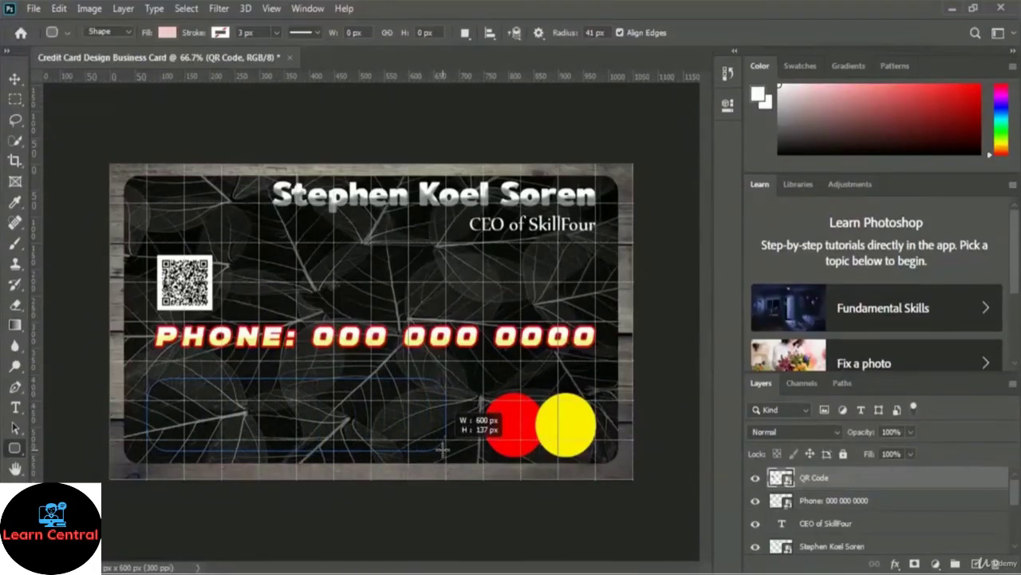
pyautogui.moveTo(442, 449); pyautogui.dragTo(443, 450)
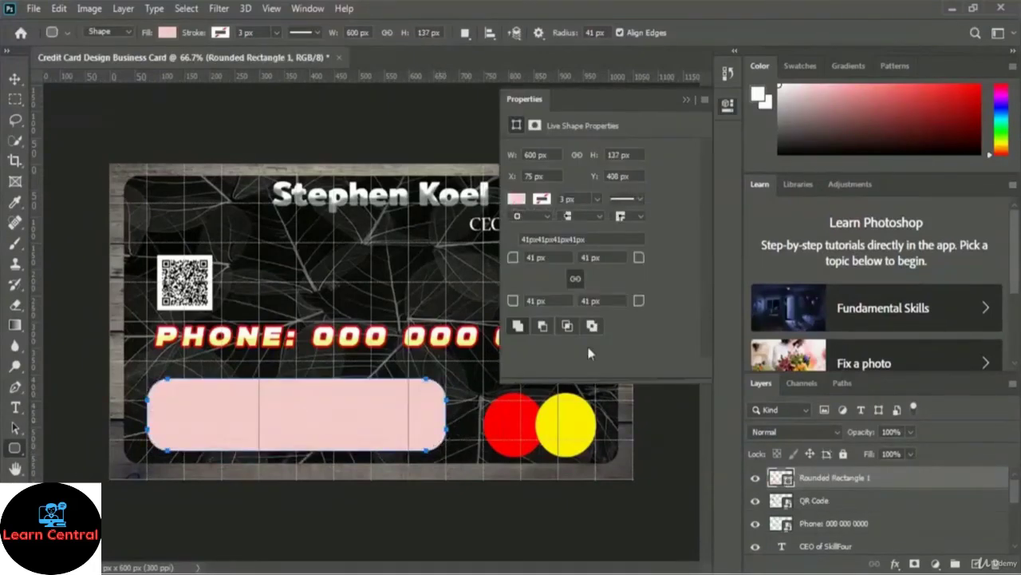
pyautogui.click(684, 100)
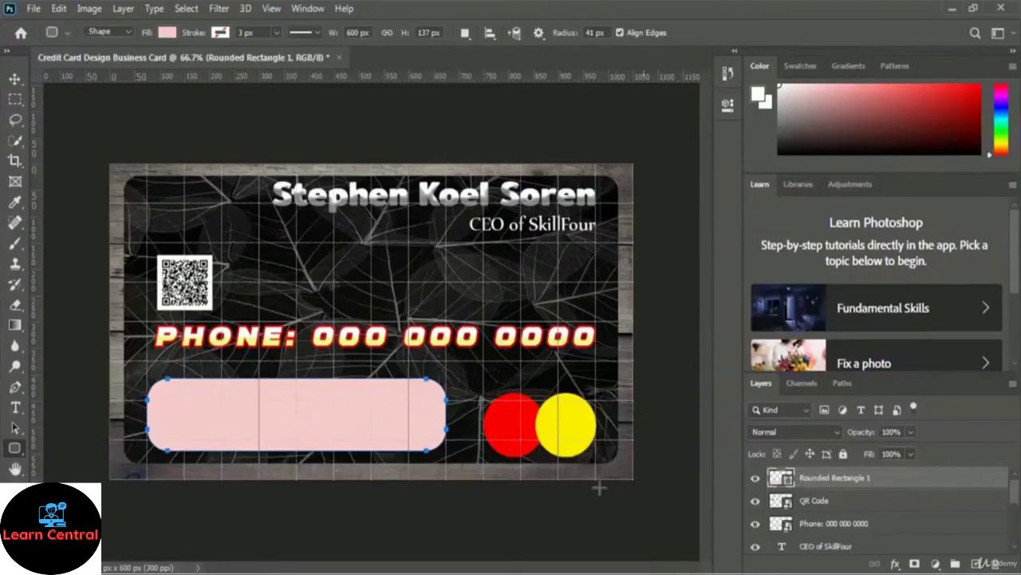
pyautogui.click(909, 430)
# Step: Set the rounded bar layer's opacity to 25%
pyautogui.moveTo(893, 449); pyautogui.dragTo(868, 450)
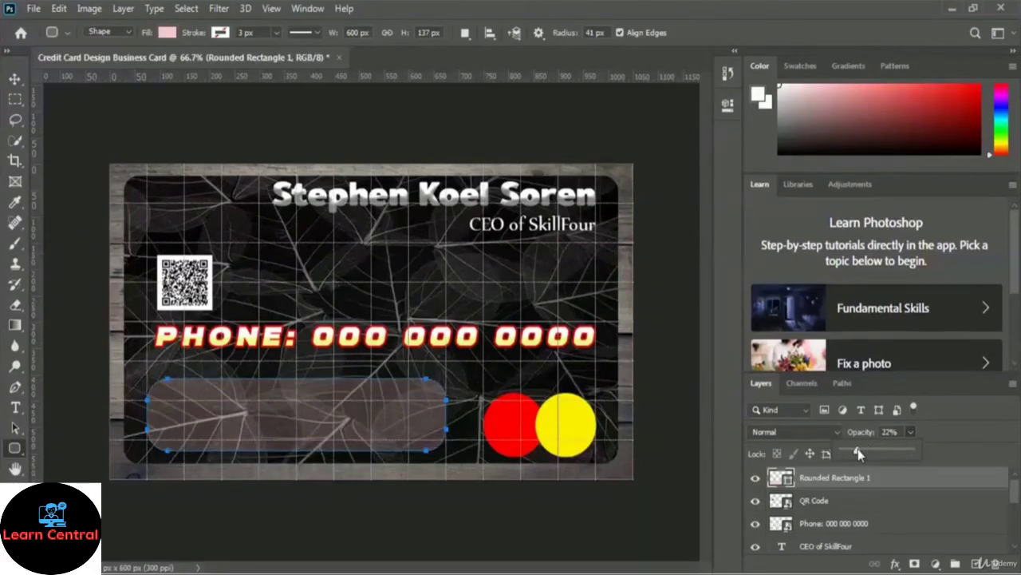
pyautogui.moveTo(856, 449); pyautogui.dragTo(859, 452)
pyautogui.click(891, 432)
pyautogui.write('25')
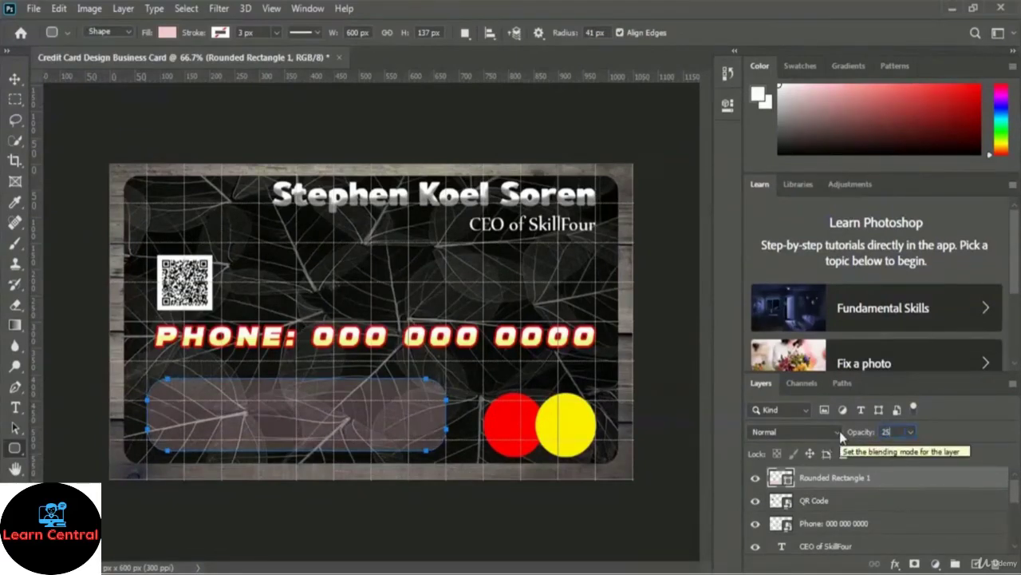
pyautogui.press('Return')
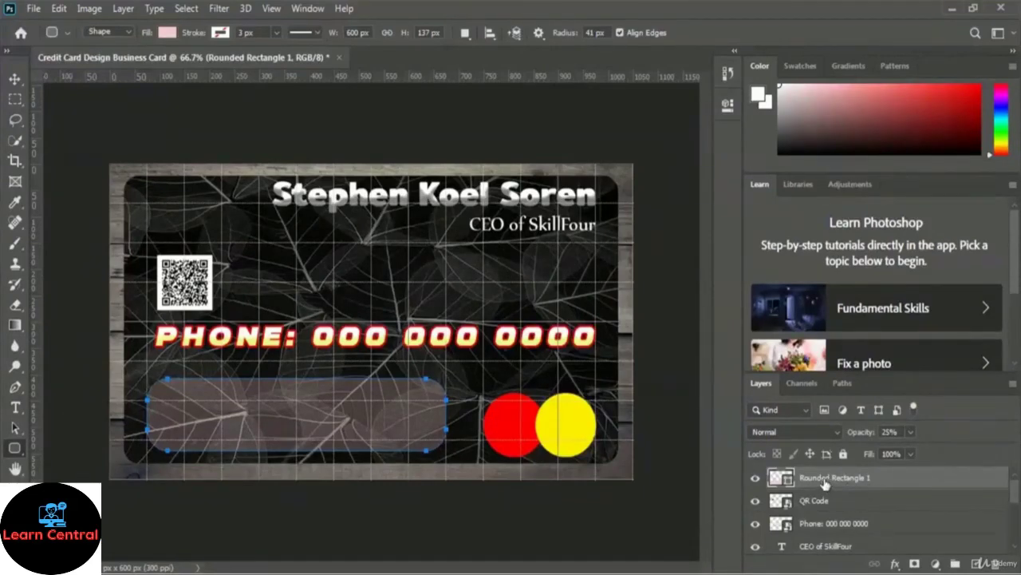
# Step: Rename the rounded rectangle layer to 'Address Bar'
pyautogui.doubleClick(824, 478)
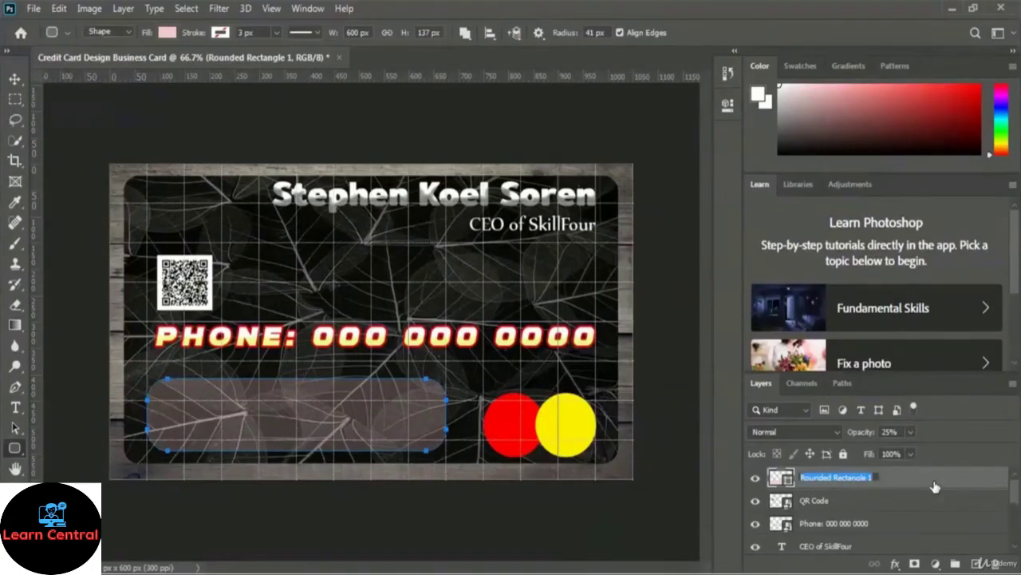
pyautogui.write('Address Bar')
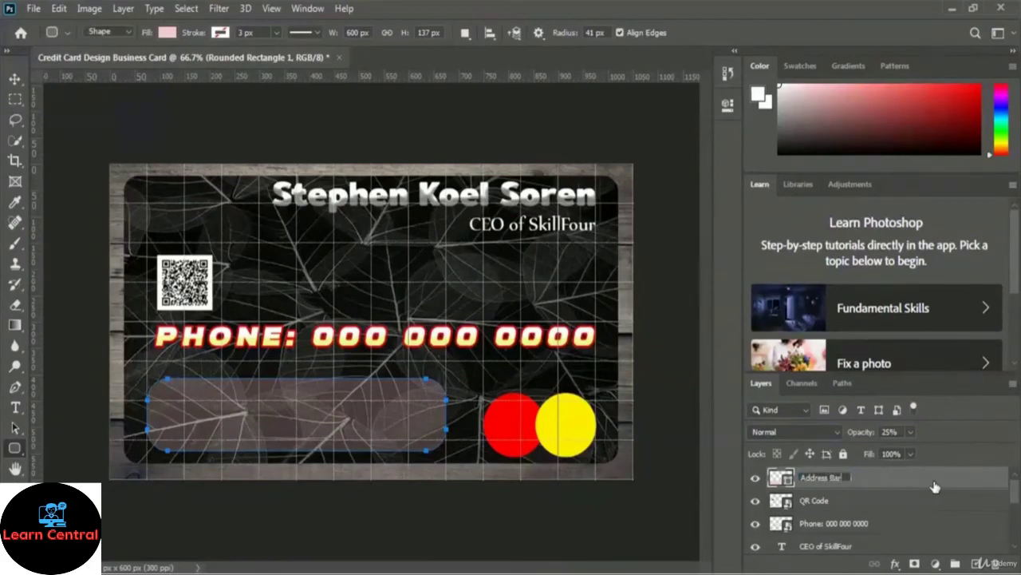
pyautogui.press('Return')
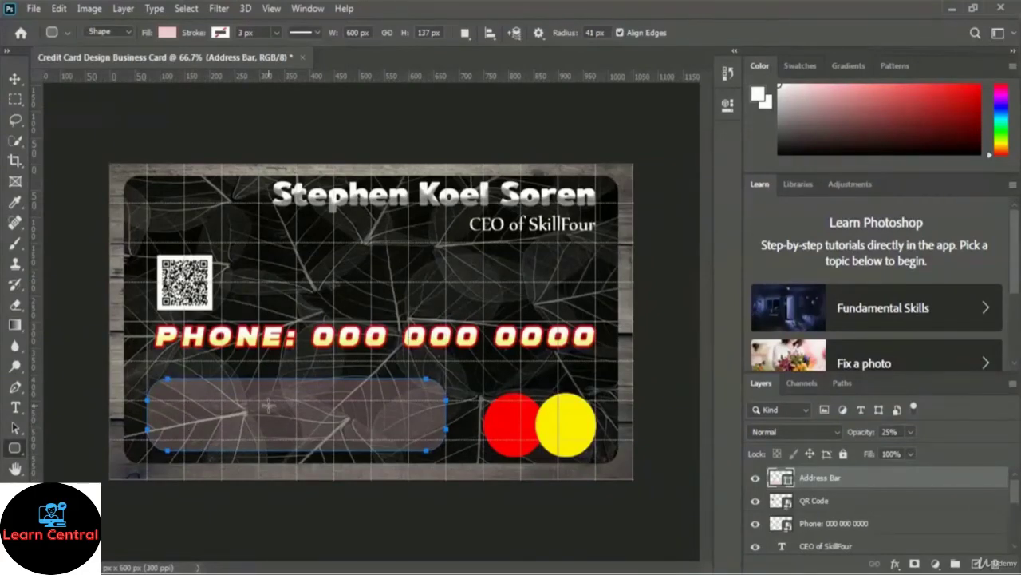
pyautogui.click(16, 408)
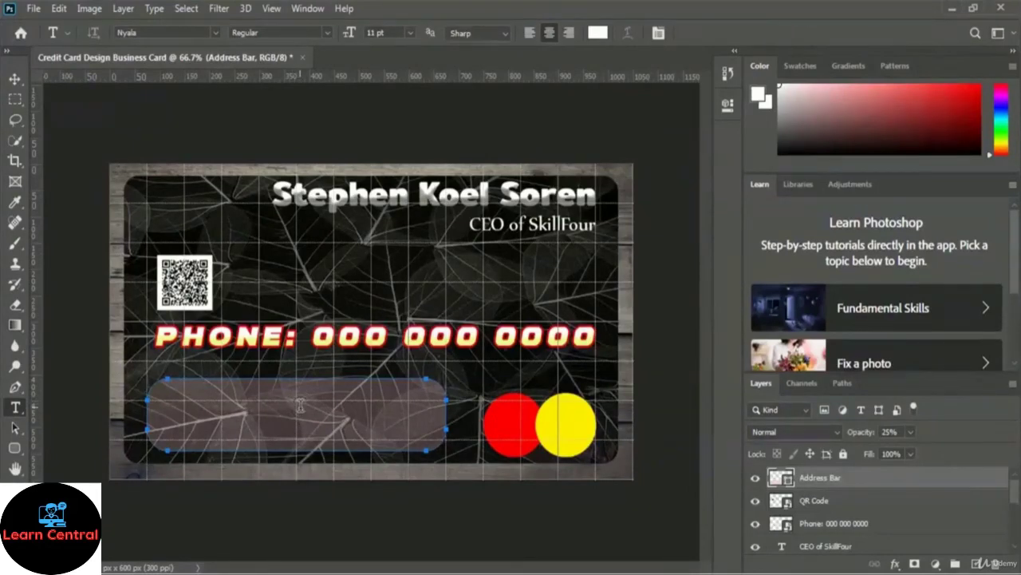
# Step: Add the postal address inside the bar as 9 pt text, broken onto two lines before the state
pyautogui.click(293, 407)
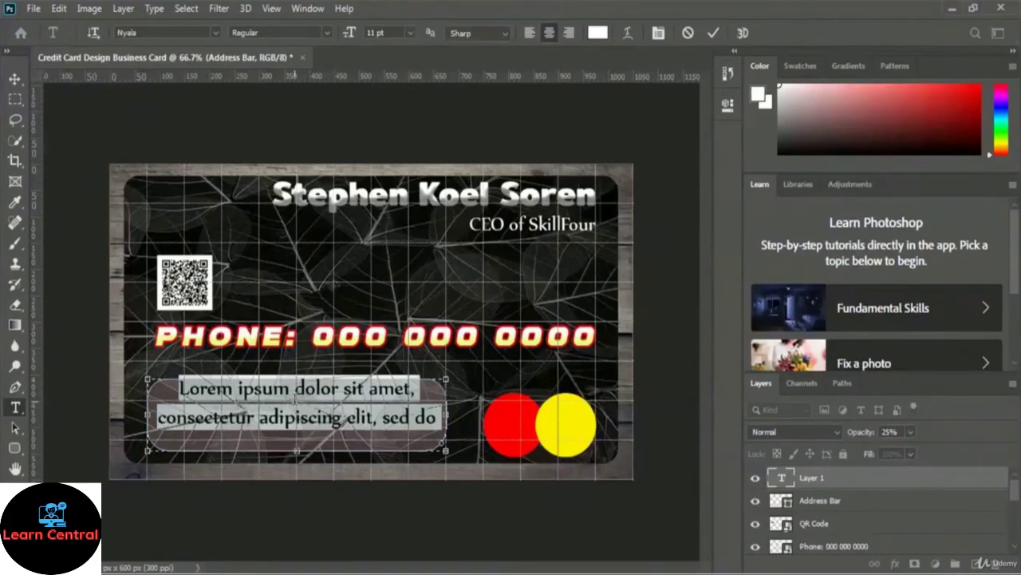
pyautogui.write('1234')
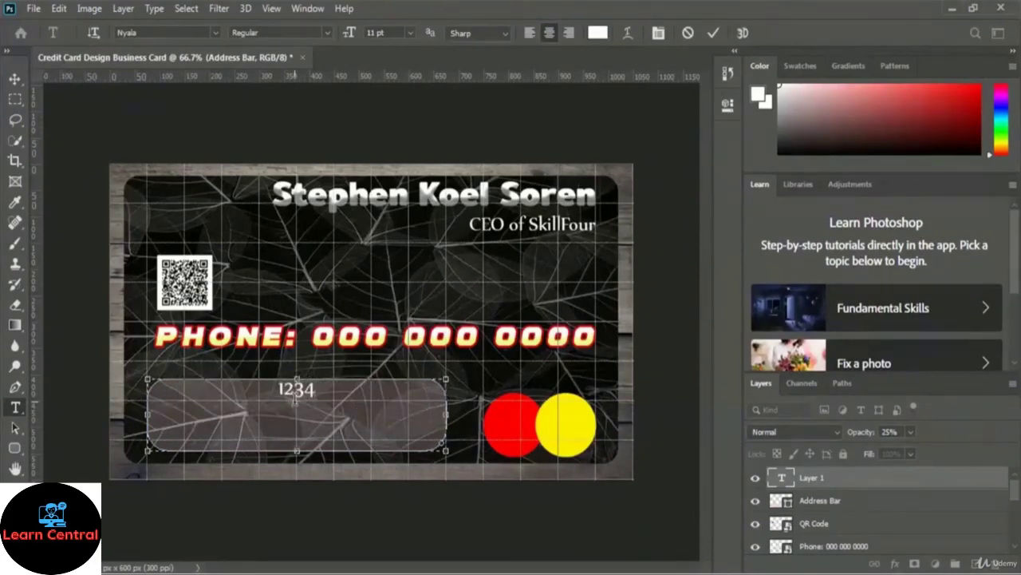
pyautogui.write(' Sprin')
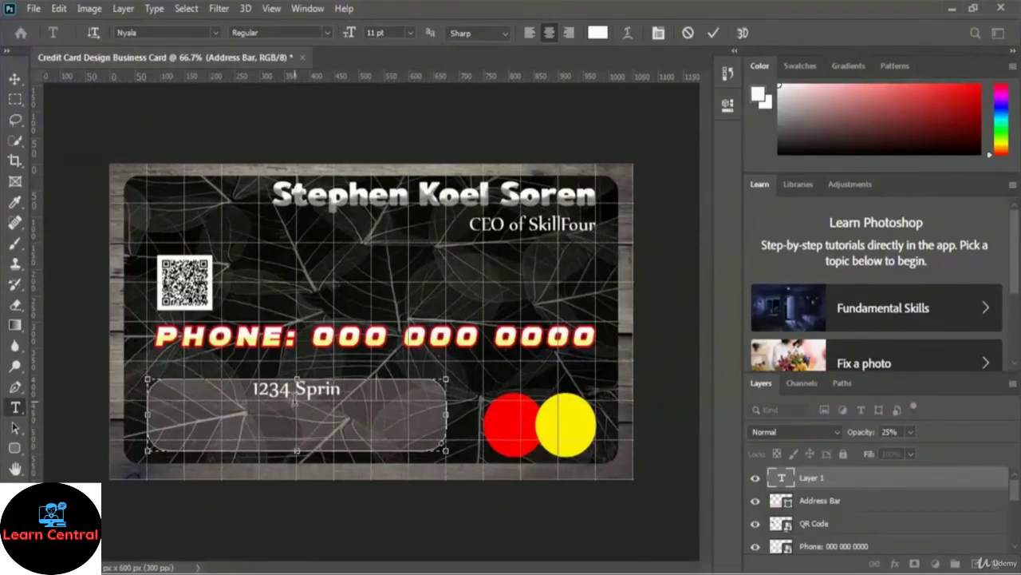
pyautogui.write('gfield Road')
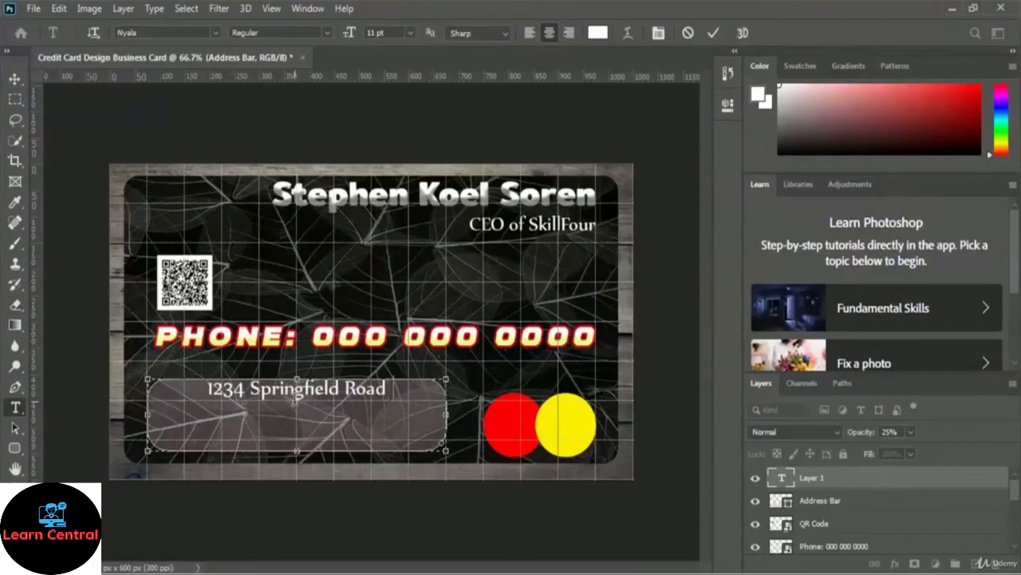
pyautogui.write(', Springfield')
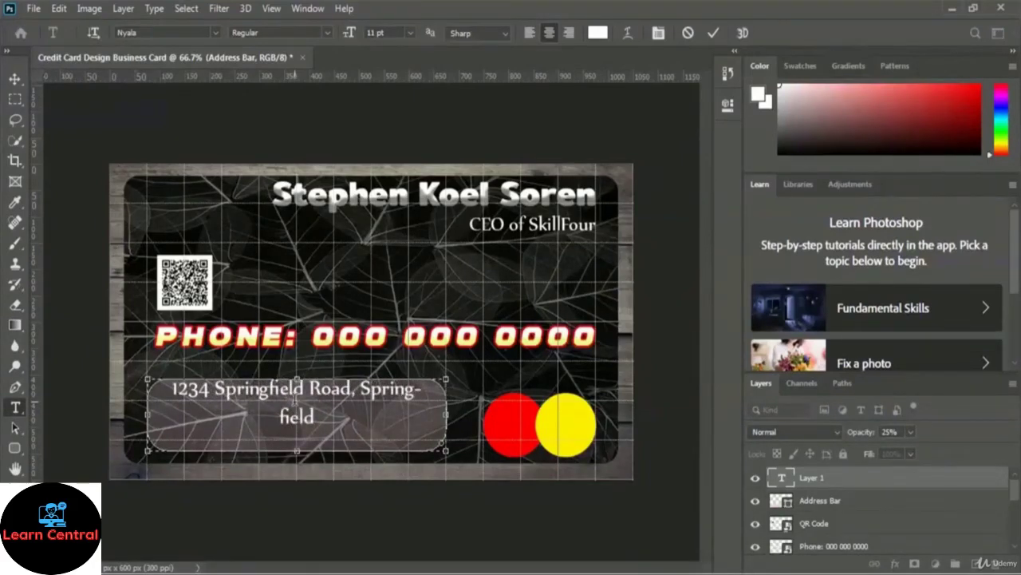
pyautogui.write(', CA')
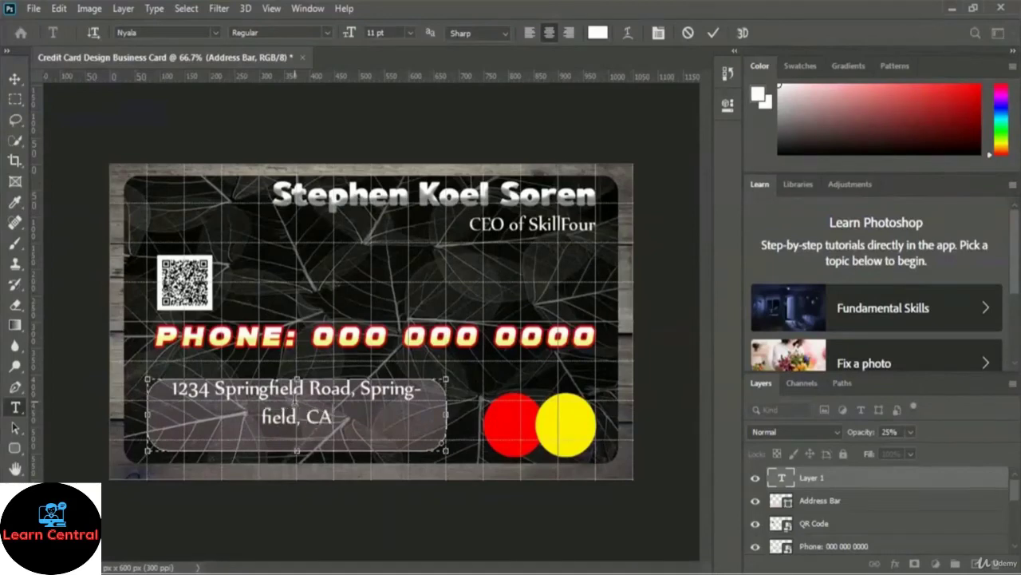
pyautogui.write(' 95370')
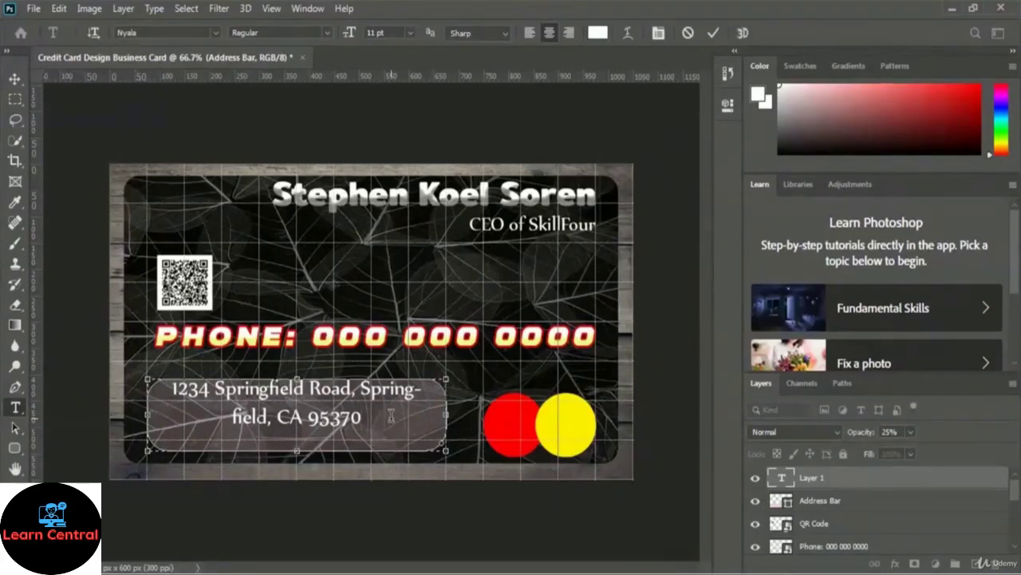
pyautogui.hotkey('ctrl', 'a')
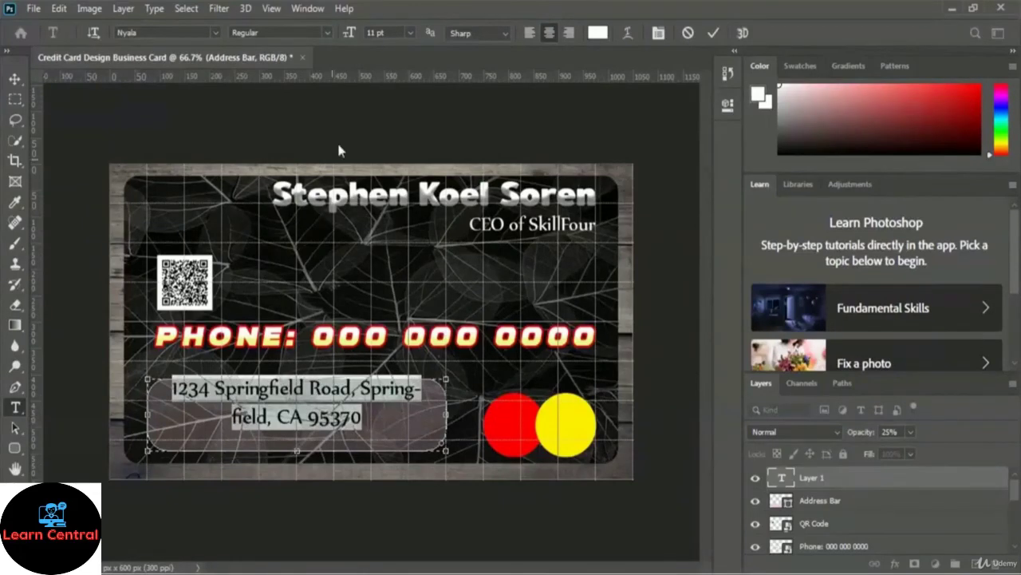
pyautogui.click(410, 34)
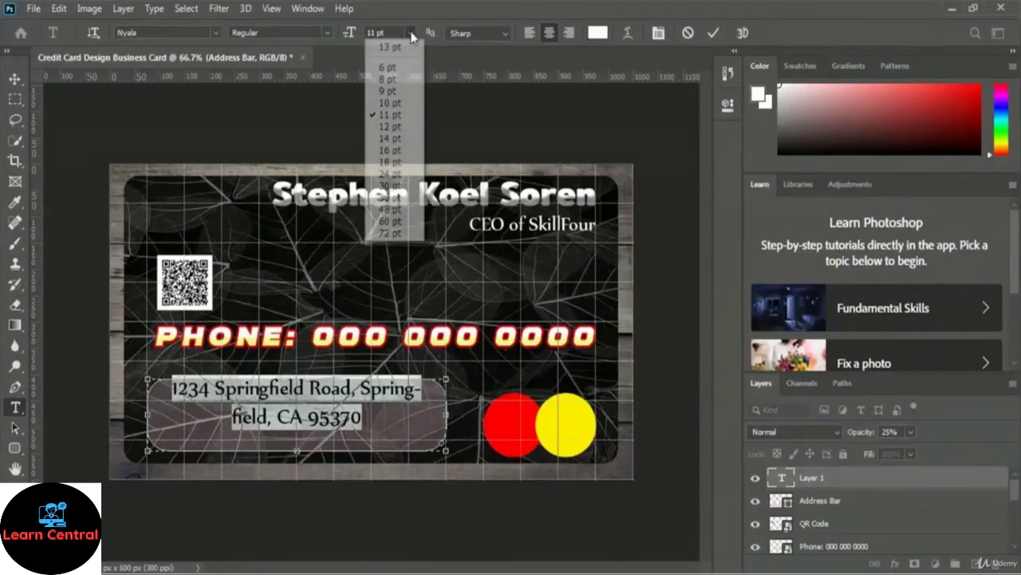
pyautogui.click(399, 91)
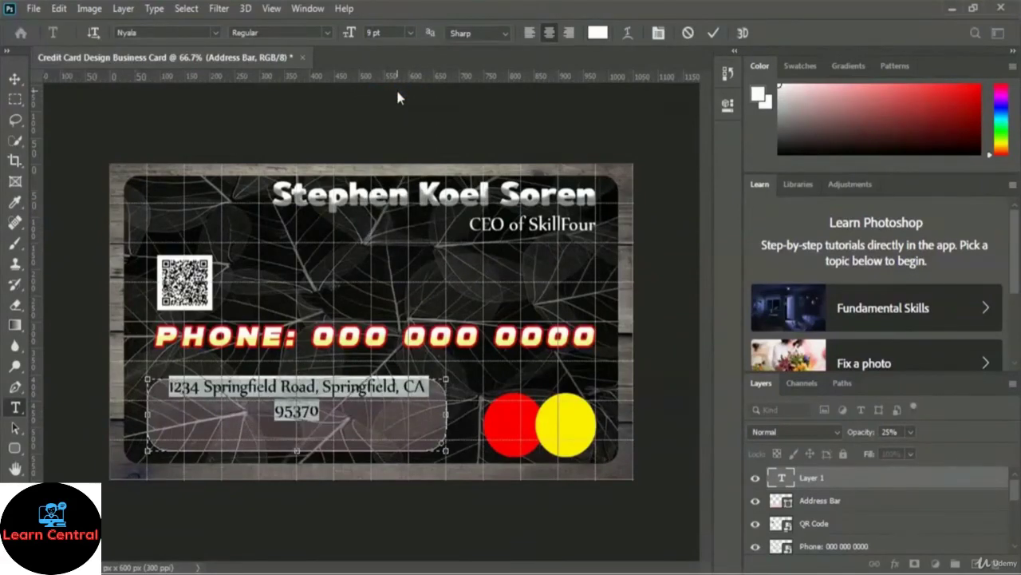
pyautogui.click(402, 389)
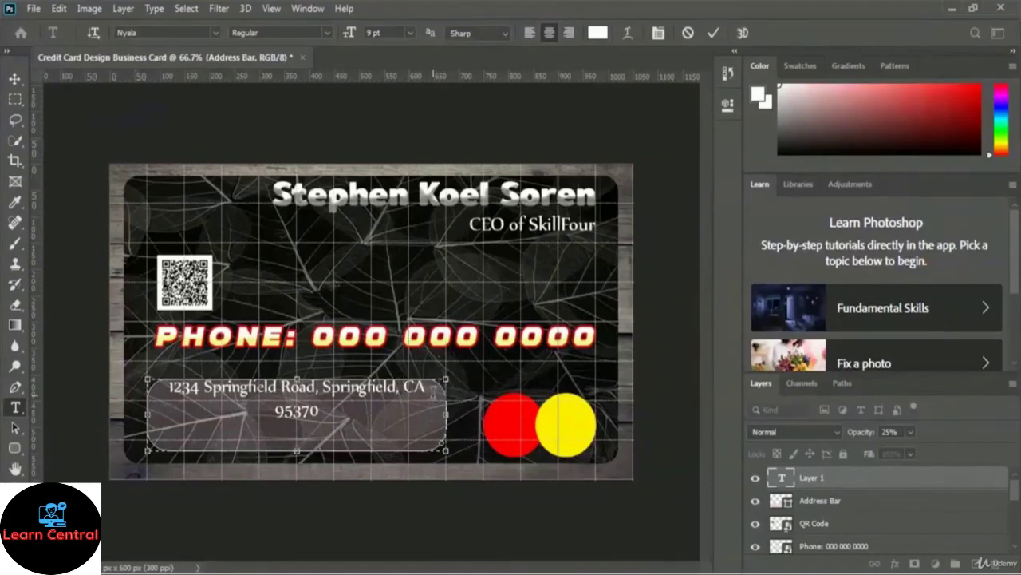
pyautogui.press('Return')
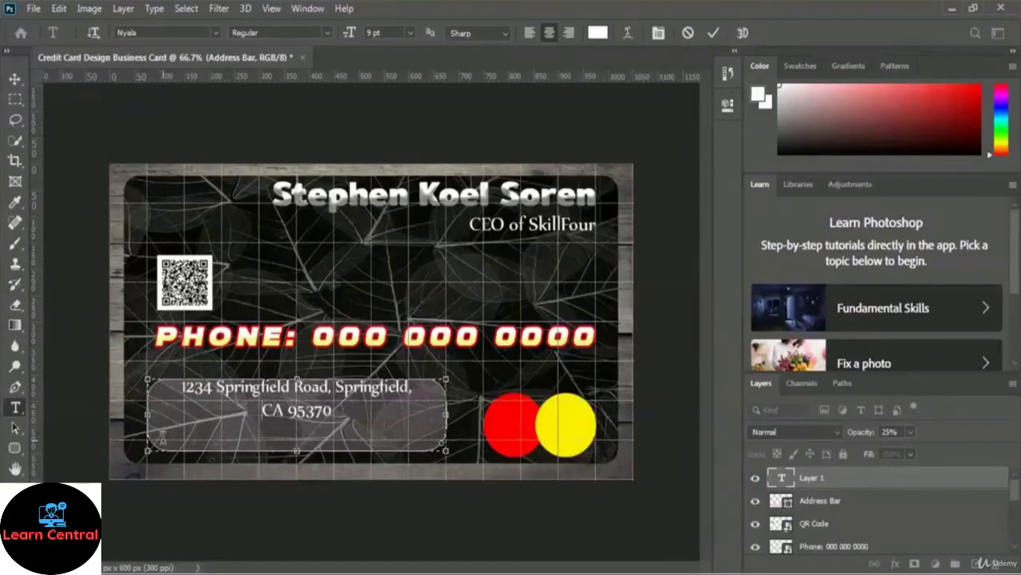
pyautogui.click(715, 33)
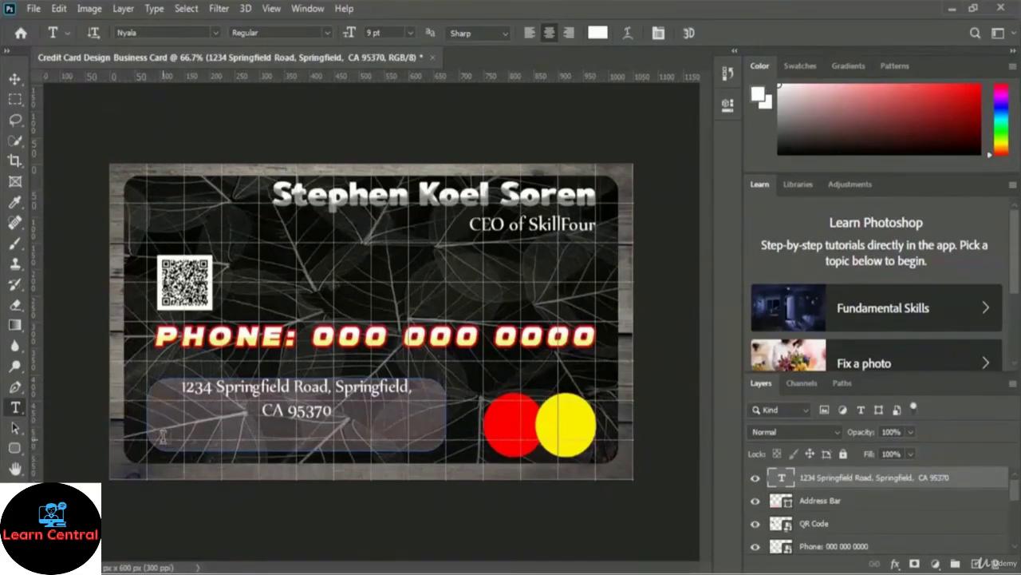
pyautogui.click(162, 438)
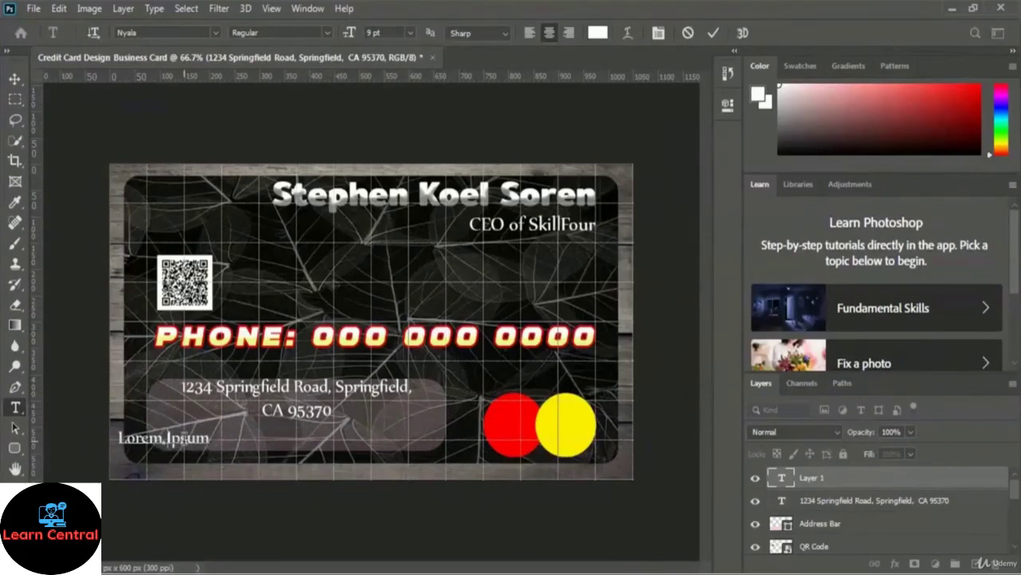
# Step: Type a 'Facebook:' line with the cardholder's profile address and commit it
pyautogui.write('Faceb')
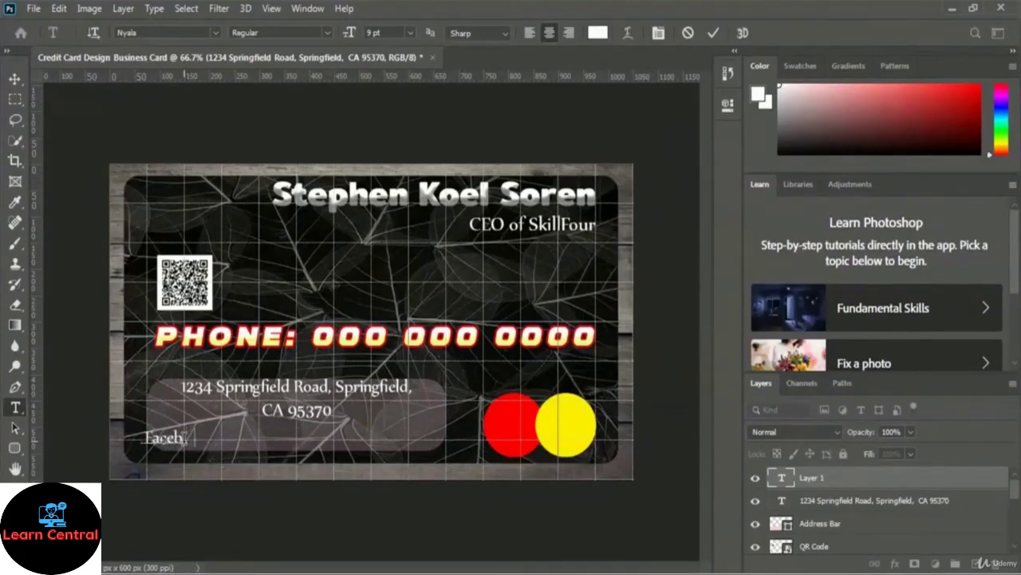
pyautogui.write('ook:')
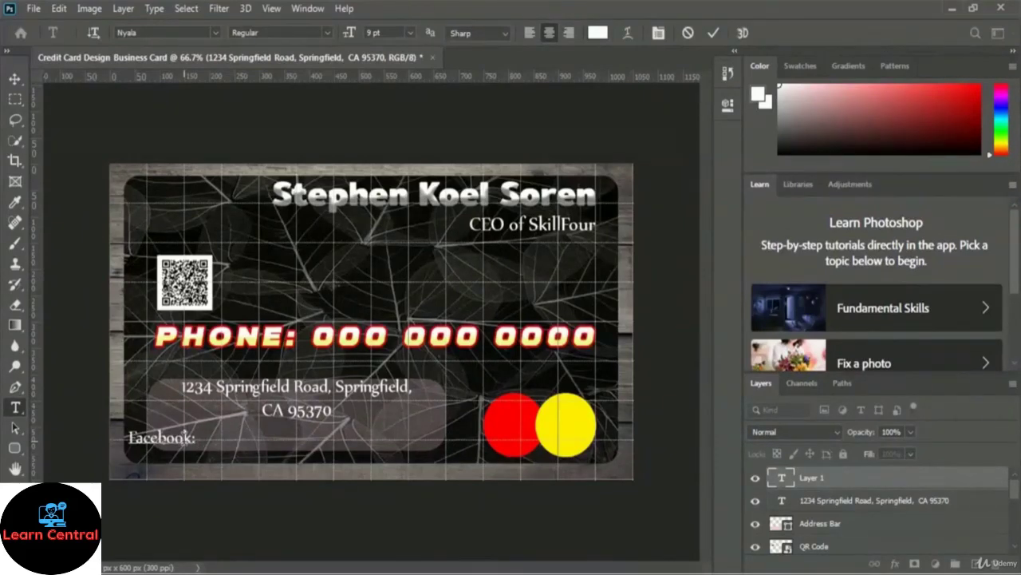
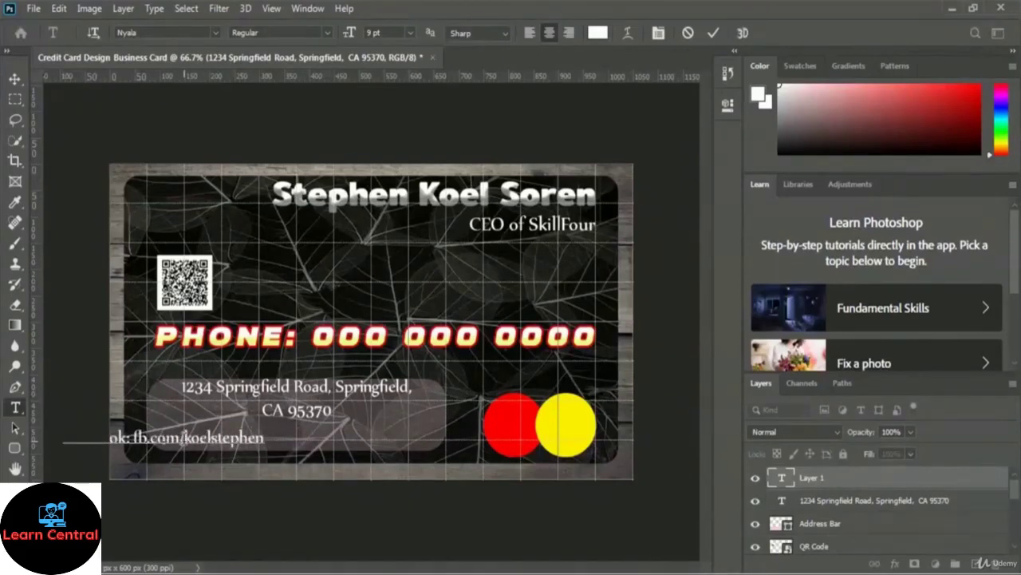
pyautogui.click(714, 35)
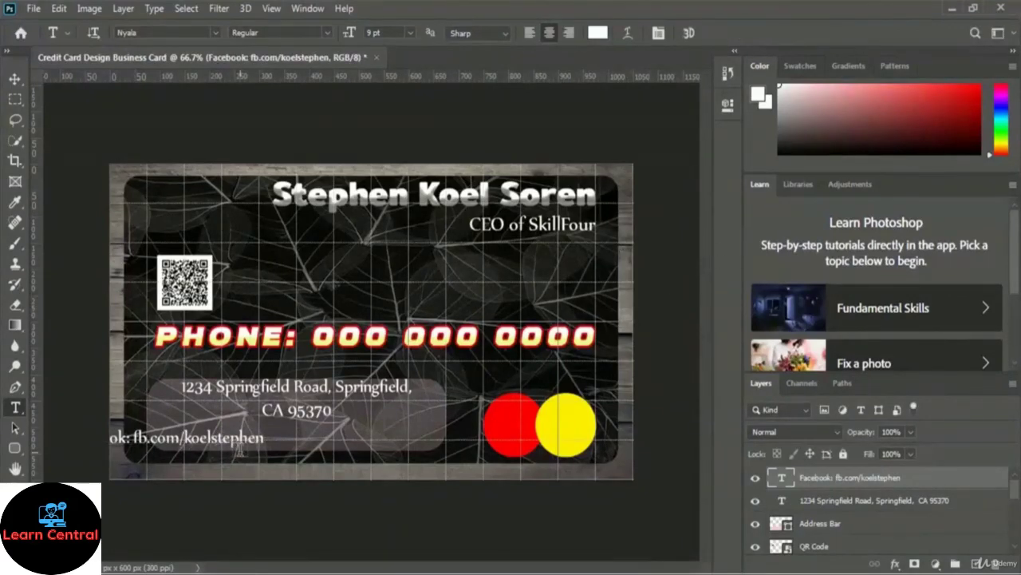
# Step: Move the Facebook text beneath the address, centred inside the bar
pyautogui.hotkey('ctrl', 't')
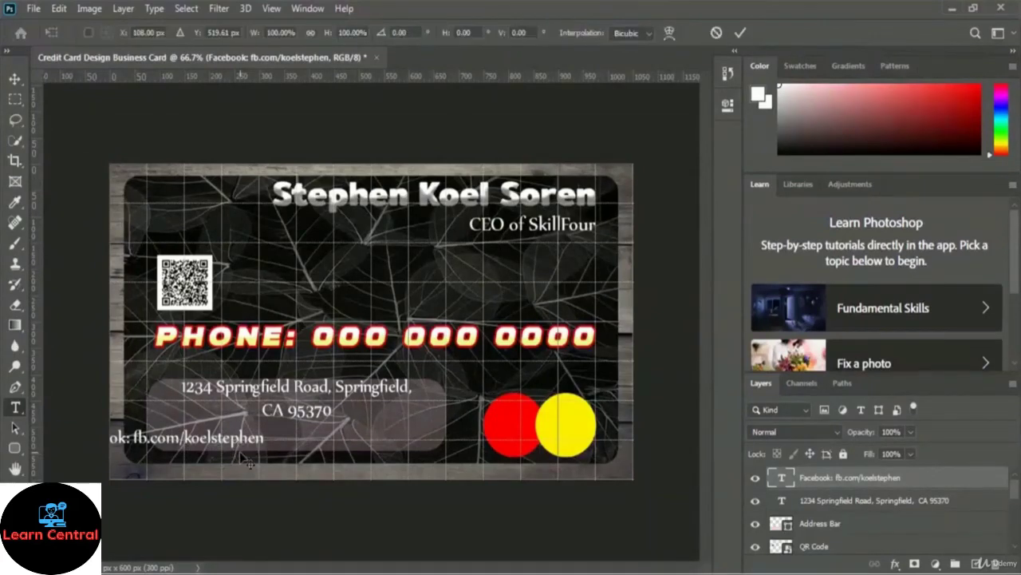
pyautogui.moveTo(209, 437); pyautogui.dragTo(332, 429)
pyautogui.moveTo(335, 429); pyautogui.dragTo(339, 429)
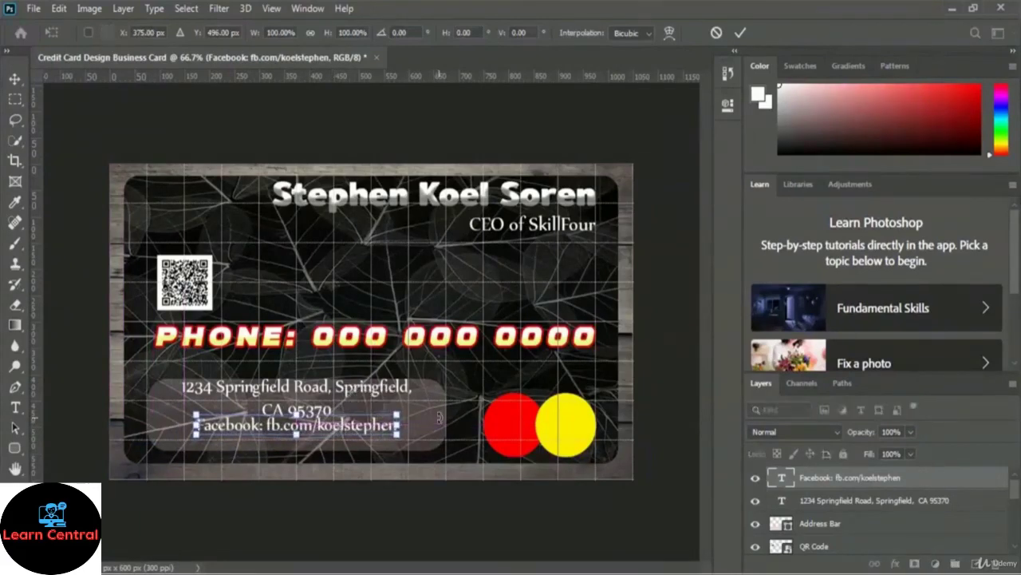
pyautogui.press('Return')
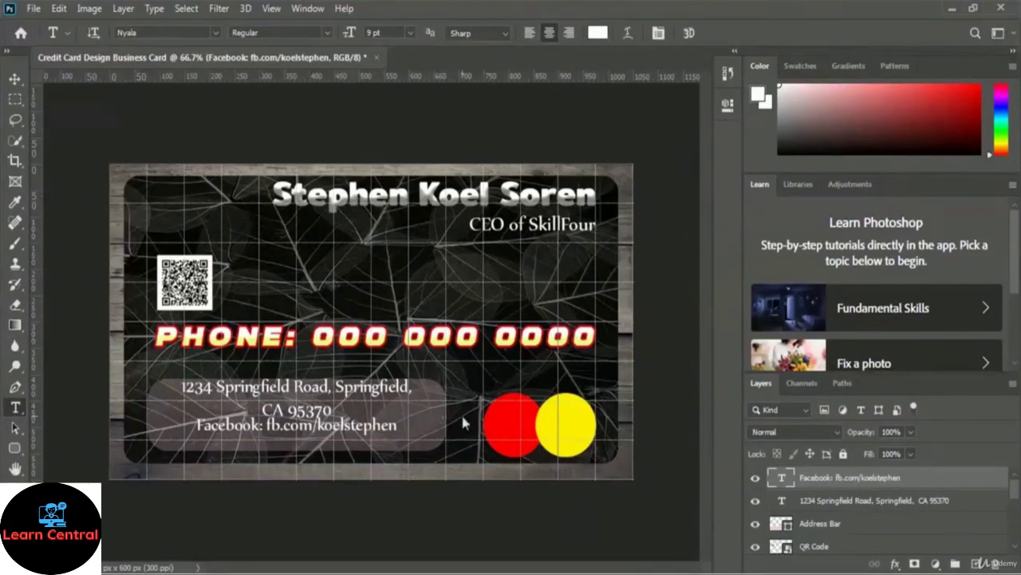
pyautogui.hotkey('ctrl', 't')
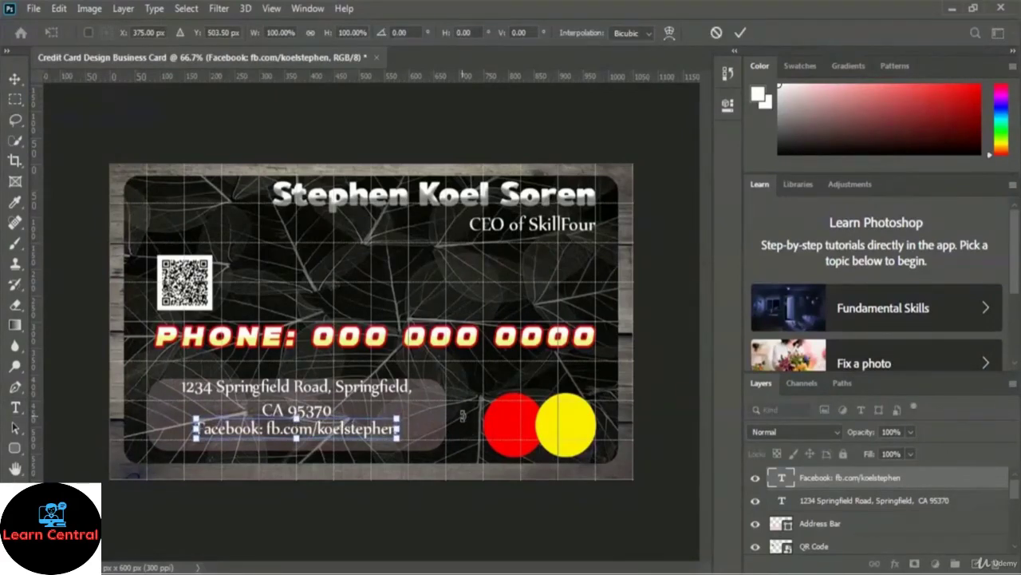
pyautogui.press('Return')
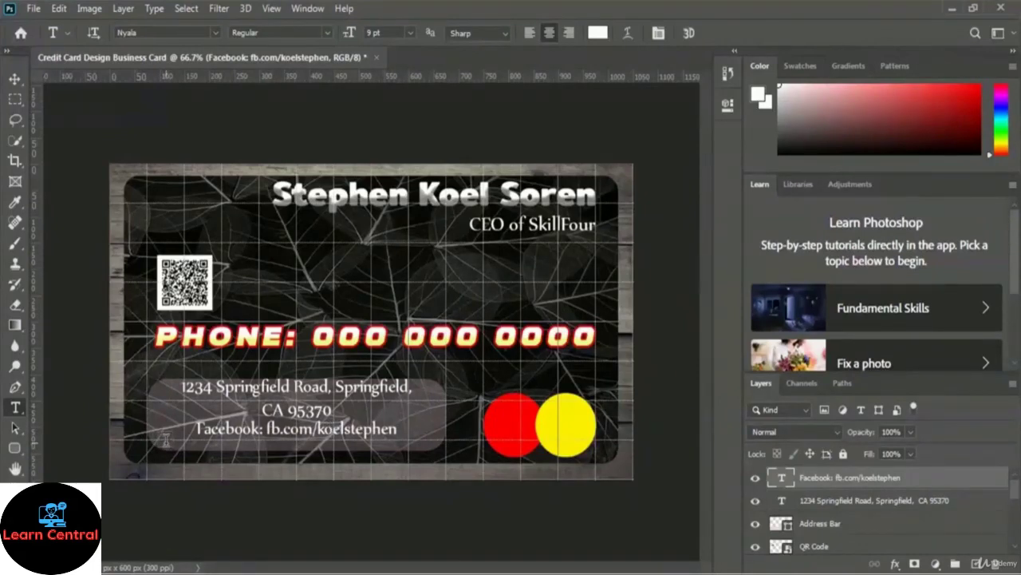
# Step: Add an 'Email' text line with the contact's e-mail address and place it just beneath the Facebook line
pyautogui.click(167, 439)
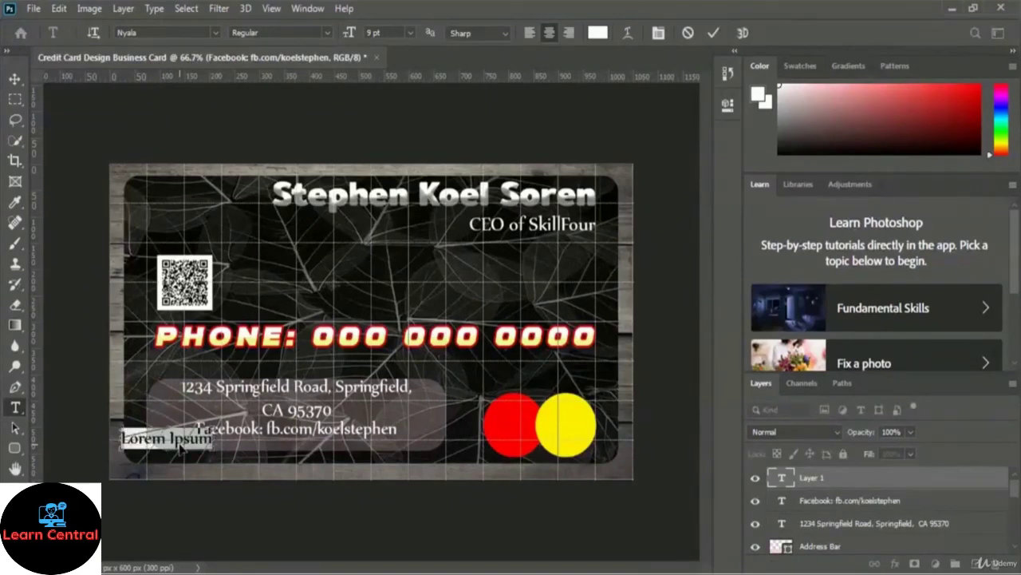
pyautogui.write('Email')
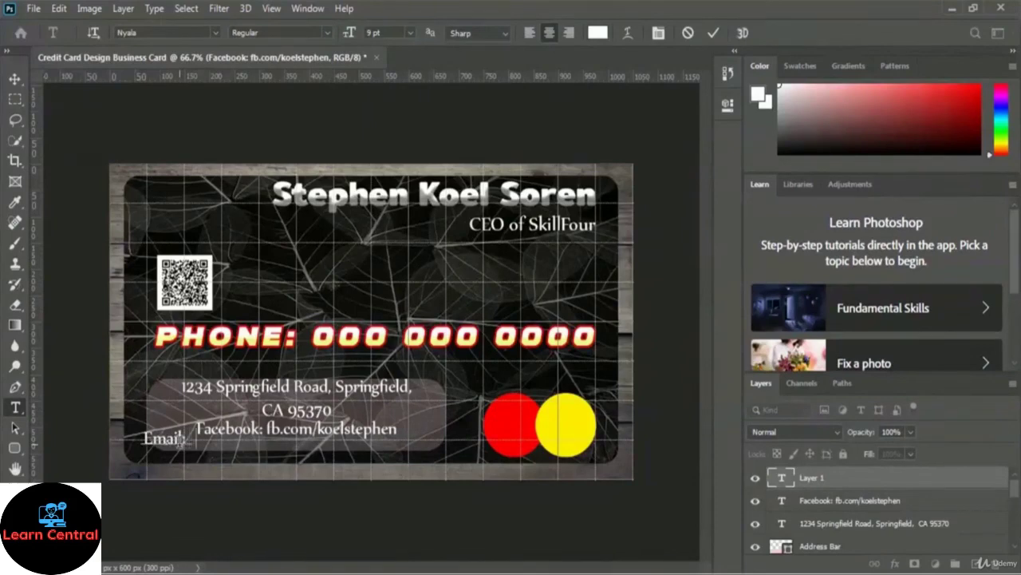
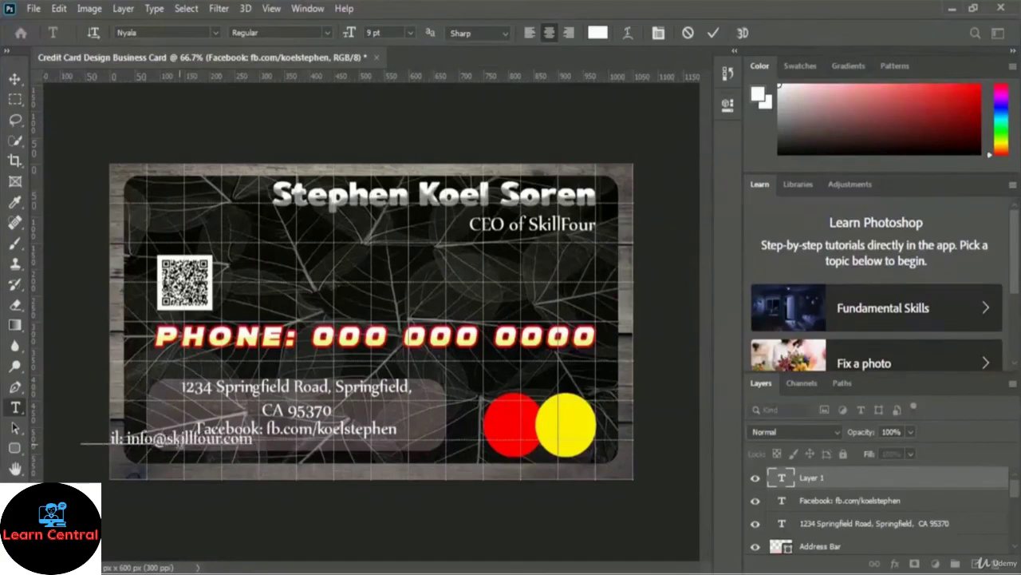
pyautogui.click(713, 35)
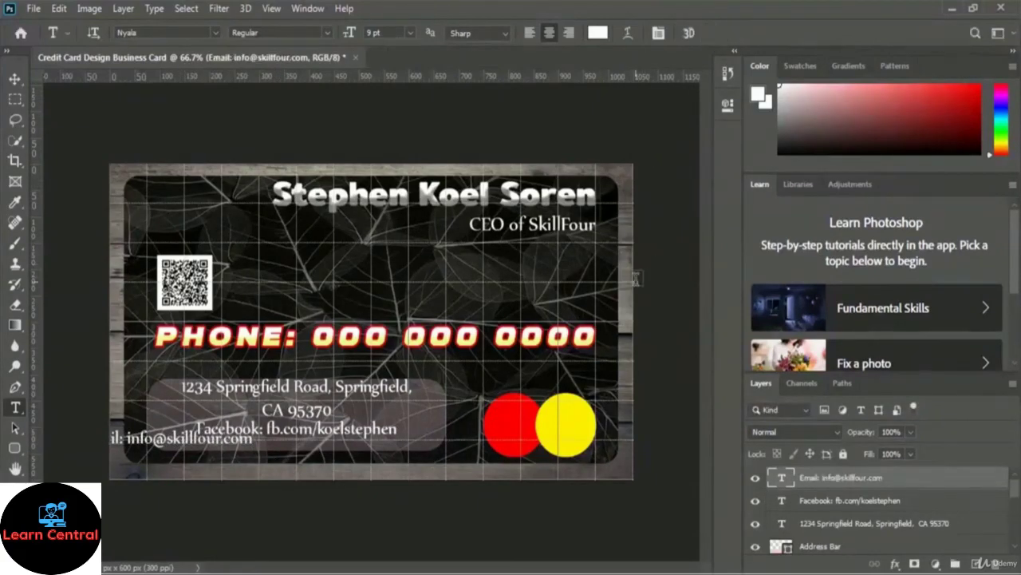
pyautogui.hotkey('ctrl', 't')
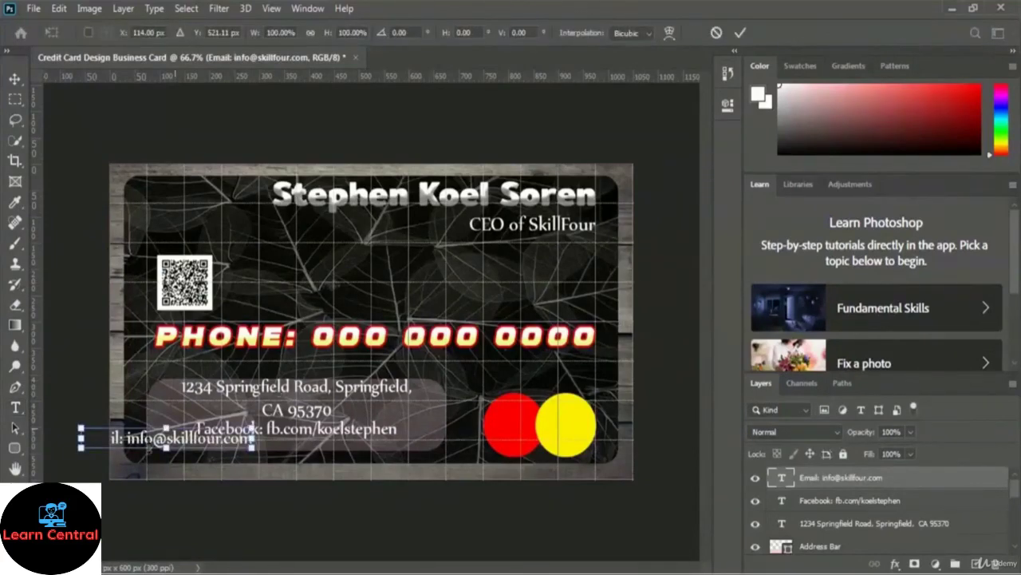
pyautogui.moveTo(140, 441); pyautogui.dragTo(260, 448)
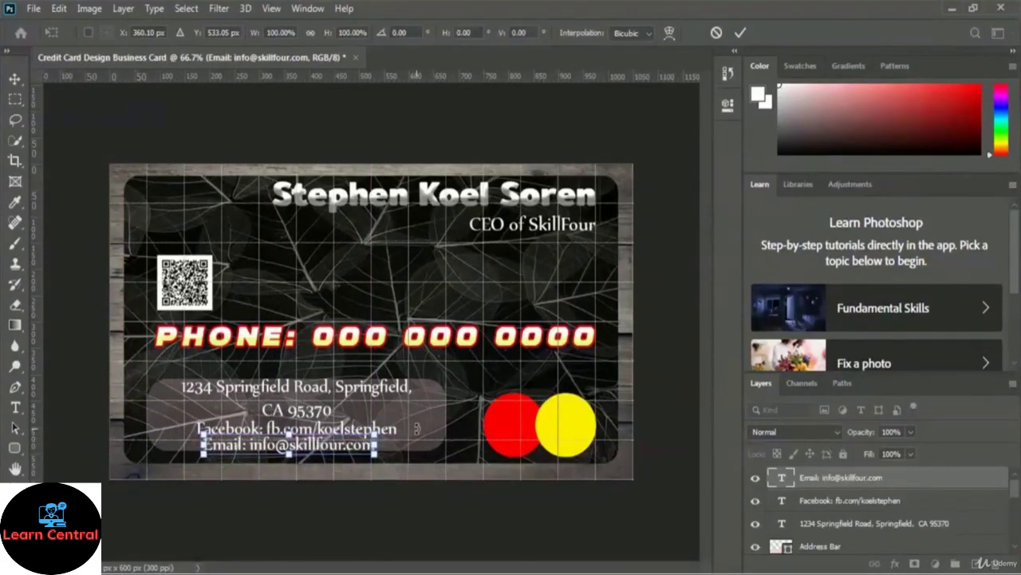
pyautogui.press('Down')
pyautogui.press('Down')
pyautogui.press('Down')
pyautogui.press('Return')
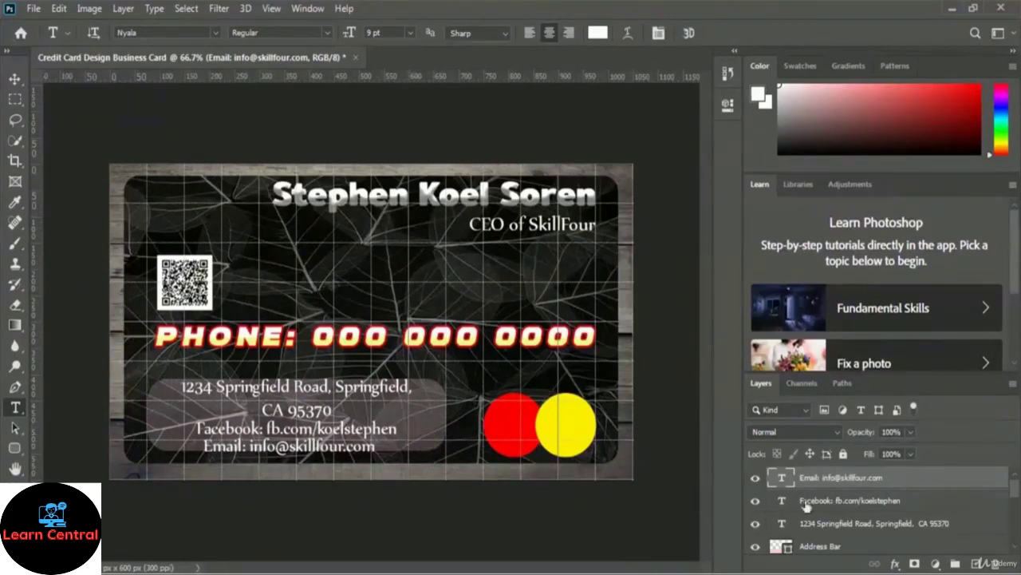
# Step: Stretch the Address Bar layer downward so the translucent bar also covers the Email line
pyautogui.click(830, 547)
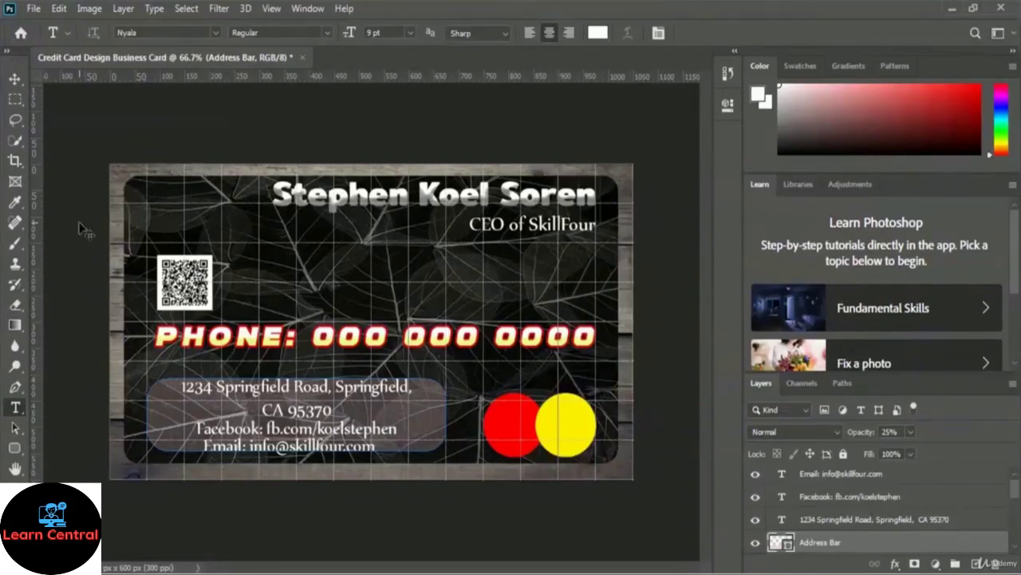
pyautogui.hotkey('ctrl', 't')
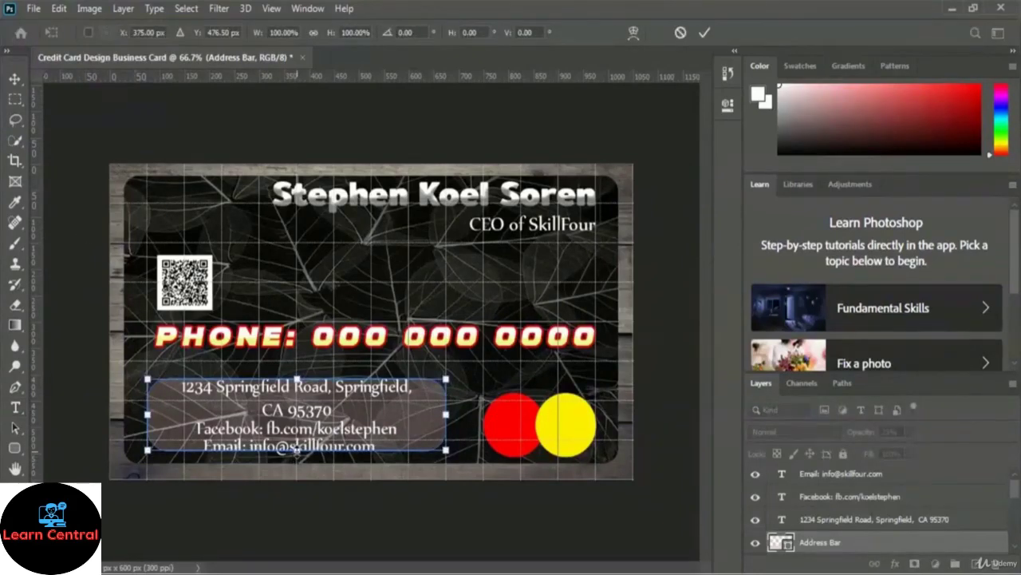
pyautogui.moveTo(296, 452); pyautogui.dragTo(296, 458)
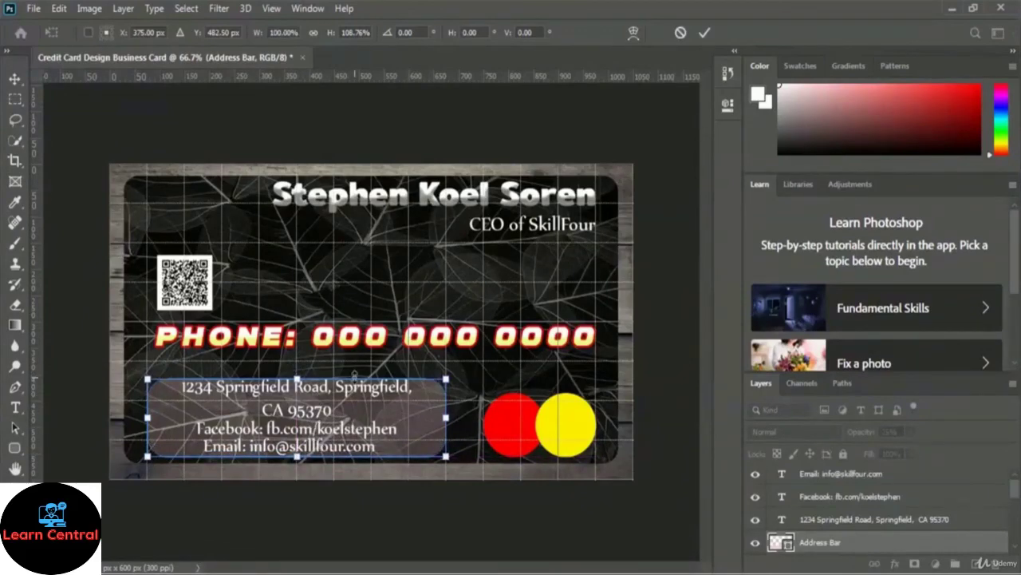
pyautogui.click(706, 36)
pyautogui.press('t')
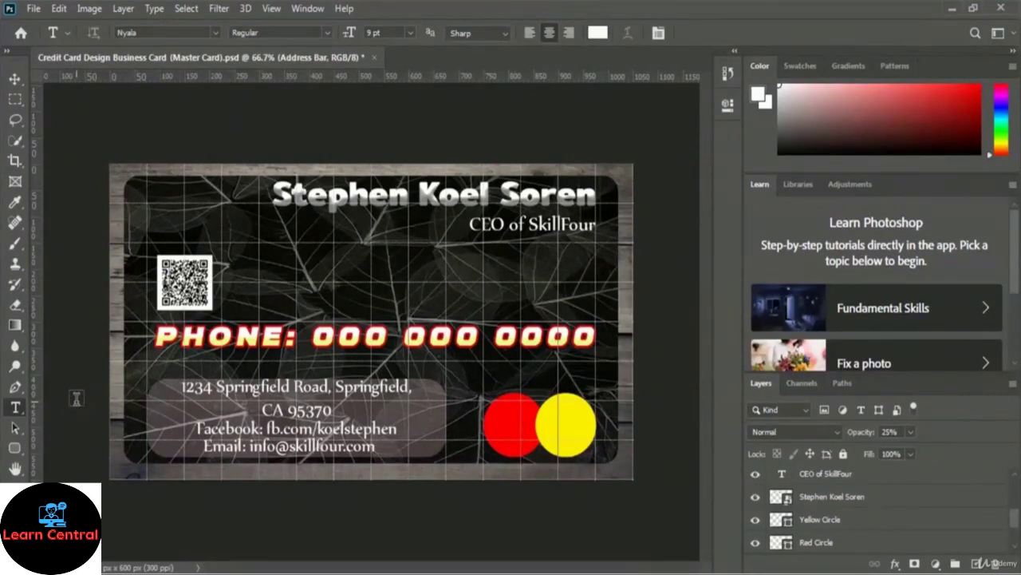
# Step: Turn off the grid overlay on the card
pyautogui.click(272, 10)
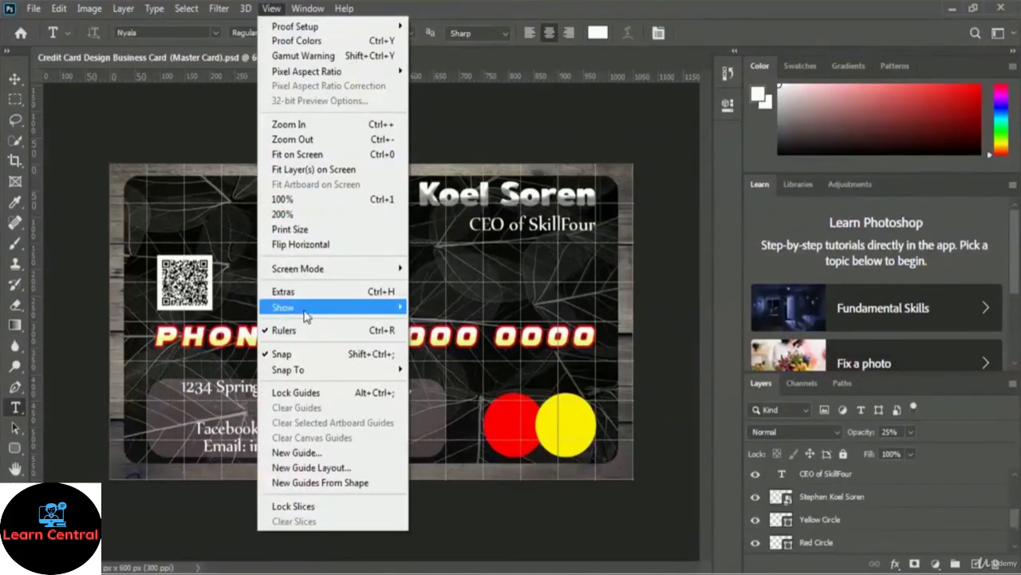
pyautogui.moveTo(347, 308)
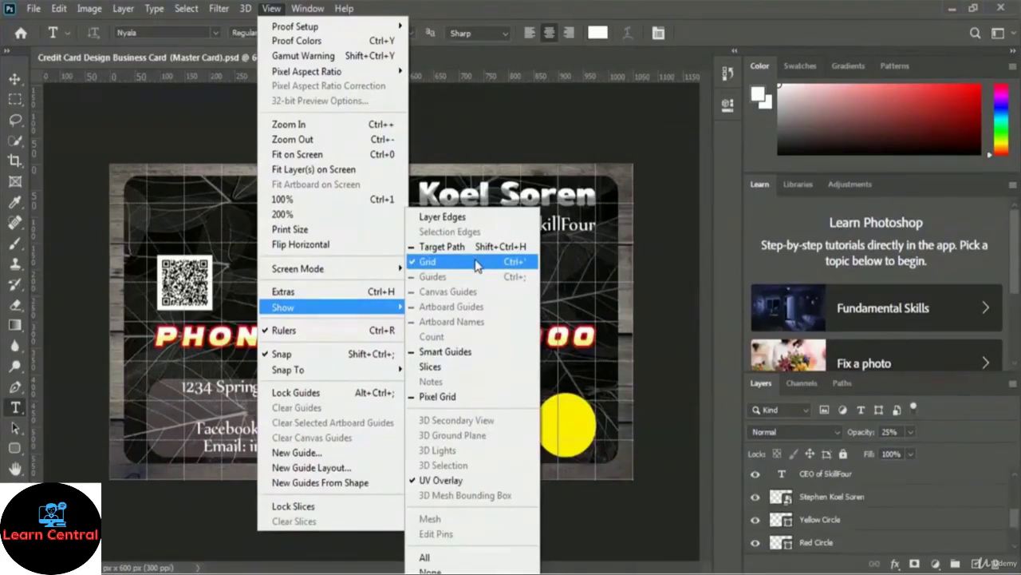
pyautogui.click(475, 262)
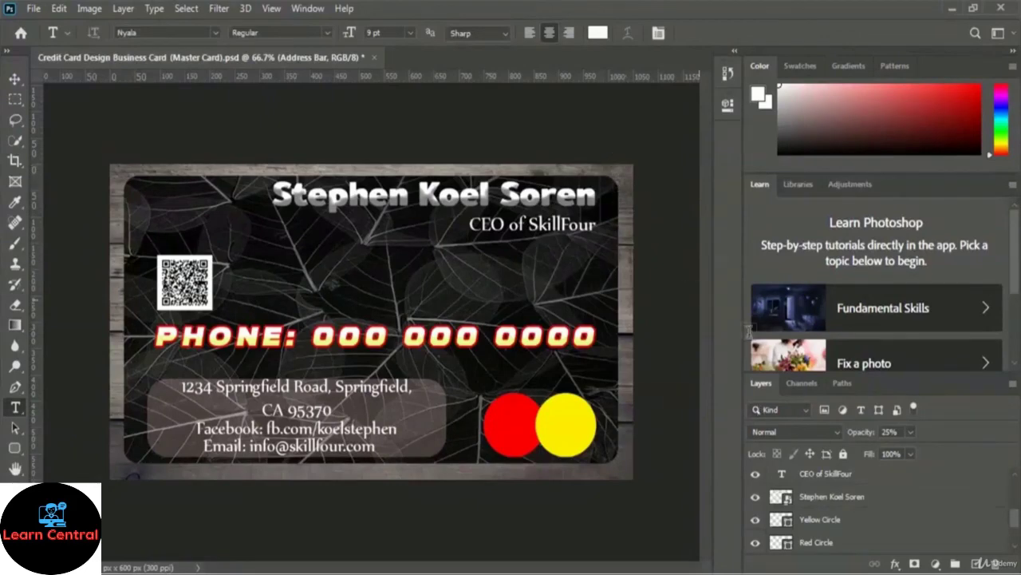
# Step: Hide the White Wood layer so the card's border shows plain white
pyautogui.scroll(-1, 914, 496)
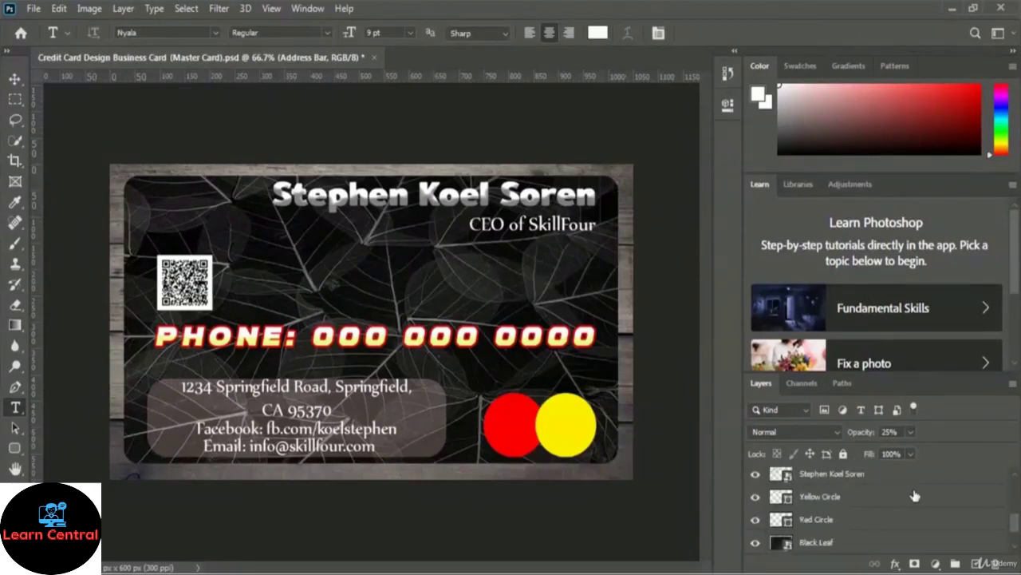
pyautogui.scroll(-1, 915, 496)
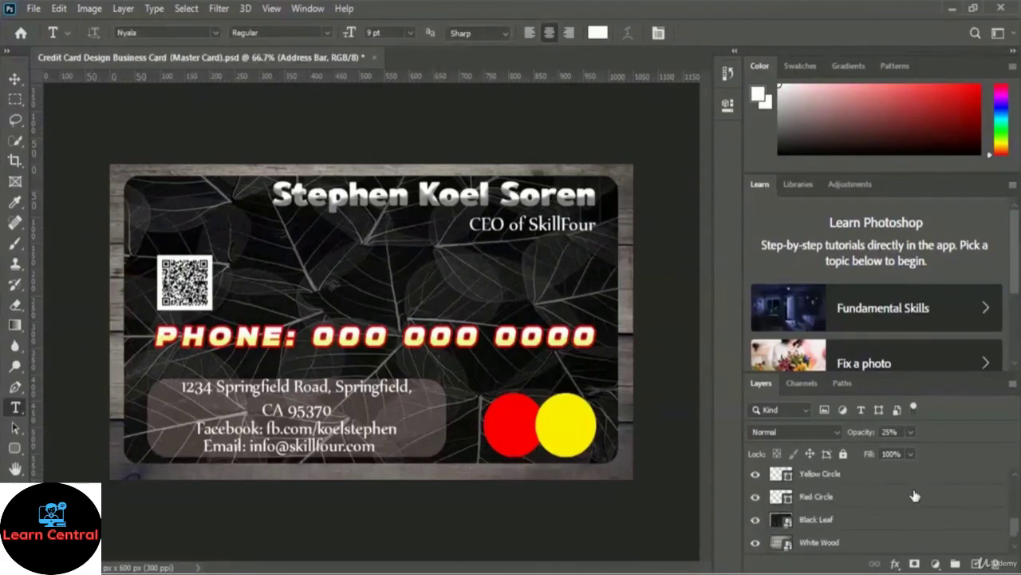
pyautogui.scroll(-1, 915, 495)
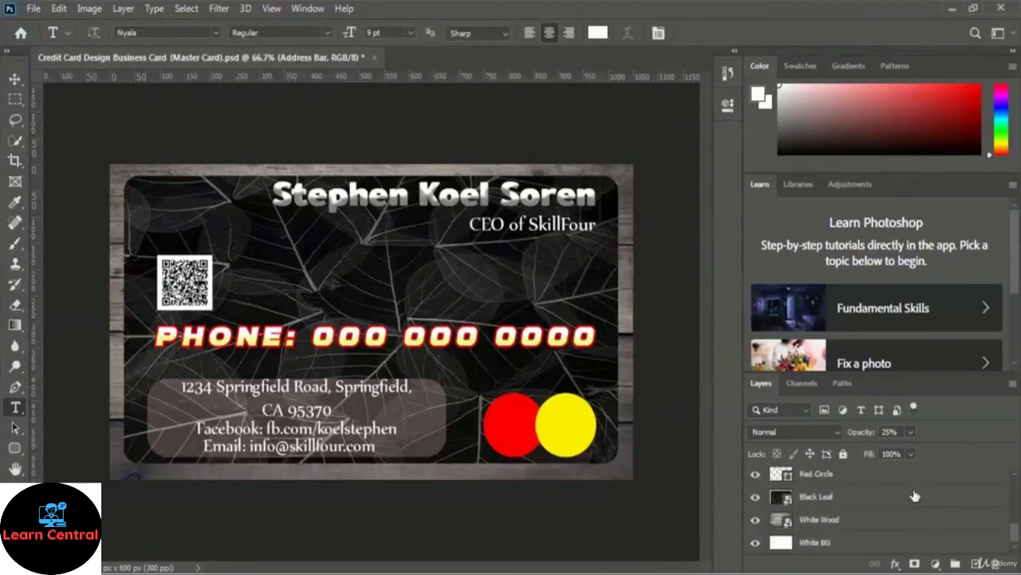
pyautogui.click(756, 521)
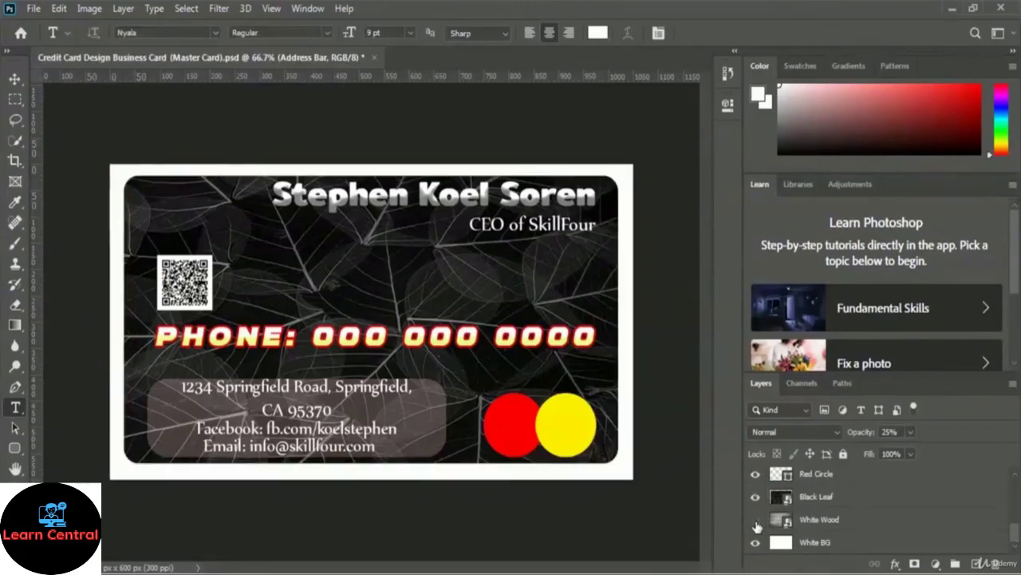